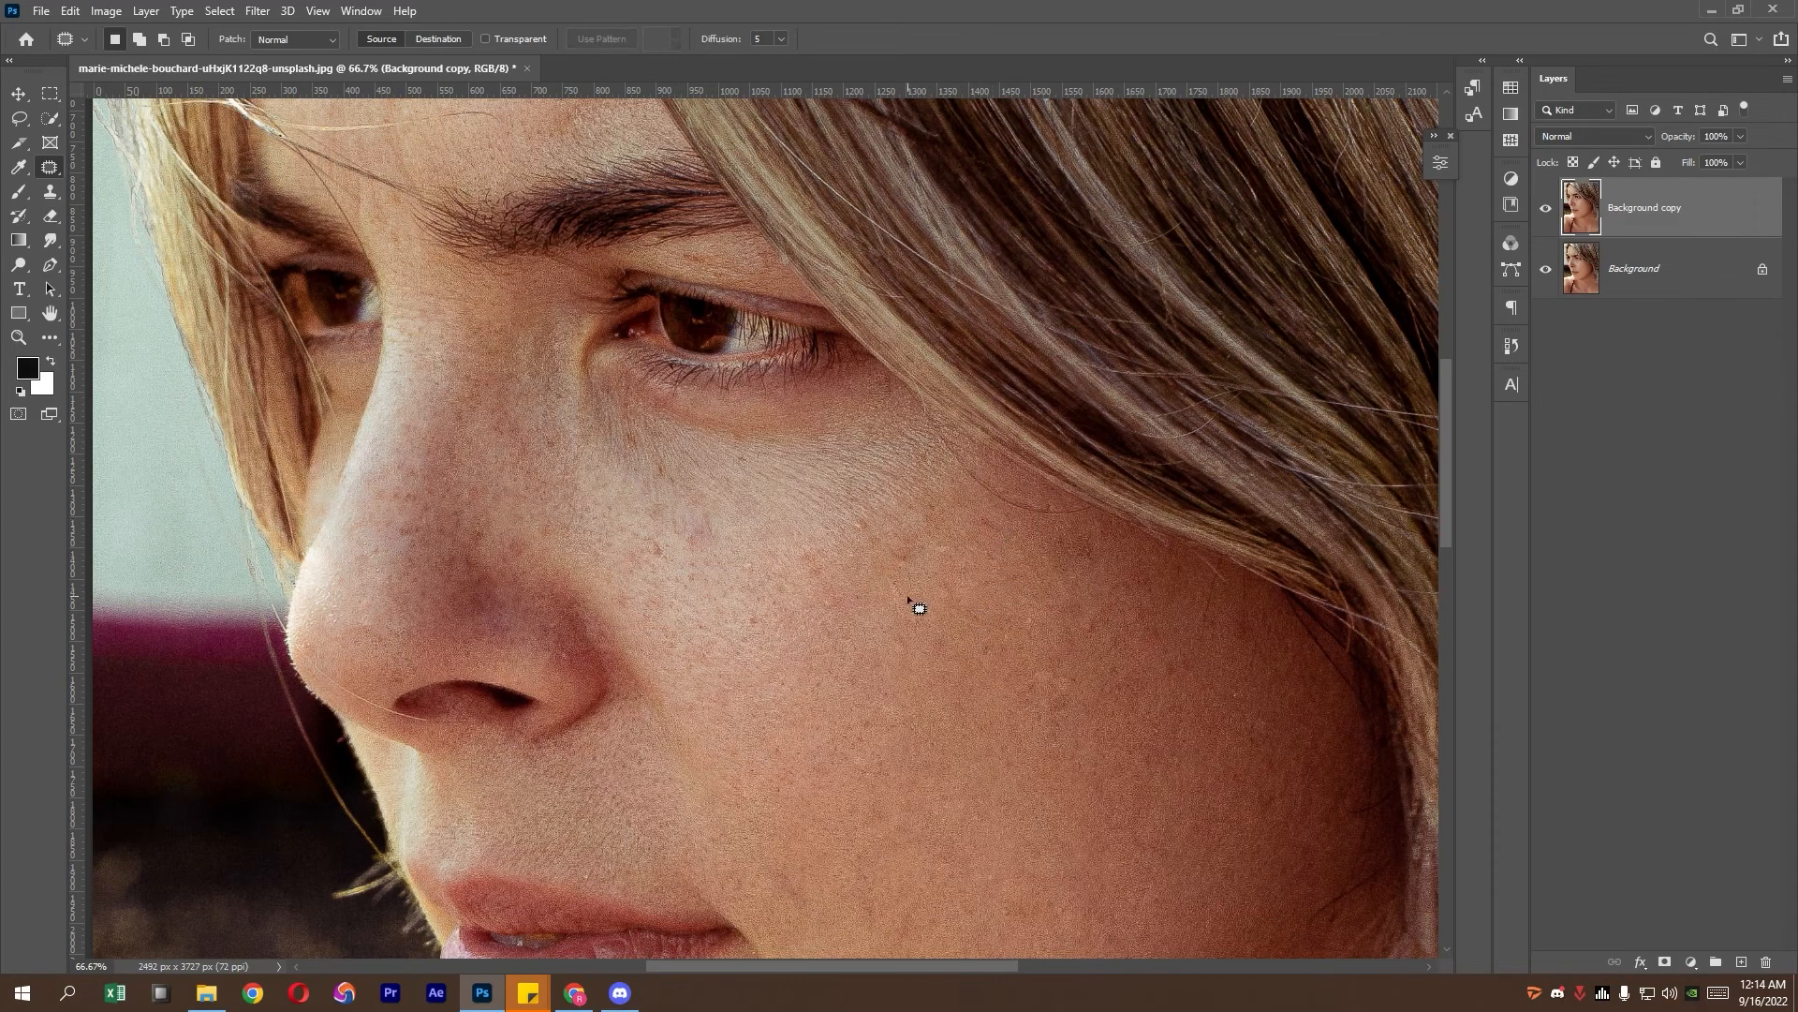
- Apply the Retouch4me Heal filter at sensitivity 100 to the Background copy layer and compare it with the original
{"action": "scroll", "coordinate": [914, 655], "scroll_direction": "down", "scroll_amount": 3}
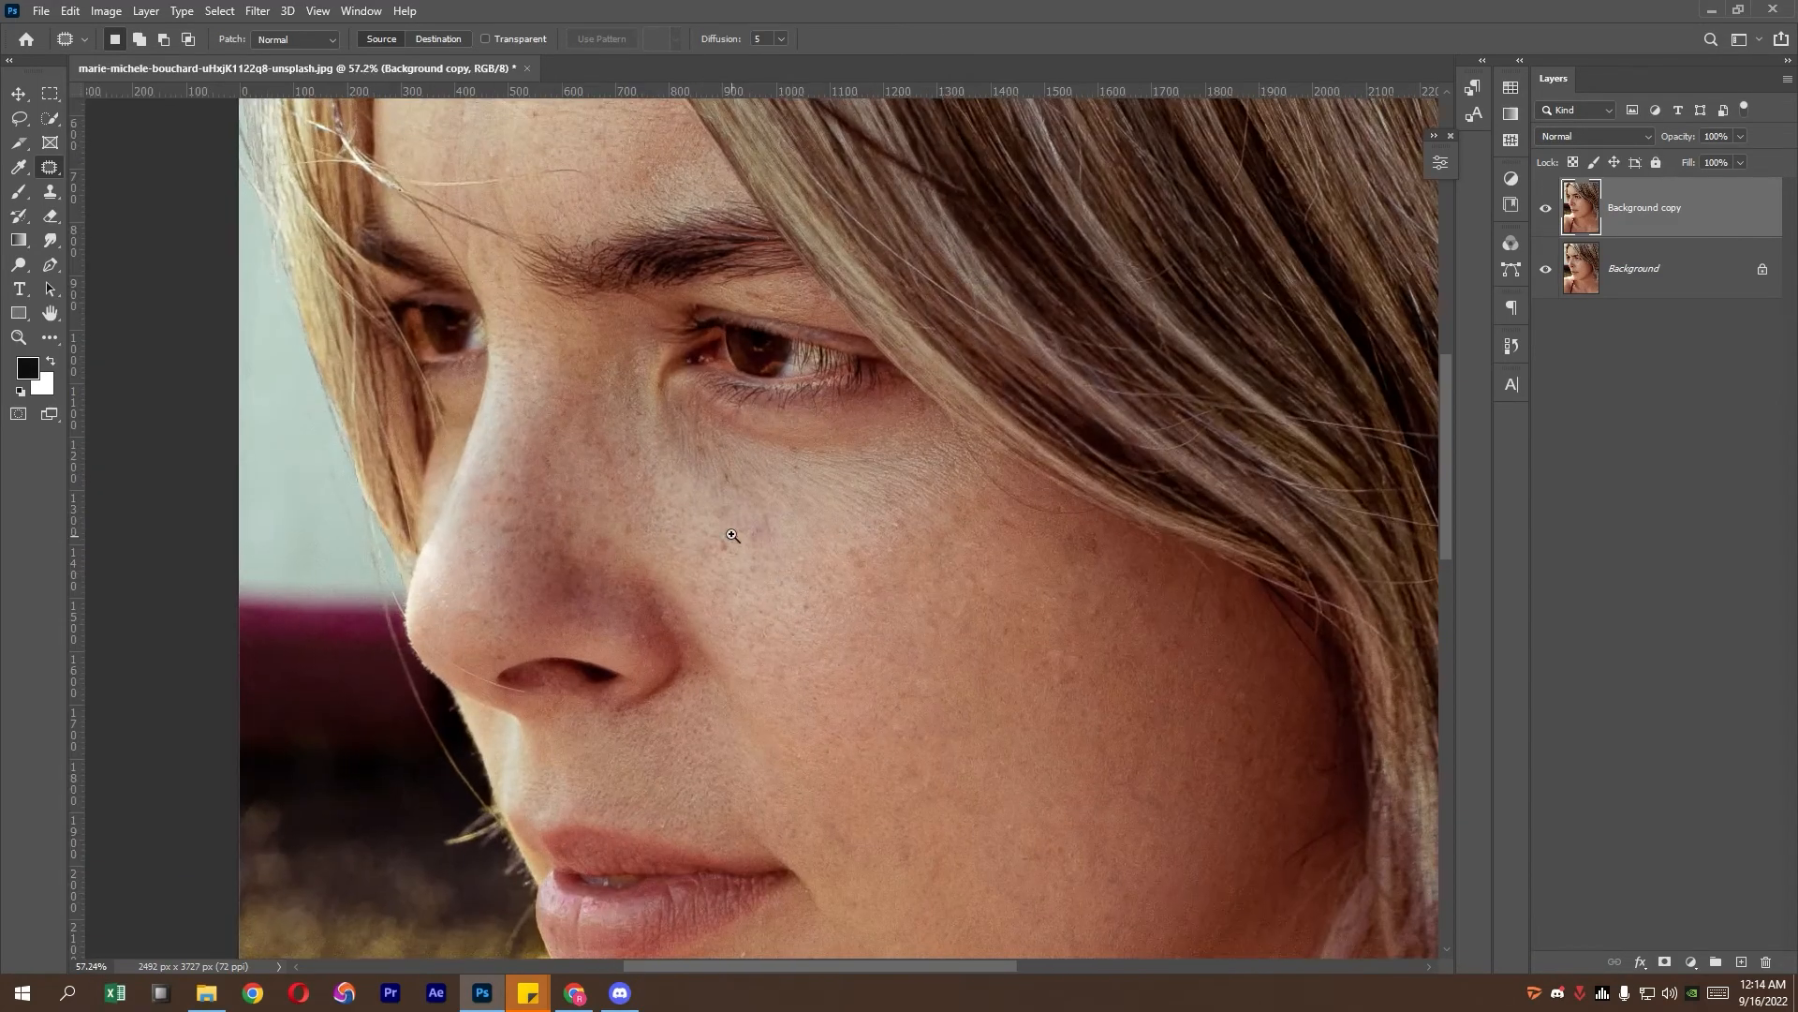
{"action": "scroll", "coordinate": [564, 405], "scroll_direction": "down", "scroll_amount": 3}
{"action": "left_click_drag", "start_coordinate": [563, 405], "coordinate": [665, 519]}
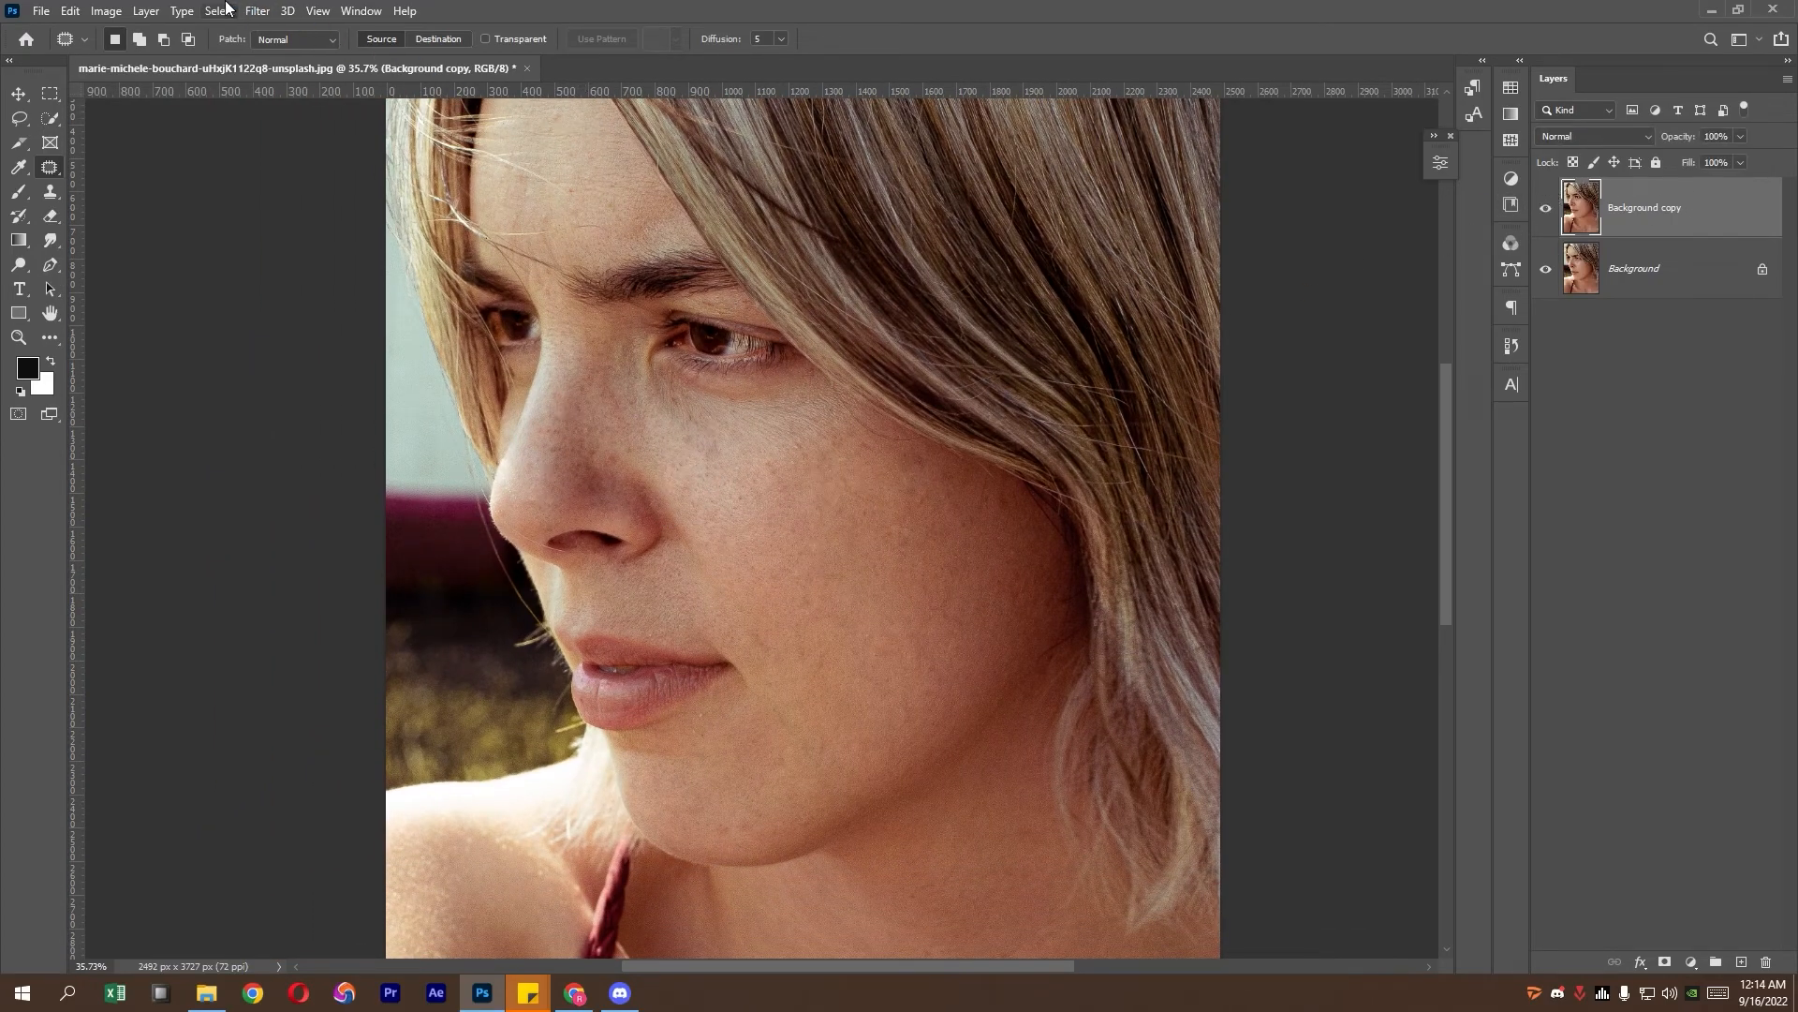
{"action": "left_click", "coordinate": [257, 11]}
{"action": "mouse_move", "coordinate": [300, 457]}
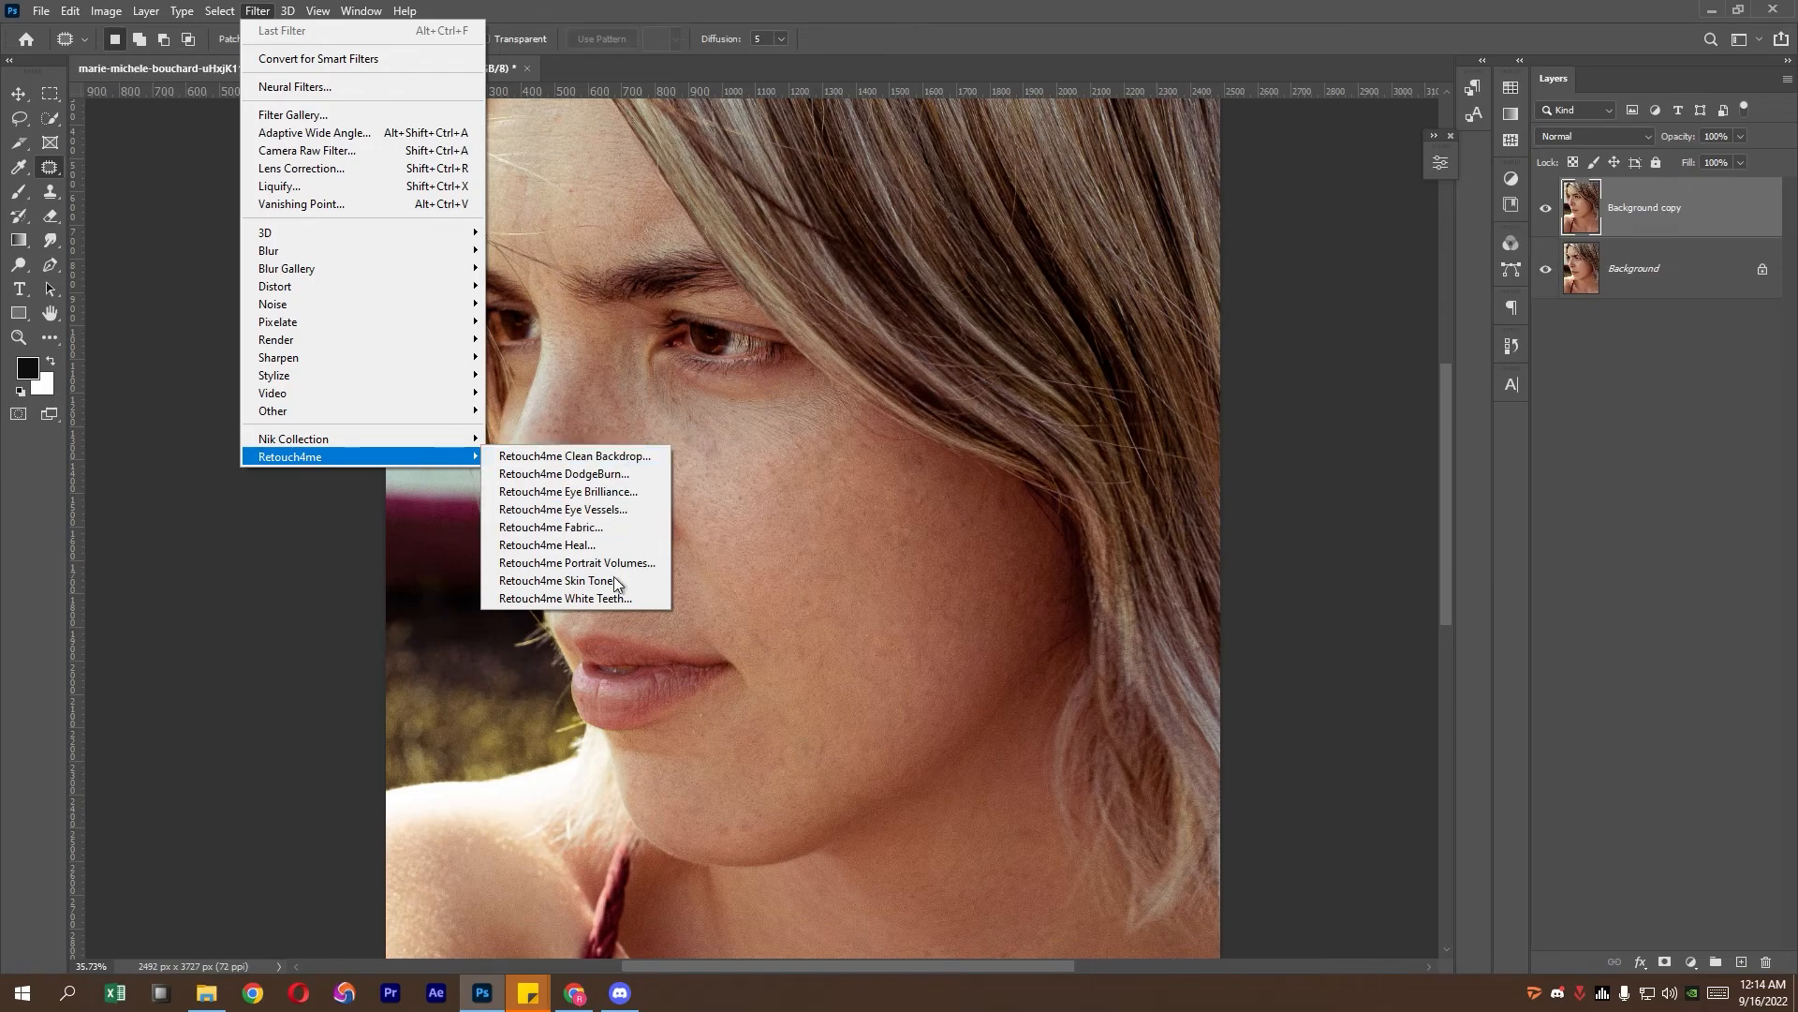
{"action": "left_click", "coordinate": [628, 543]}
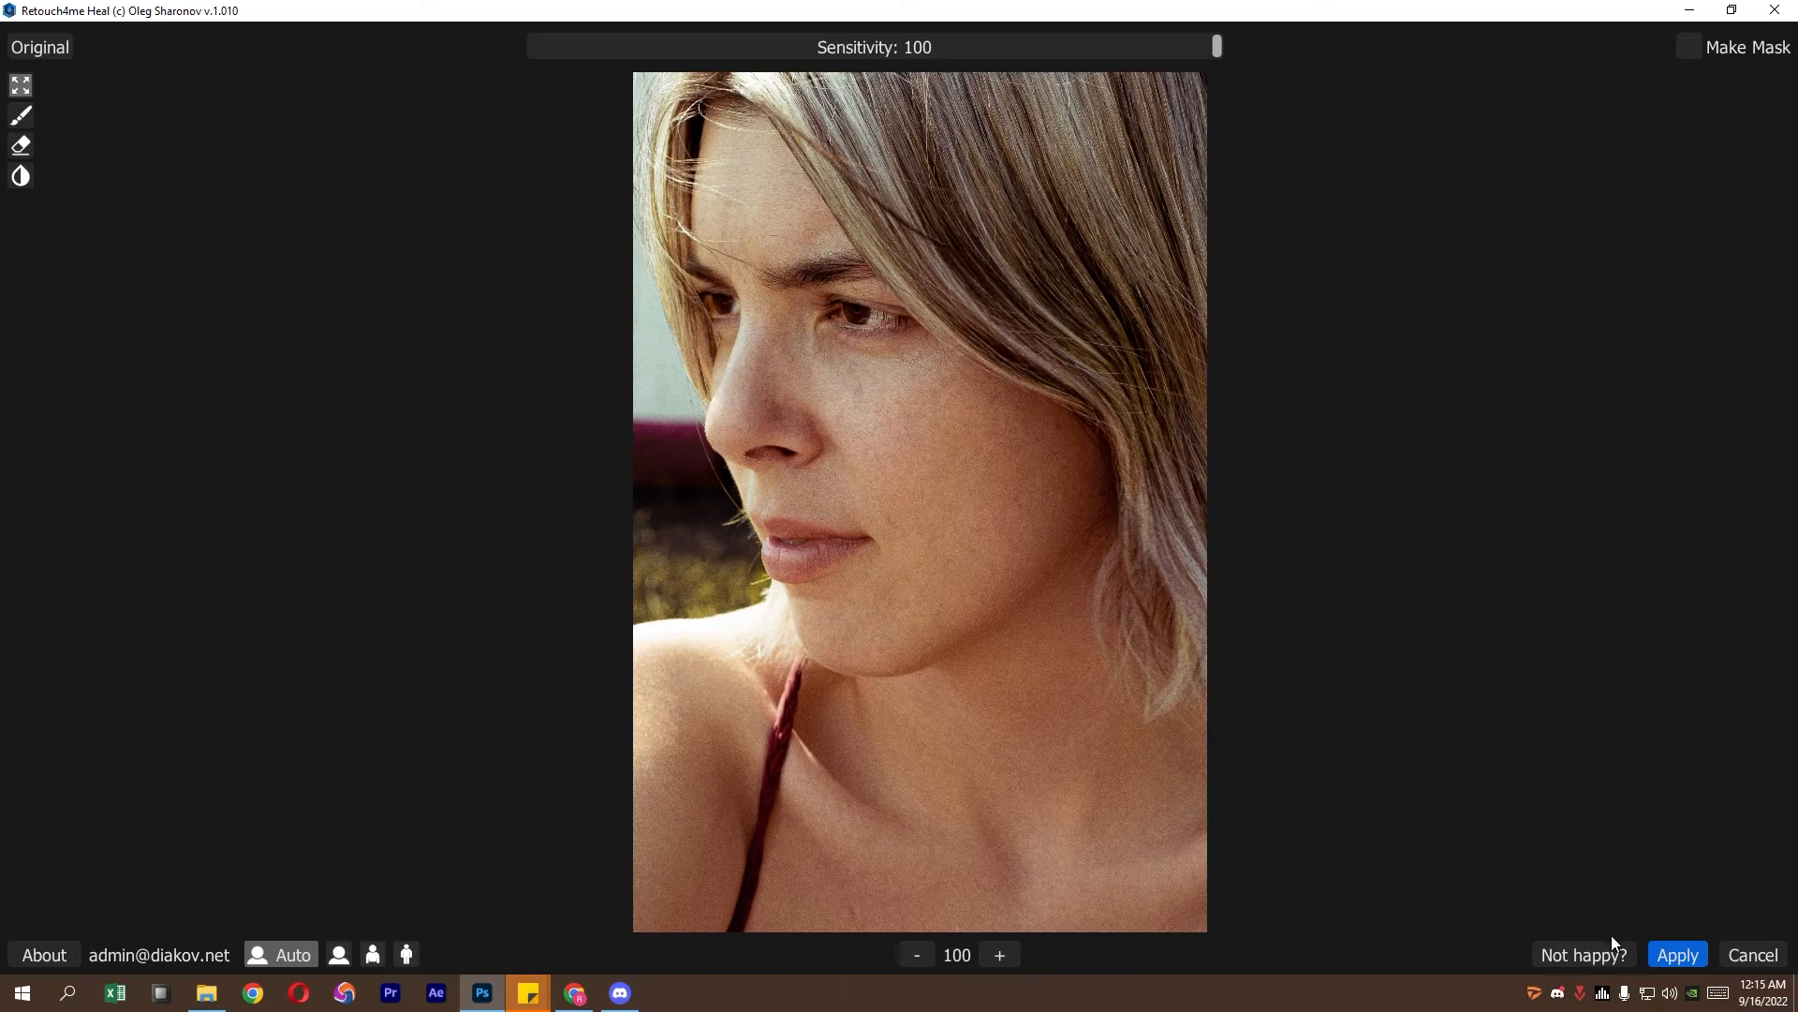
{"action": "left_click", "coordinate": [1677, 954]}
{"action": "left_click", "coordinate": [1547, 270], "text": "alt"}
{"action": "left_click", "coordinate": [1547, 269], "text": "alt"}
- Apply the Retouch4me Portrait Volumes filter to the Background copy layer with Blend set to 148
{"action": "left_click", "coordinate": [257, 10]}
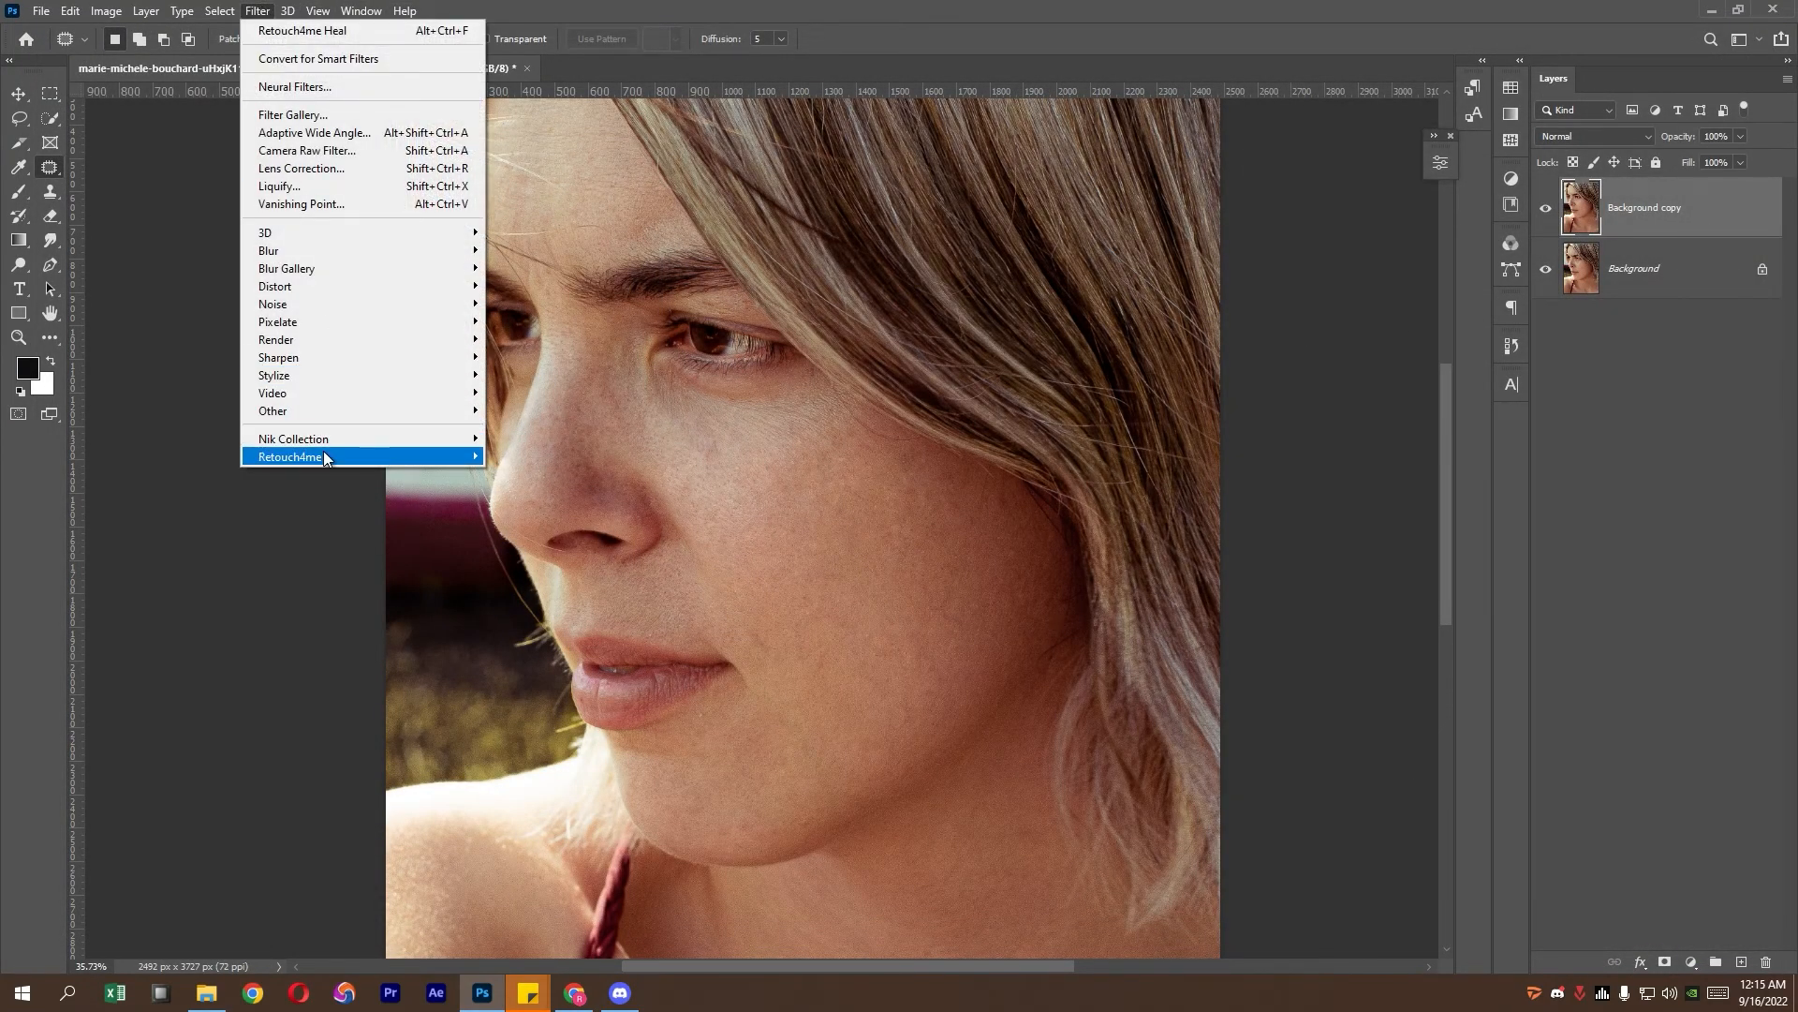
{"action": "mouse_move", "coordinate": [325, 457]}
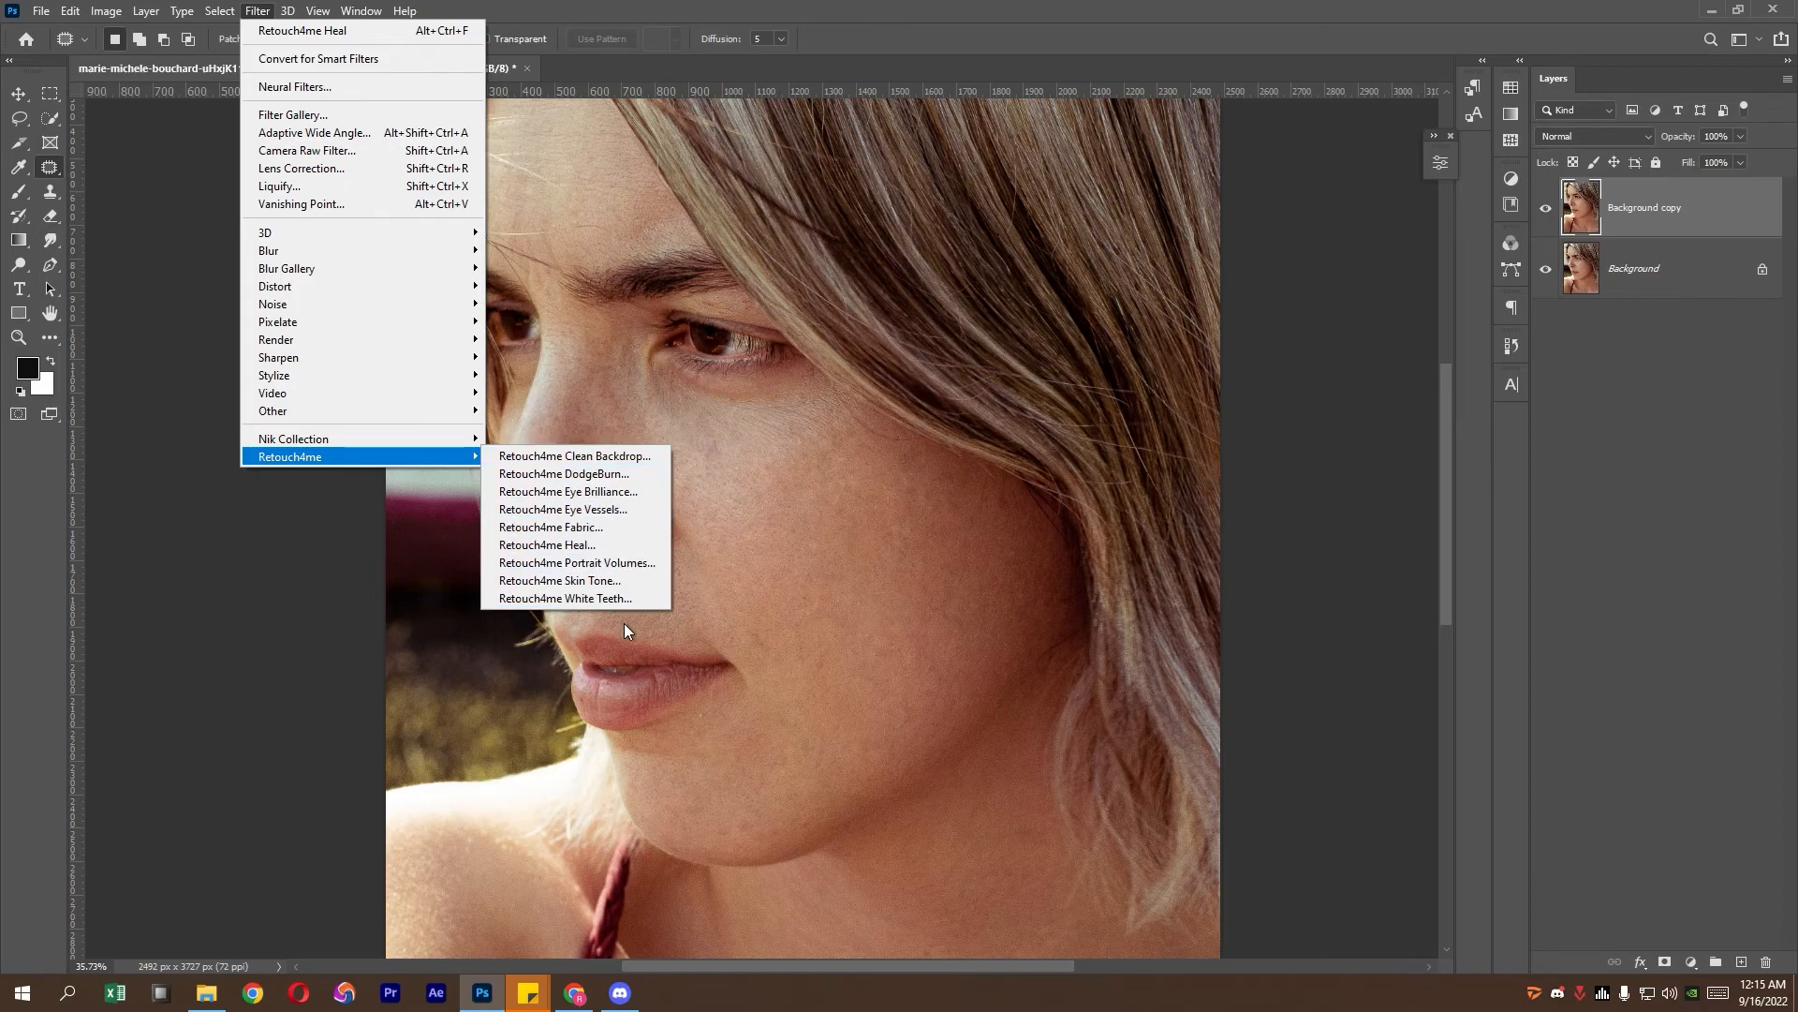
{"action": "left_click", "coordinate": [627, 564]}
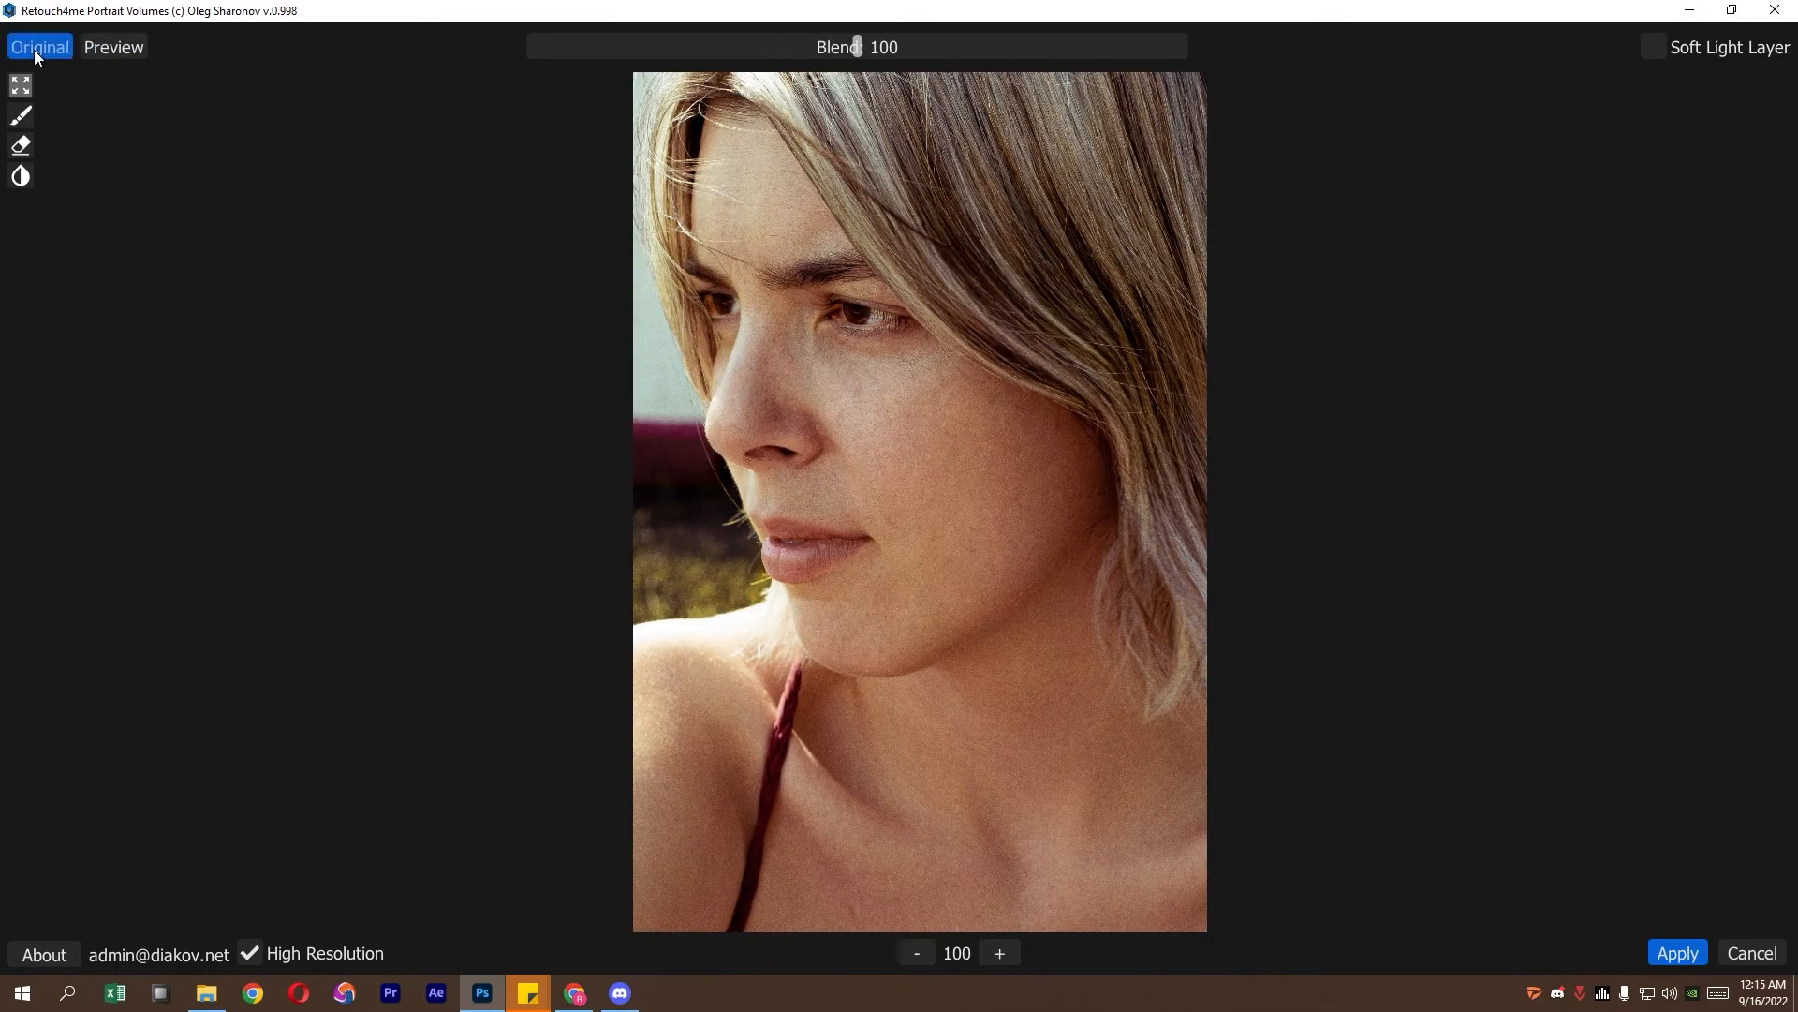
{"action": "left_click", "coordinate": [1050, 54]}
{"action": "left_click", "coordinate": [1072, 55]}
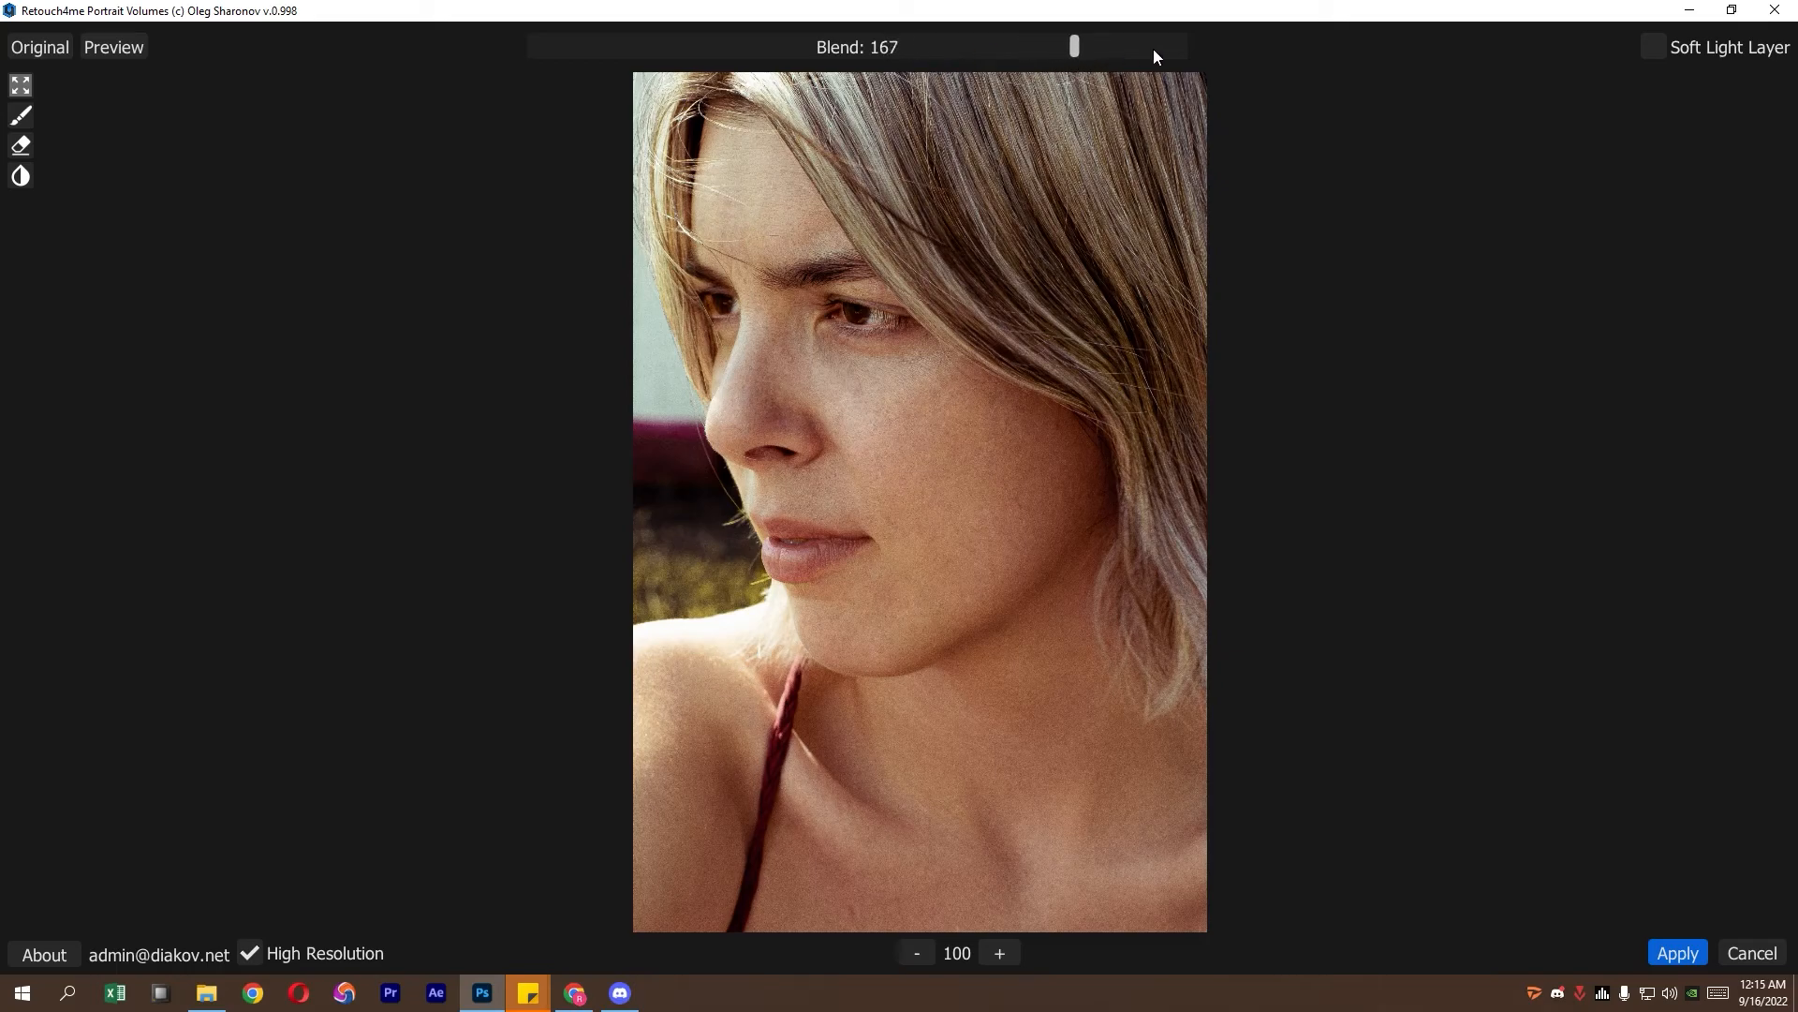
{"action": "left_click", "coordinate": [1071, 52]}
{"action": "left_click", "coordinate": [134, 47]}
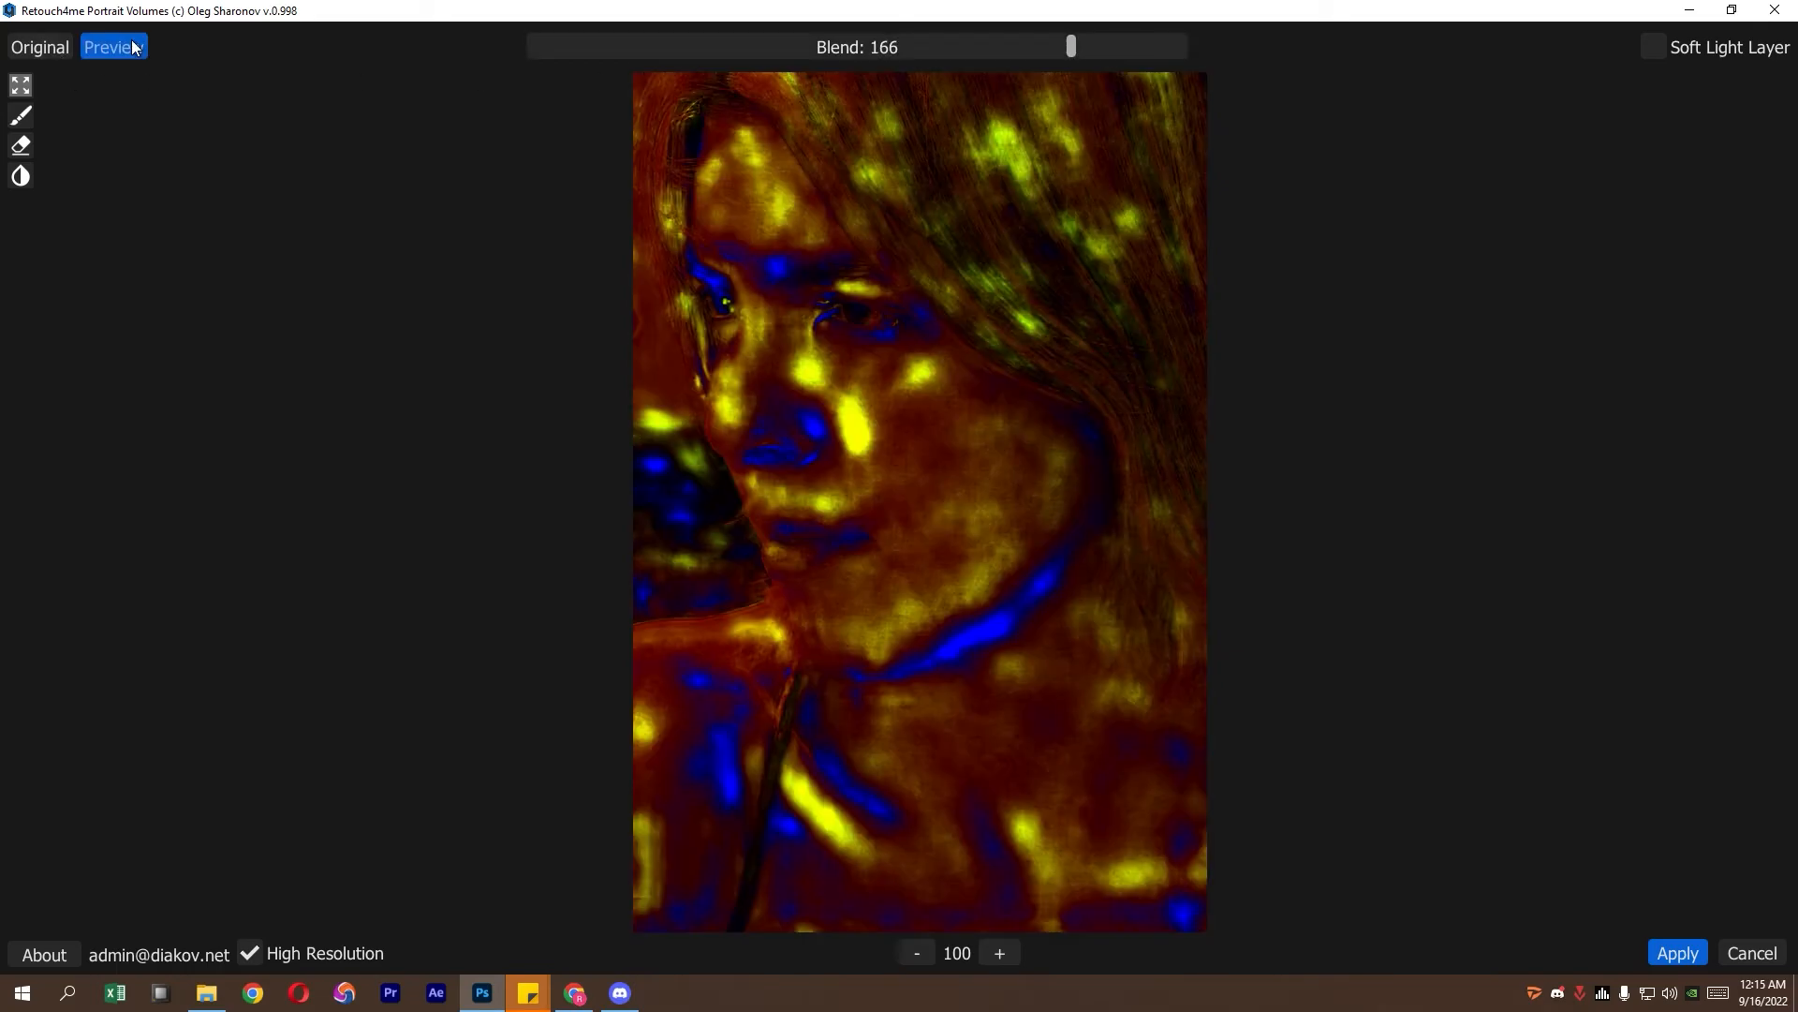
{"action": "left_click", "coordinate": [42, 47]}
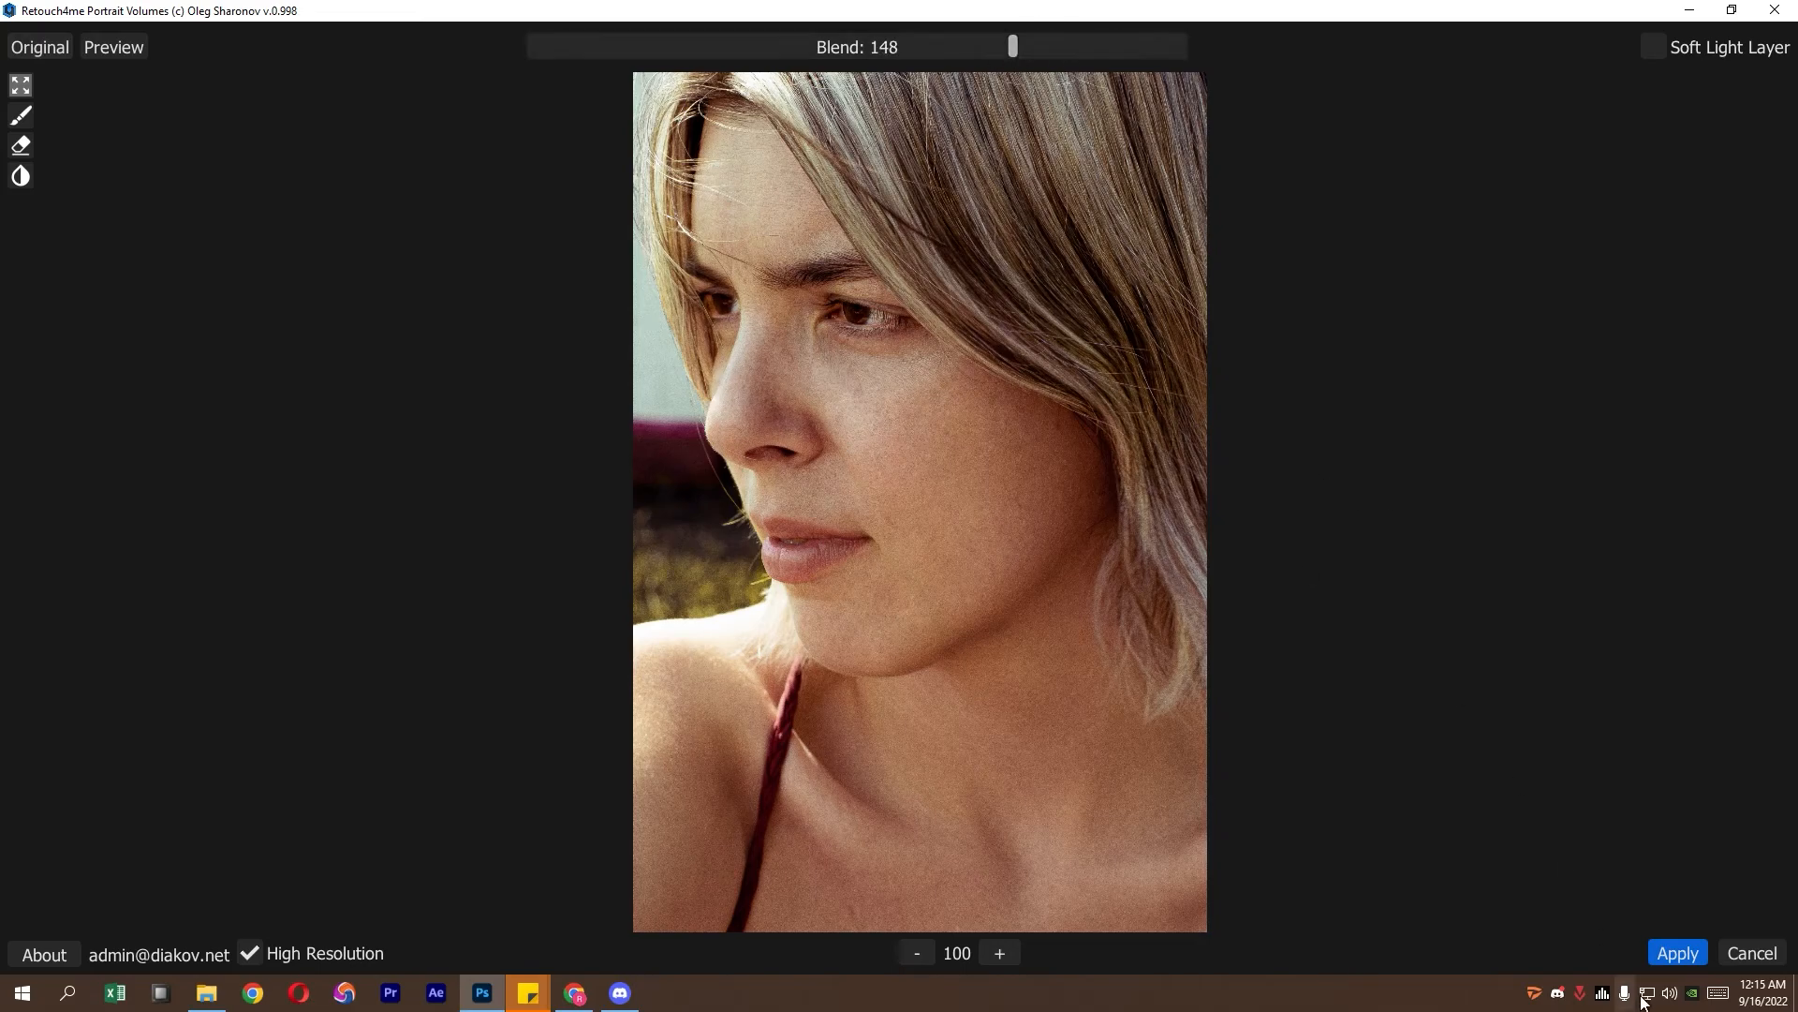
{"action": "left_click", "coordinate": [1677, 953]}
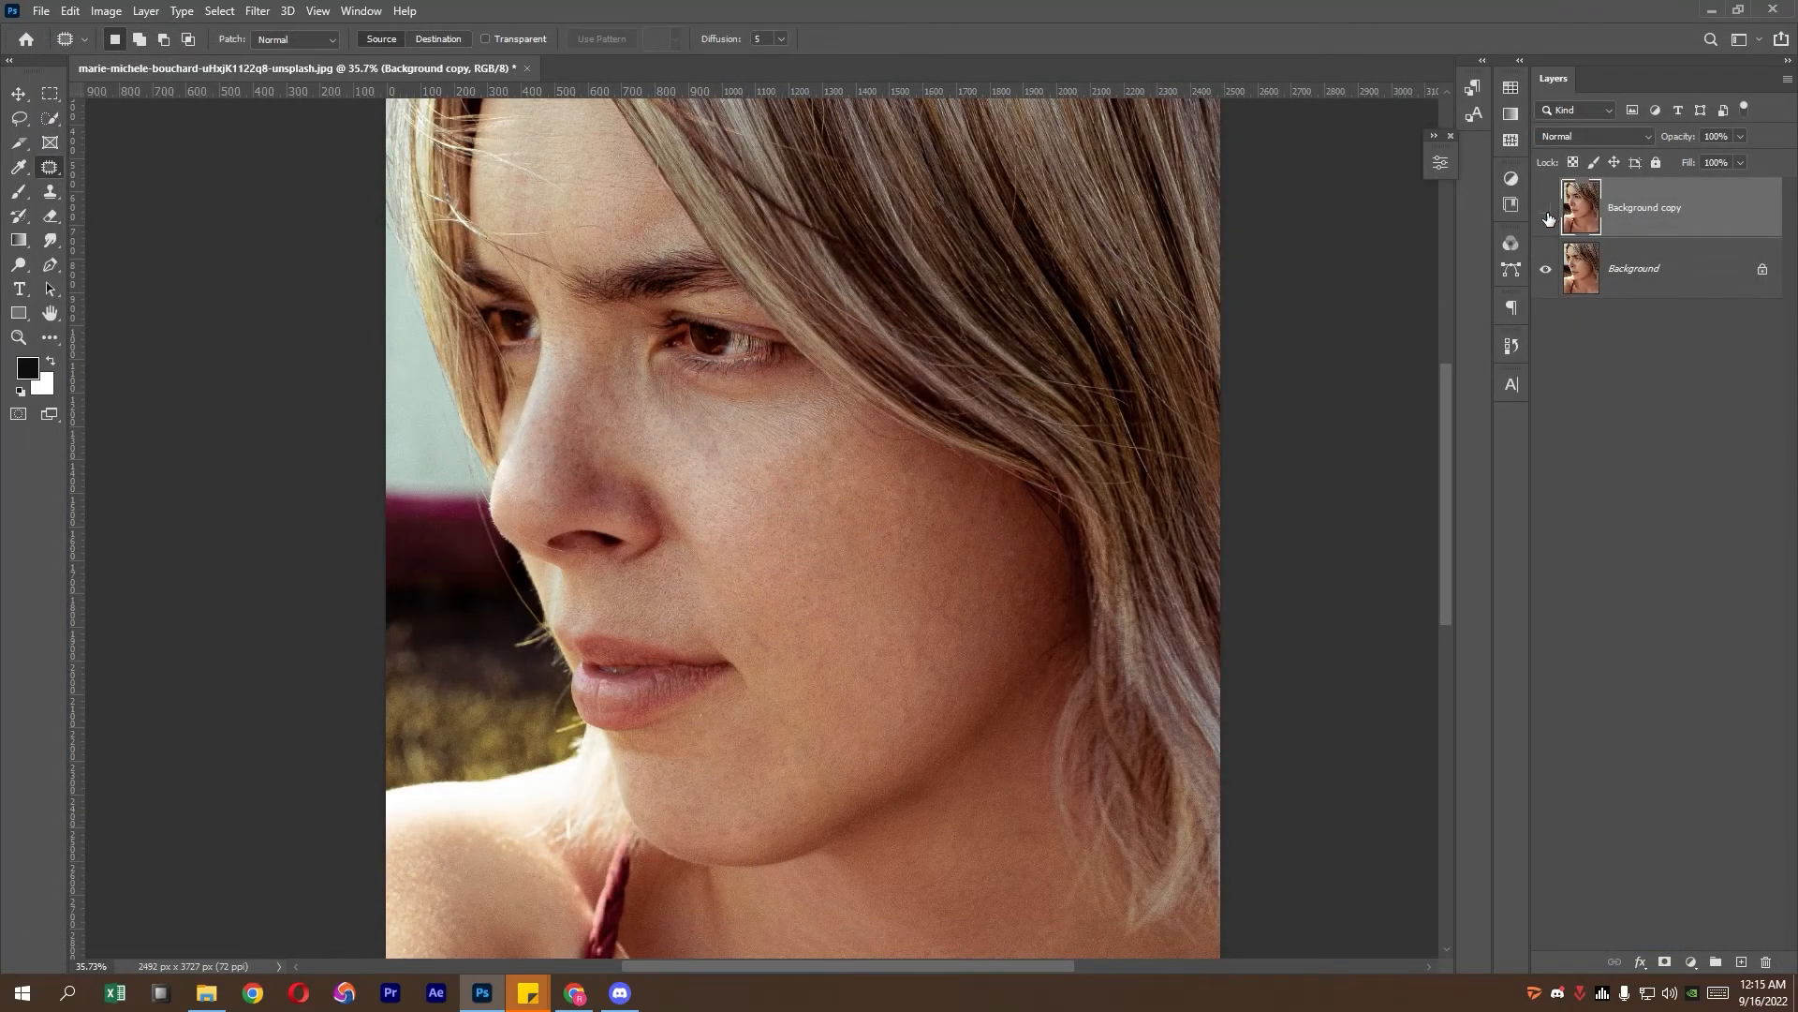
- Duplicate the Background copy layer and apply the Retouch4me DodgeBurn filter to the duplicate, adjusting its blend and warmth
{"action": "key", "text": "ctrl+j"}
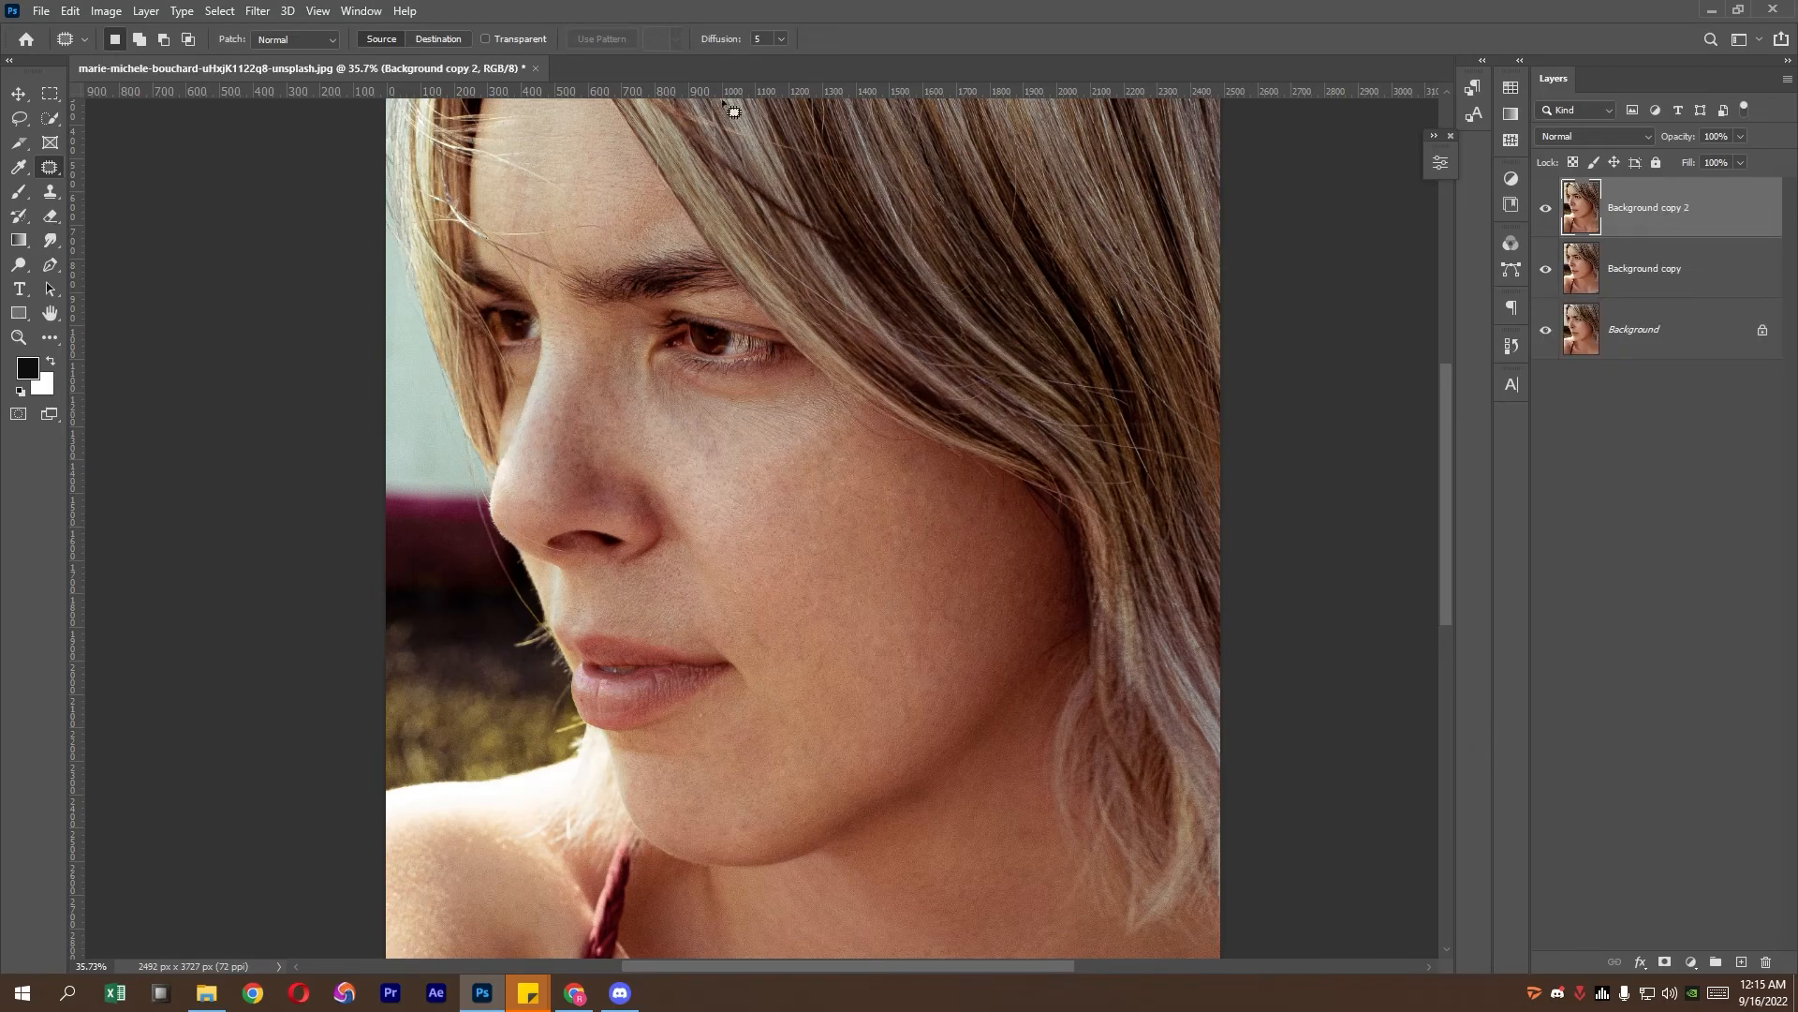
{"action": "left_click", "coordinate": [258, 10]}
{"action": "mouse_move", "coordinate": [394, 455]}
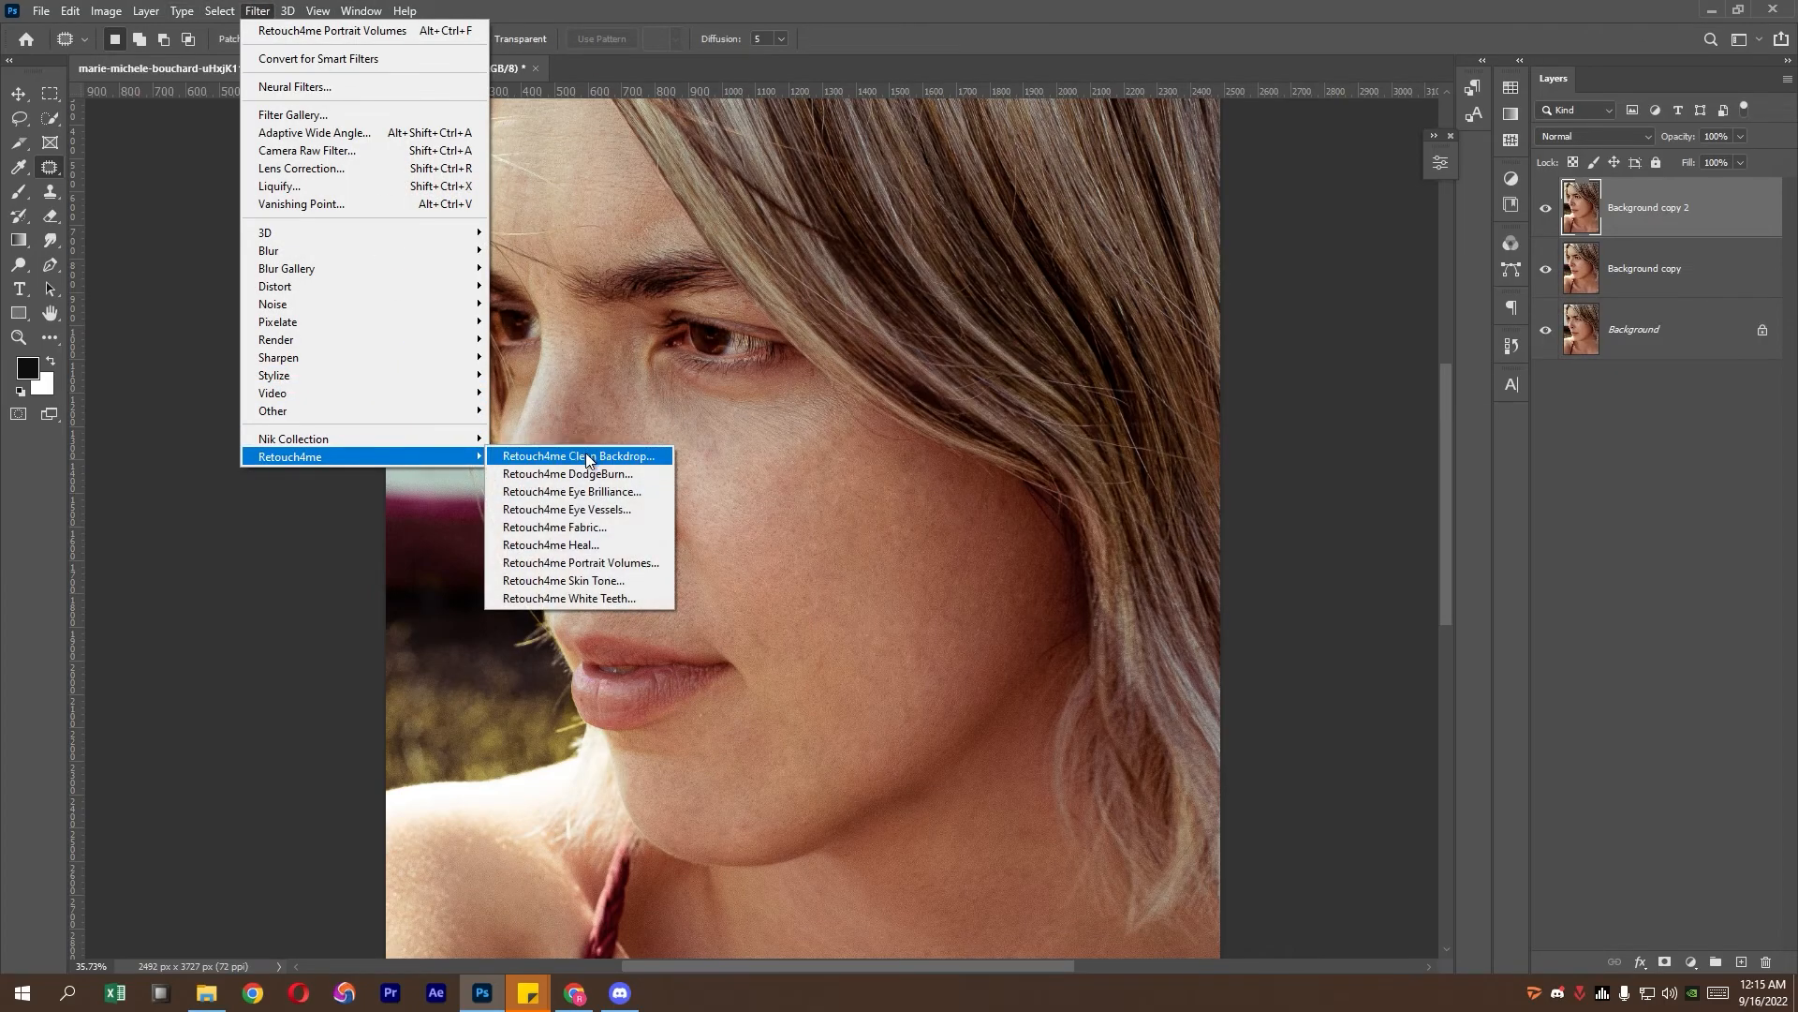
{"action": "left_click", "coordinate": [615, 485]}
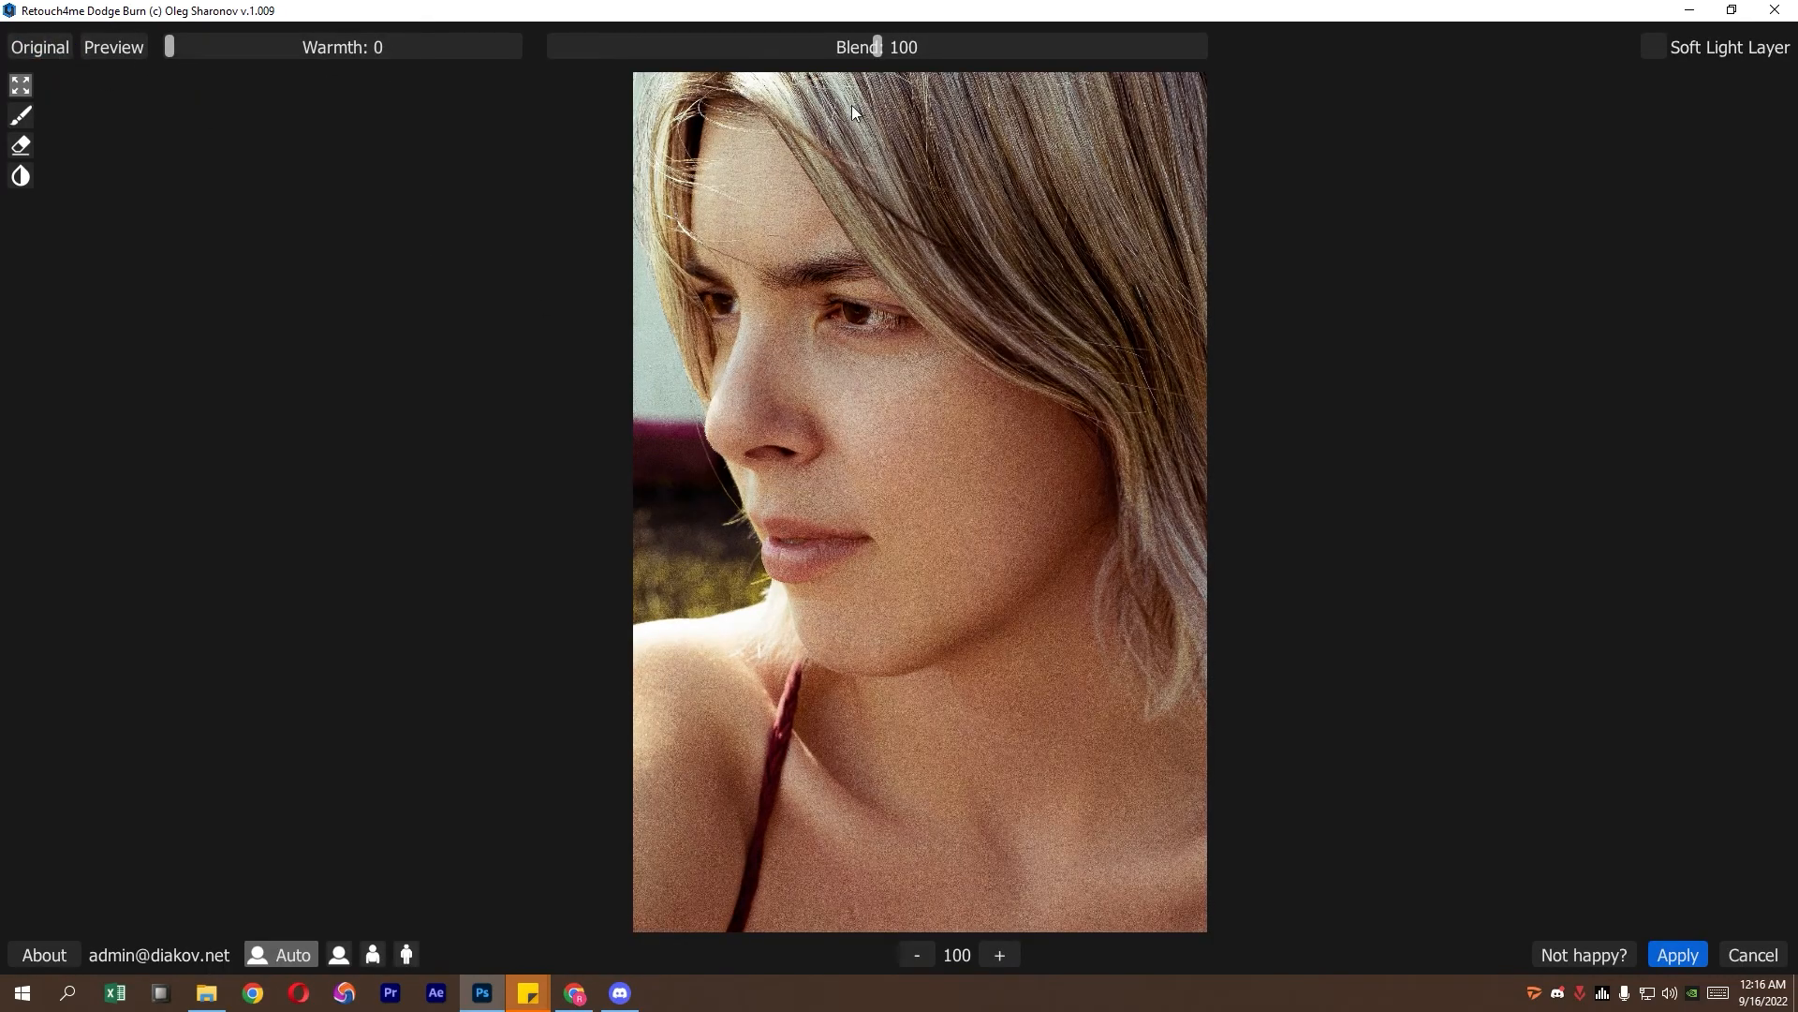
{"action": "left_click", "coordinate": [1000, 955]}
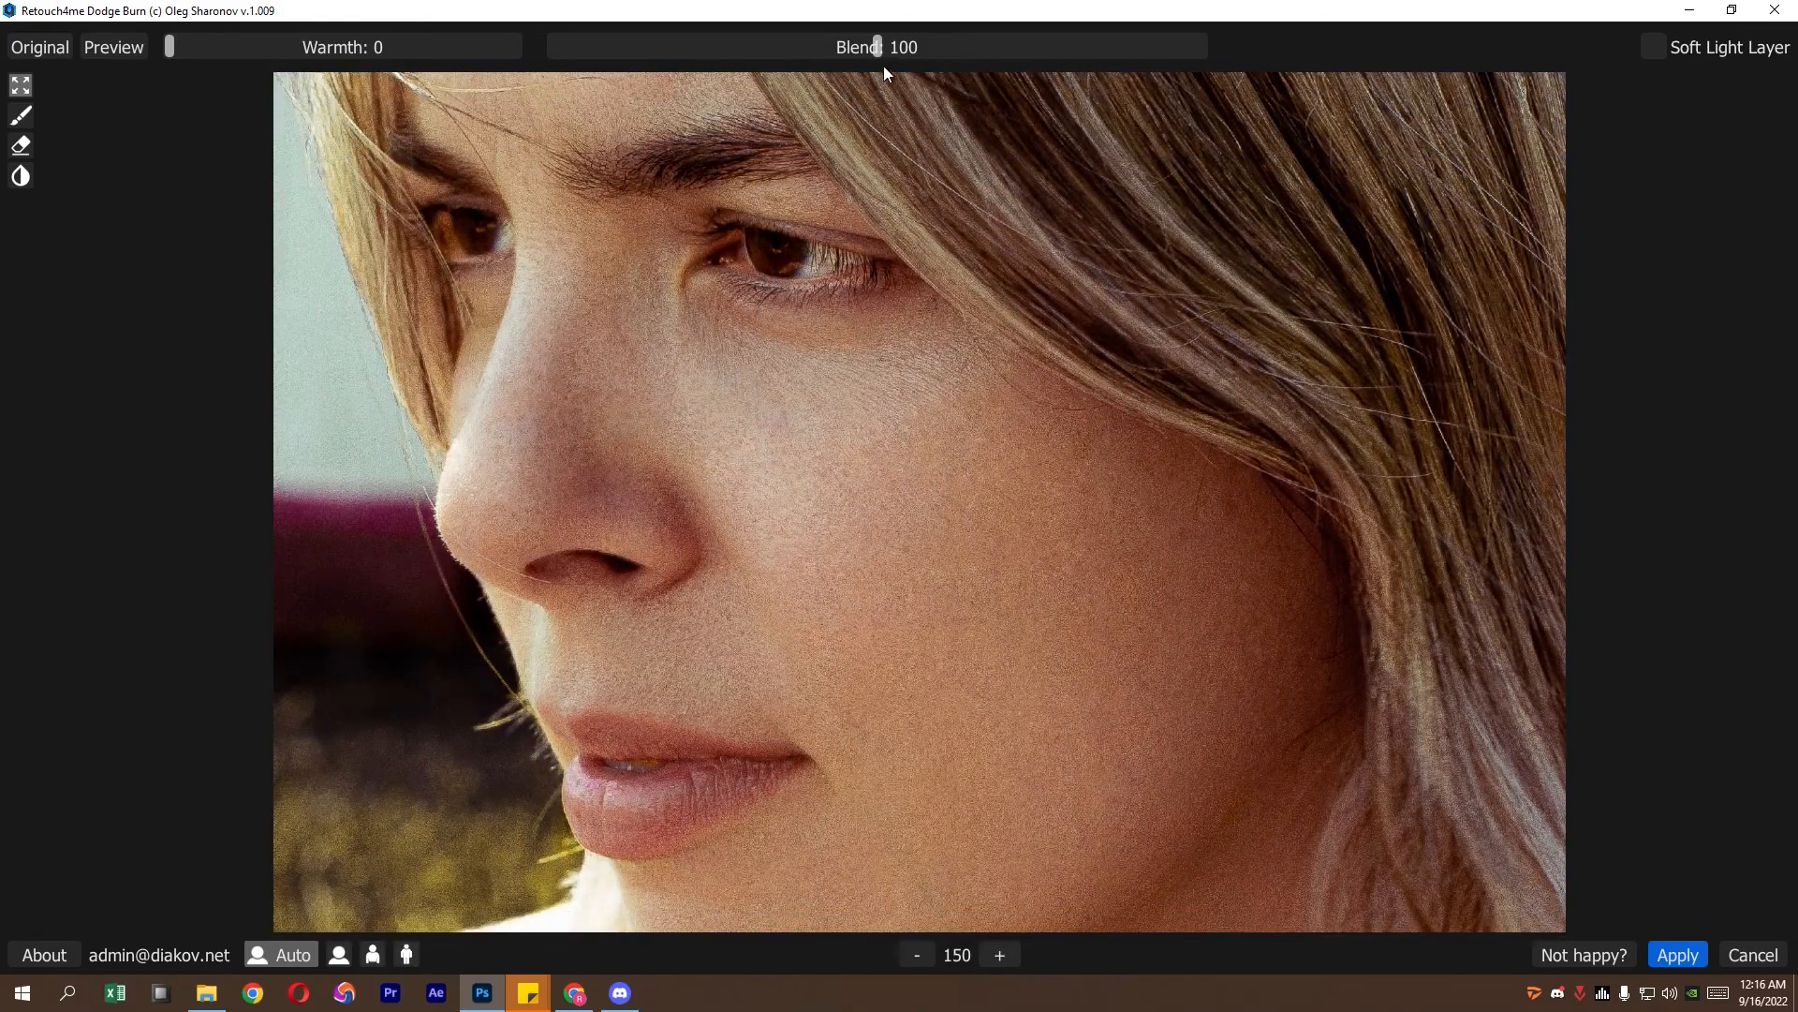
{"action": "left_click_drag", "start_coordinate": [884, 66], "coordinate": [599, 56]}
{"action": "left_click_drag", "start_coordinate": [978, 58], "coordinate": [818, 56]}
{"action": "left_click_drag", "start_coordinate": [236, 47], "coordinate": [342, 47]}
{"action": "left_click", "coordinate": [99, 49]}
{"action": "left_click", "coordinate": [1661, 951]}
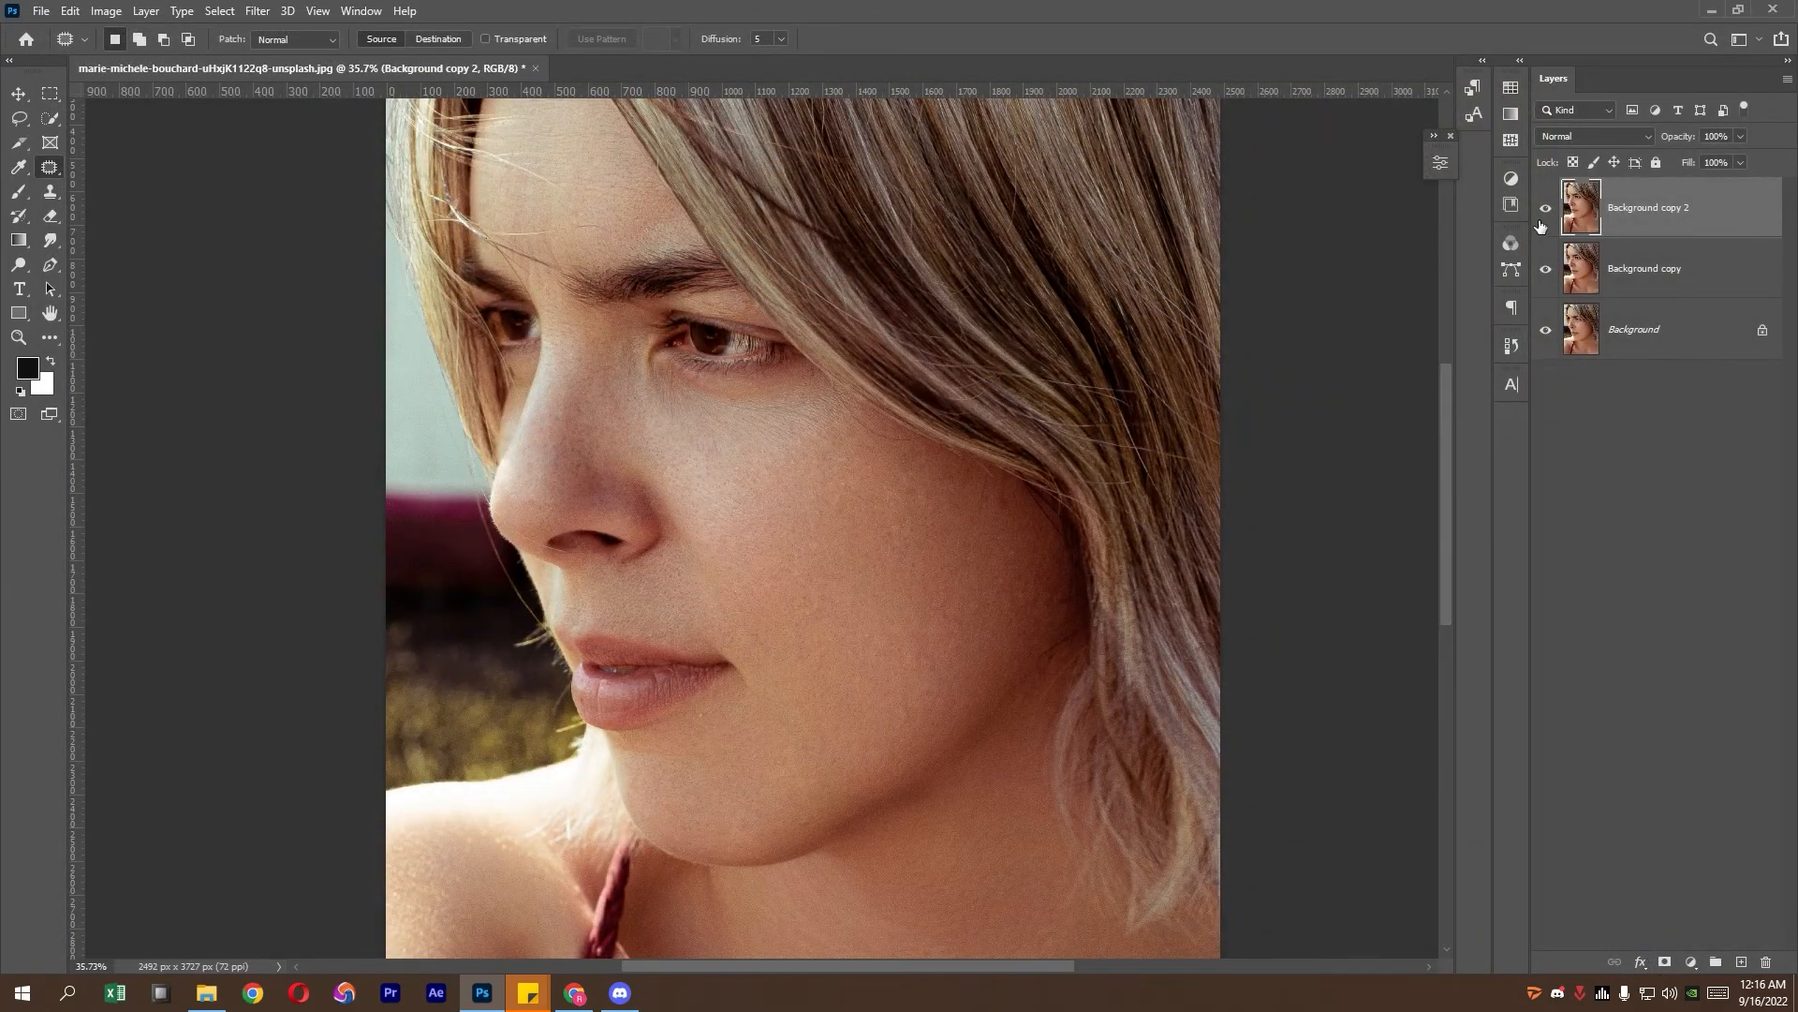
- Hide the Background copy layer and compare the image with and without the Background copy 2 layer
{"action": "left_click", "coordinate": [811, 515], "text": "ctrl+alt"}
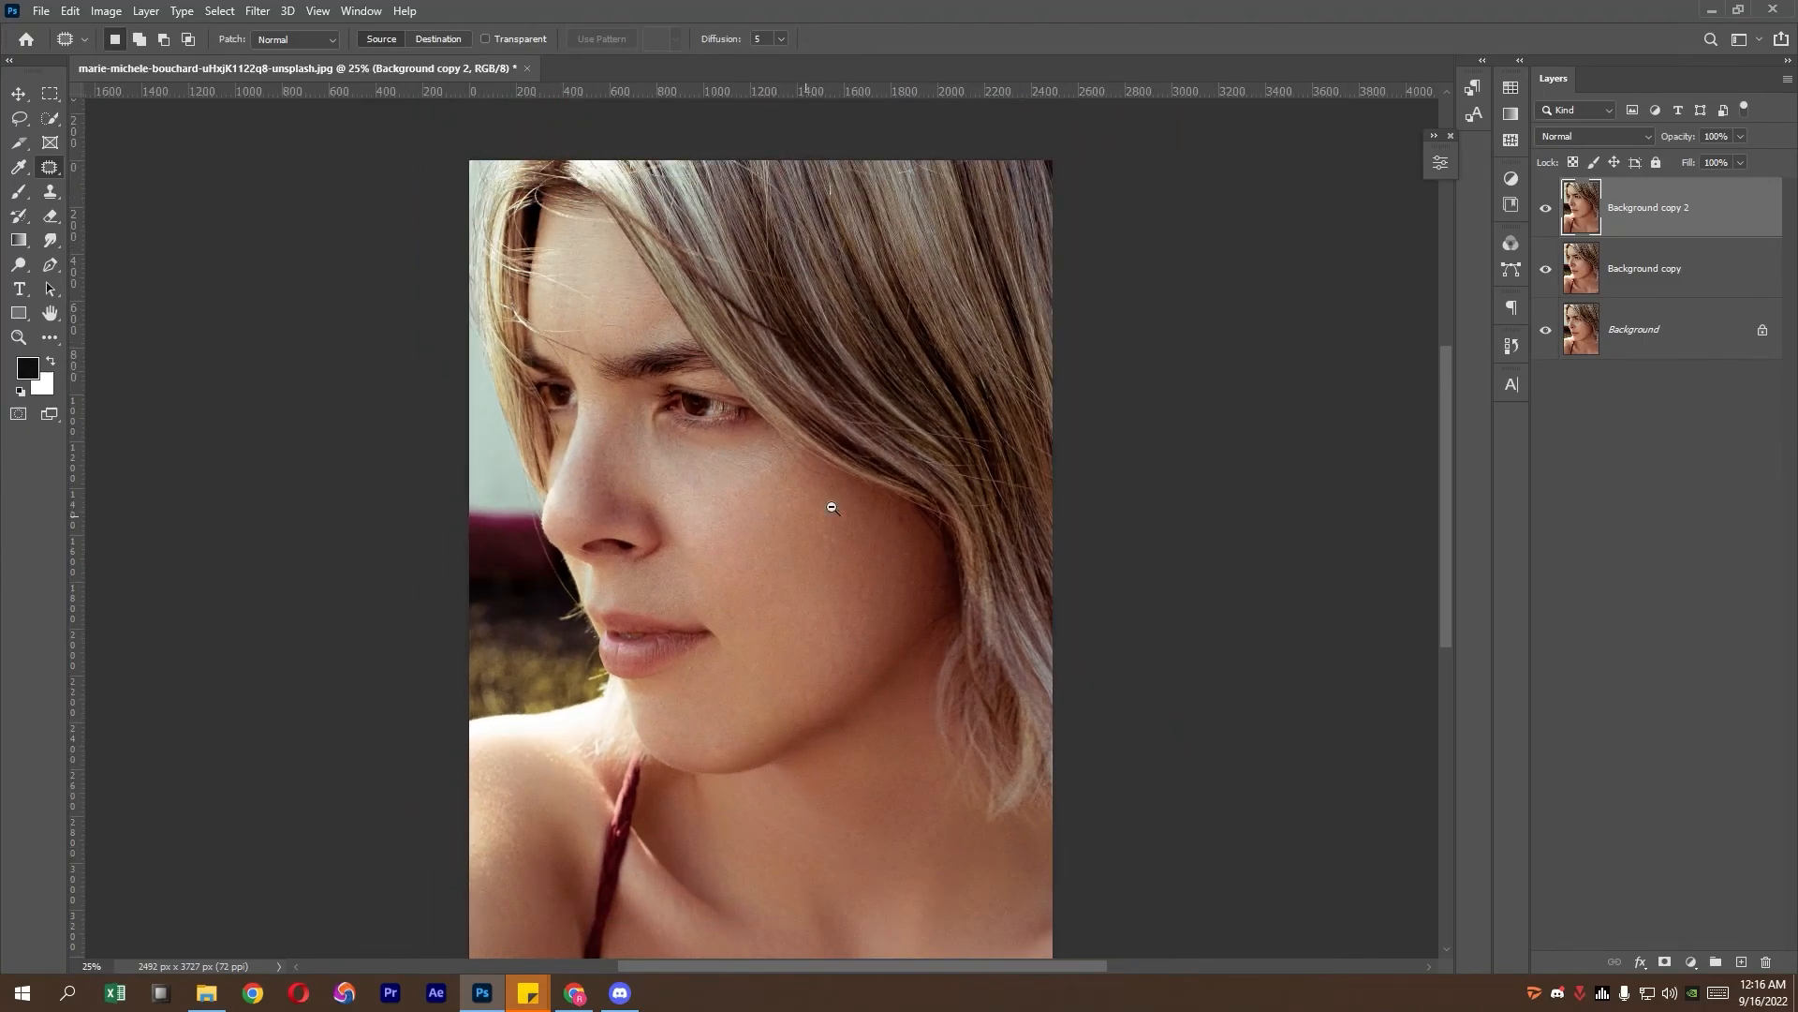
{"action": "left_click", "coordinate": [1547, 273]}
{"action": "left_click", "coordinate": [1545, 208]}
{"action": "left_click", "coordinate": [1544, 208]}
{"action": "left_click", "coordinate": [608, 551], "text": "ctrl+alt"}
{"action": "scroll", "coordinate": [755, 490], "scroll_direction": "up", "scroll_amount": 4}
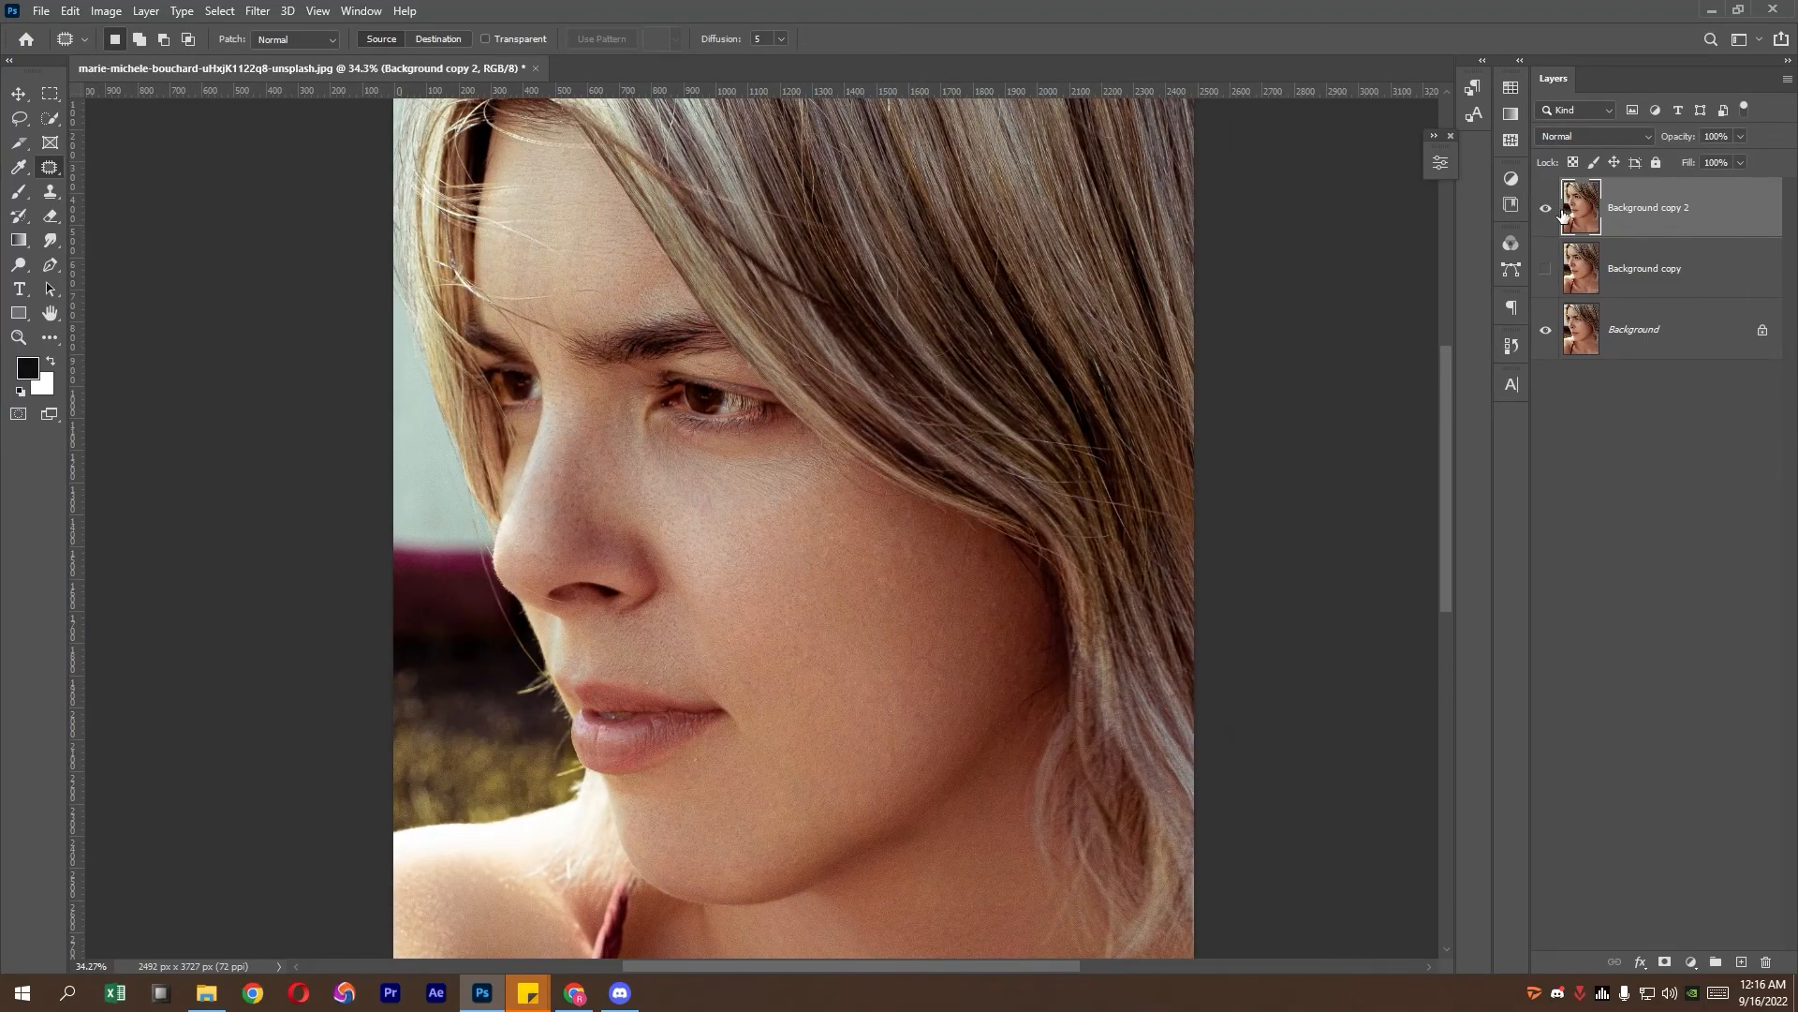
- Examine the retouched skin up close around the eyes, nose, lips, chin and forehead
{"action": "left_click_drag", "start_coordinate": [517, 188], "coordinate": [578, 185]}
{"action": "left_click_drag", "start_coordinate": [766, 515], "coordinate": [709, 198]}
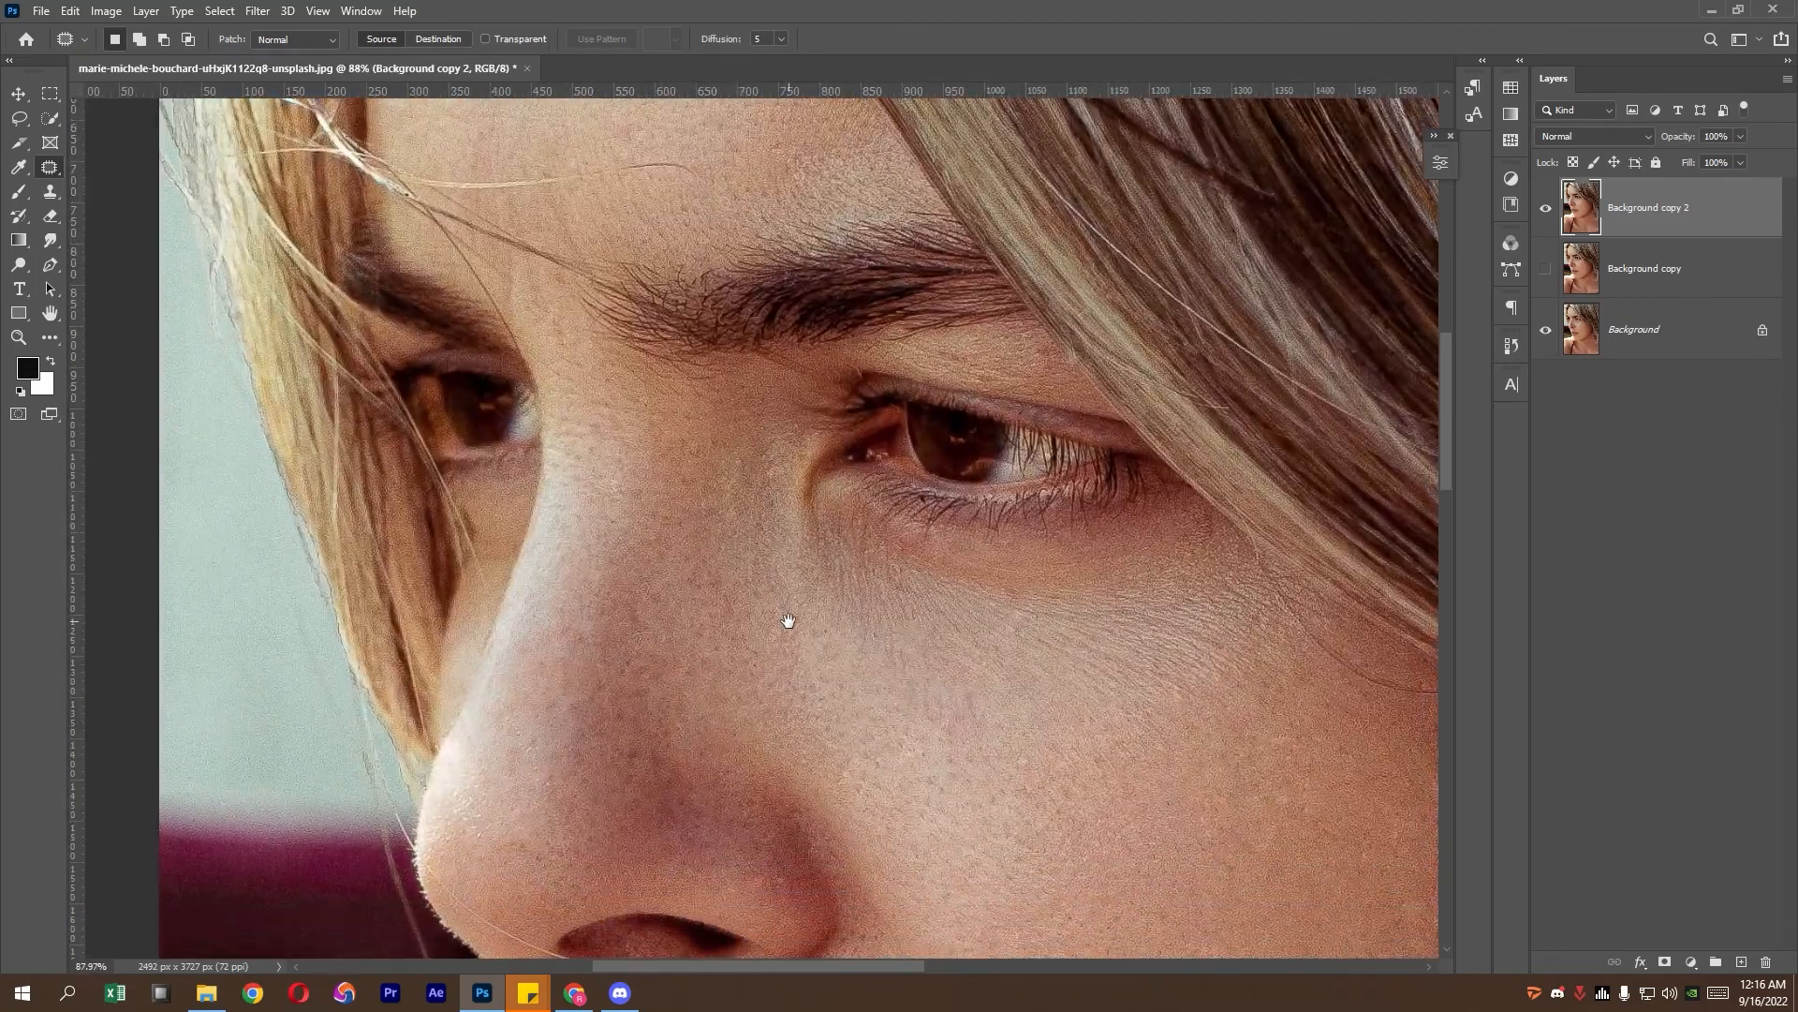
{"action": "left_click_drag", "start_coordinate": [788, 619], "coordinate": [684, 401]}
{"action": "scroll", "coordinate": [684, 402], "scroll_direction": "down", "scroll_amount": 10}
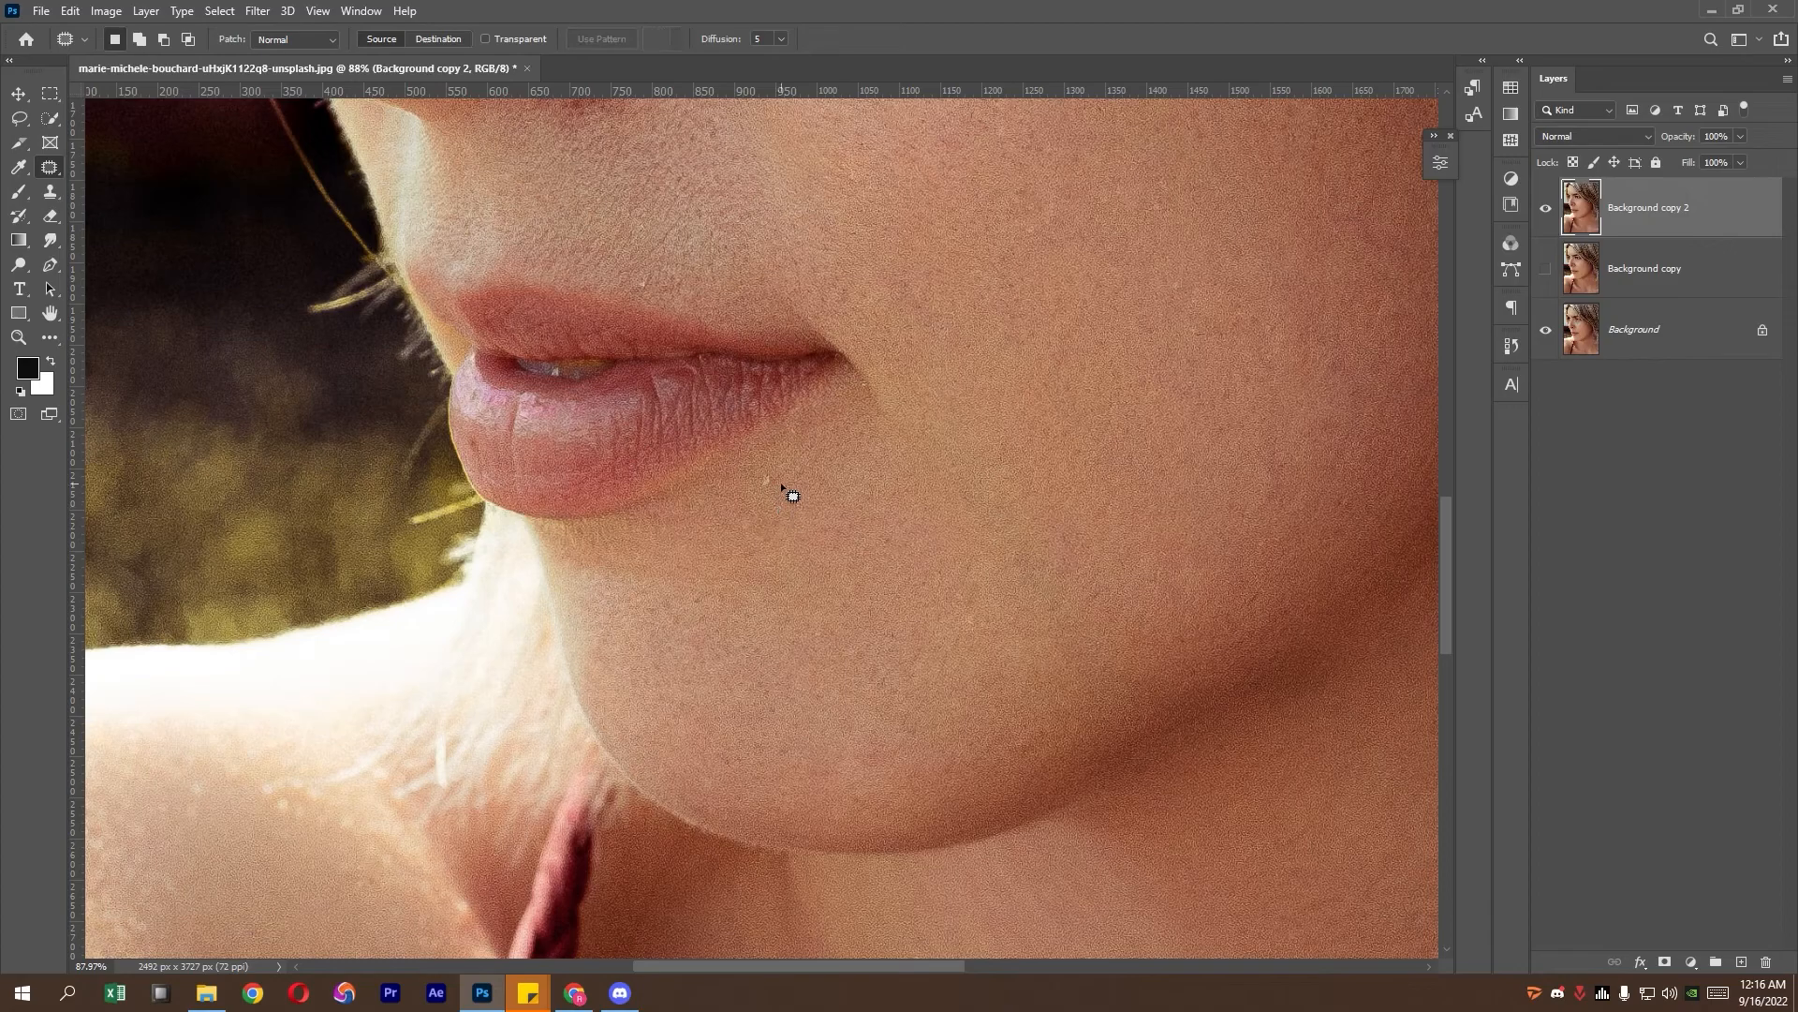
{"action": "left_click_drag", "start_coordinate": [811, 565], "coordinate": [748, 390]}
{"action": "left_click_drag", "start_coordinate": [773, 619], "coordinate": [739, 261]}
{"action": "scroll", "coordinate": [721, 559], "scroll_direction": "up", "scroll_amount": 5}
{"action": "mouse_move", "coordinate": [727, 469]}
{"action": "left_mouse_down"}
{"action": "mouse_move", "coordinate": [709, 499]}
{"action": "mouse_move", "coordinate": [756, 470]}
{"action": "mouse_move", "coordinate": [730, 468]}
{"action": "left_mouse_up"}
{"action": "key", "text": "ctrl+d"}
{"action": "left_click_drag", "start_coordinate": [735, 506], "coordinate": [883, 488]}
{"action": "key", "text": "ctrl+0"}
{"action": "left_click_drag", "start_coordinate": [778, 218], "coordinate": [866, 225]}
{"action": "left_click_drag", "start_coordinate": [731, 230], "coordinate": [855, 466]}
{"action": "left_click_drag", "start_coordinate": [568, 451], "coordinate": [598, 457]}
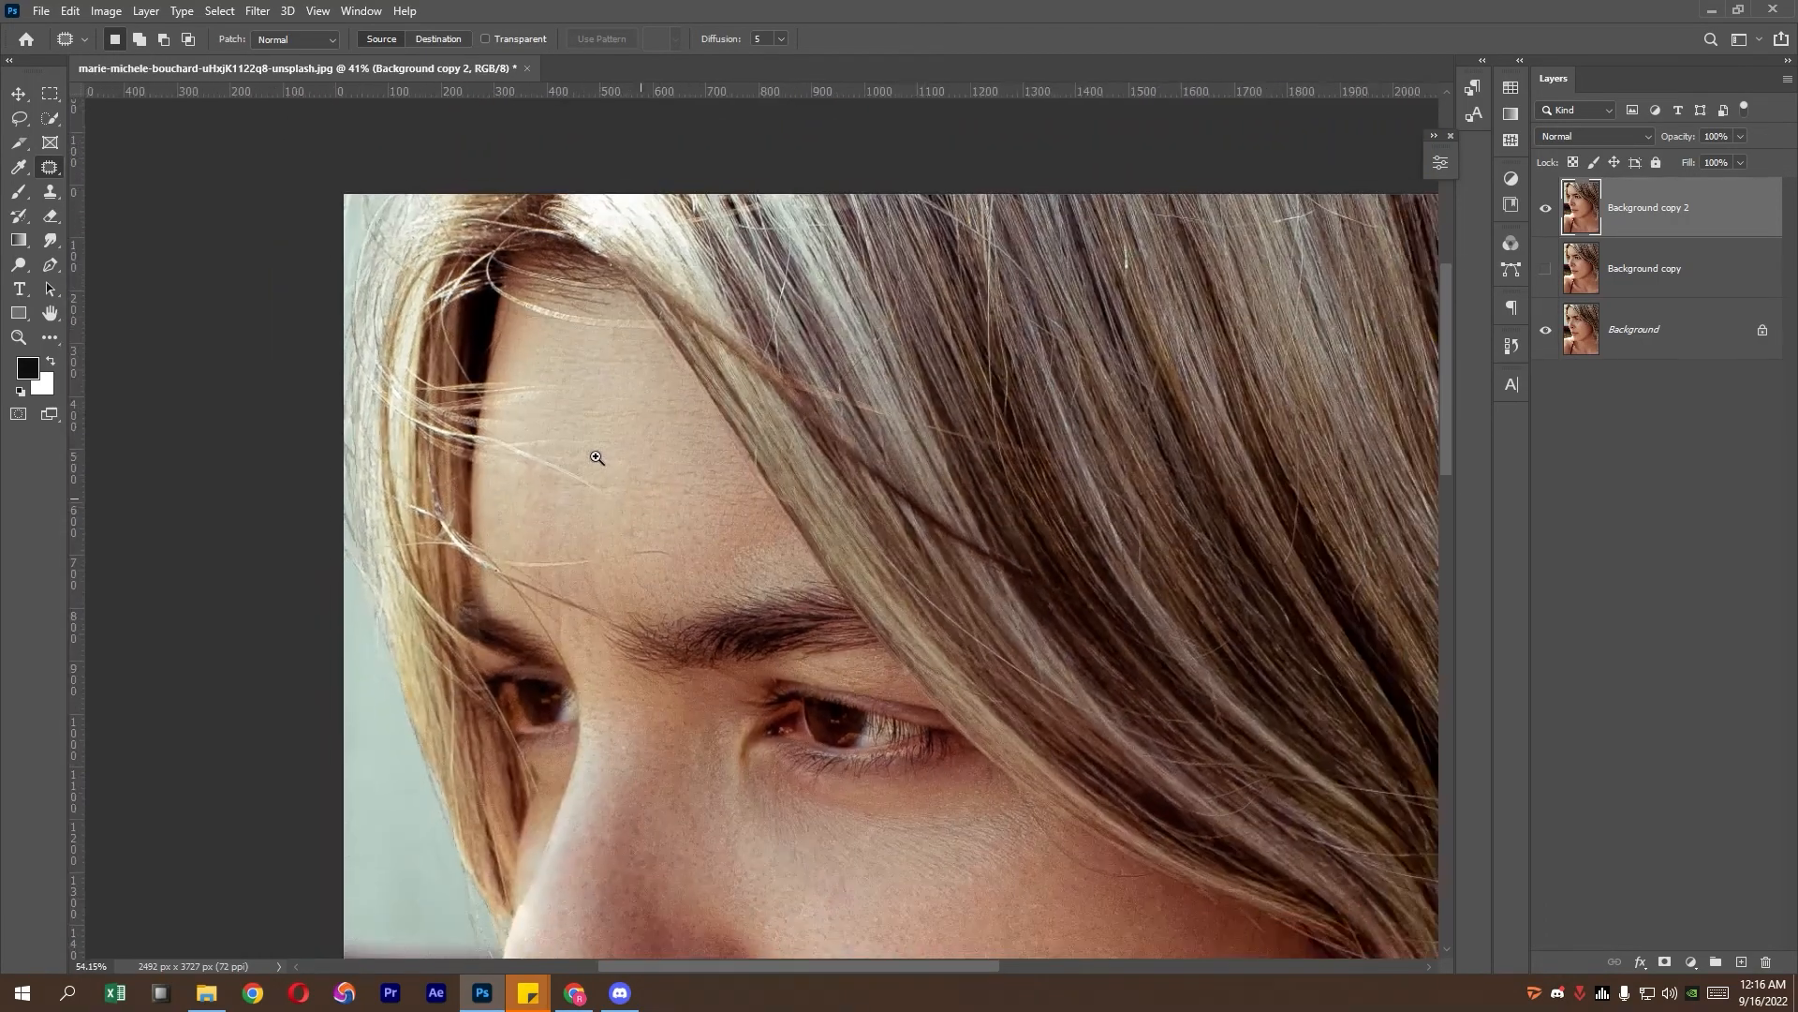
{"action": "left_click_drag", "start_coordinate": [681, 619], "coordinate": [572, 375]}
{"action": "left_click_drag", "start_coordinate": [681, 528], "coordinate": [613, 522]}
{"action": "left_click_drag", "start_coordinate": [554, 476], "coordinate": [693, 476]}
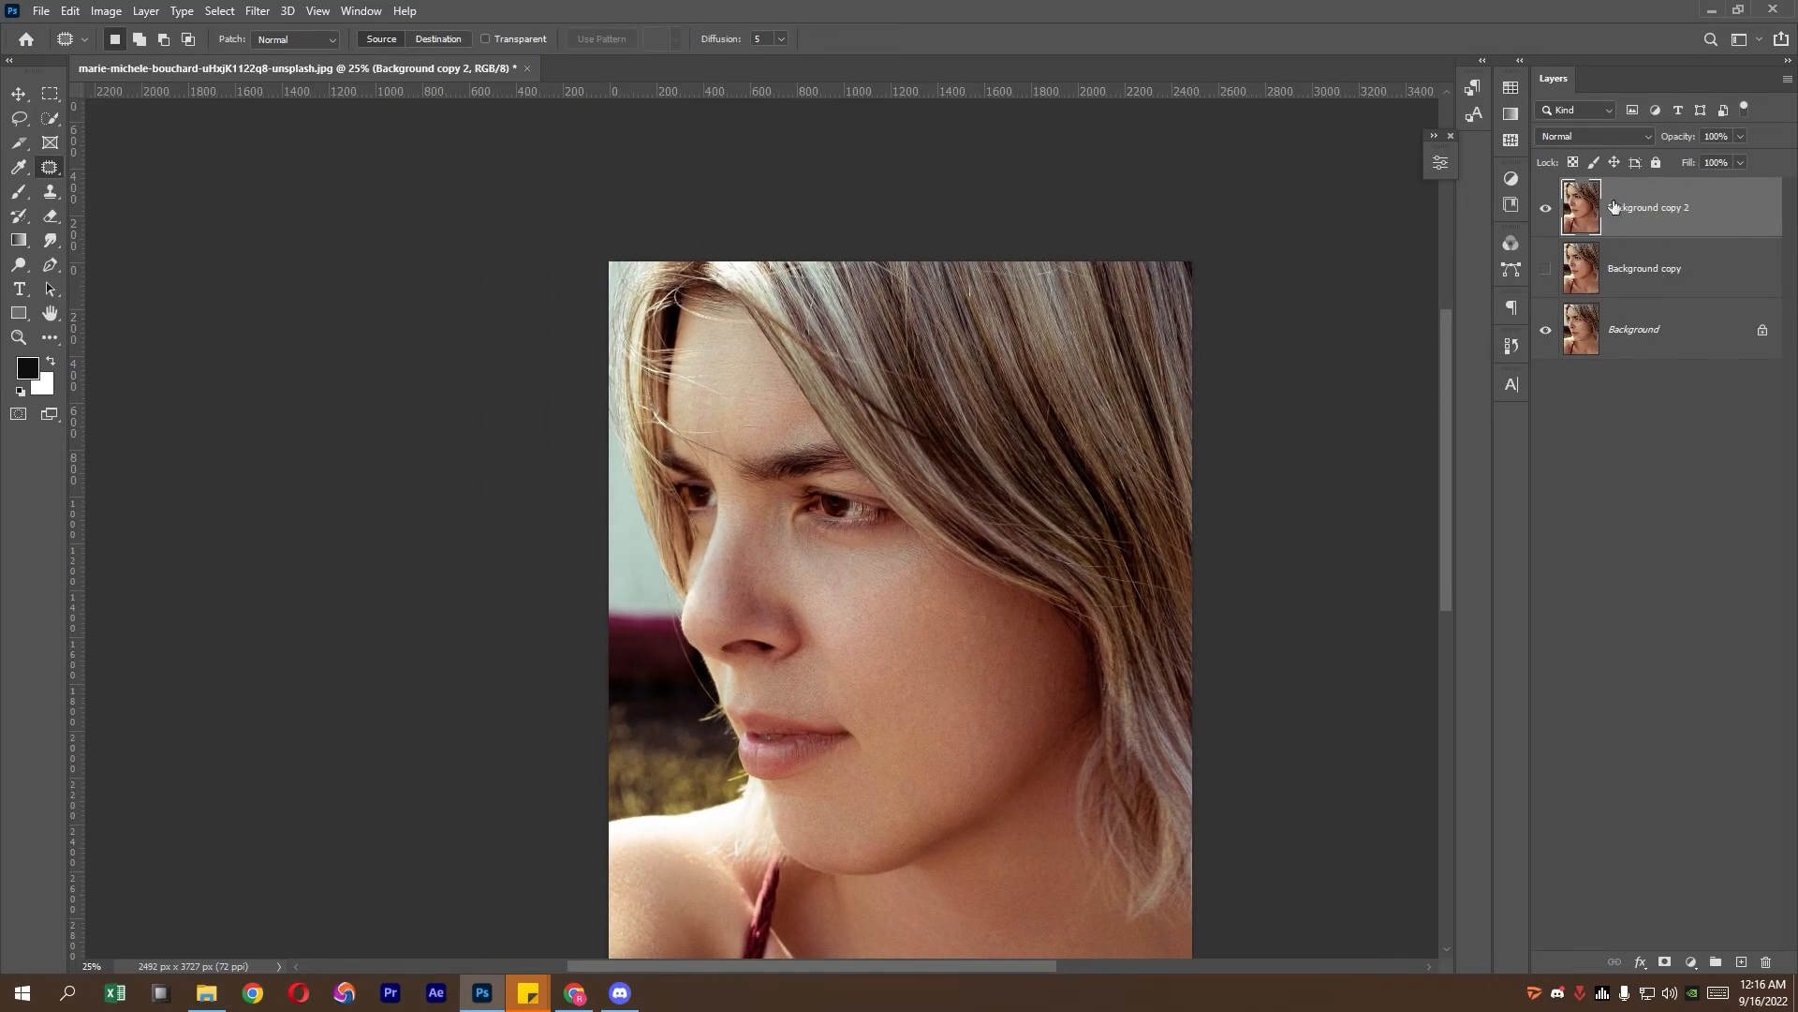
- Duplicate the Background copy 2 layer twice and hide the topmost duplicate
{"action": "key", "text": "ctrl+j"}
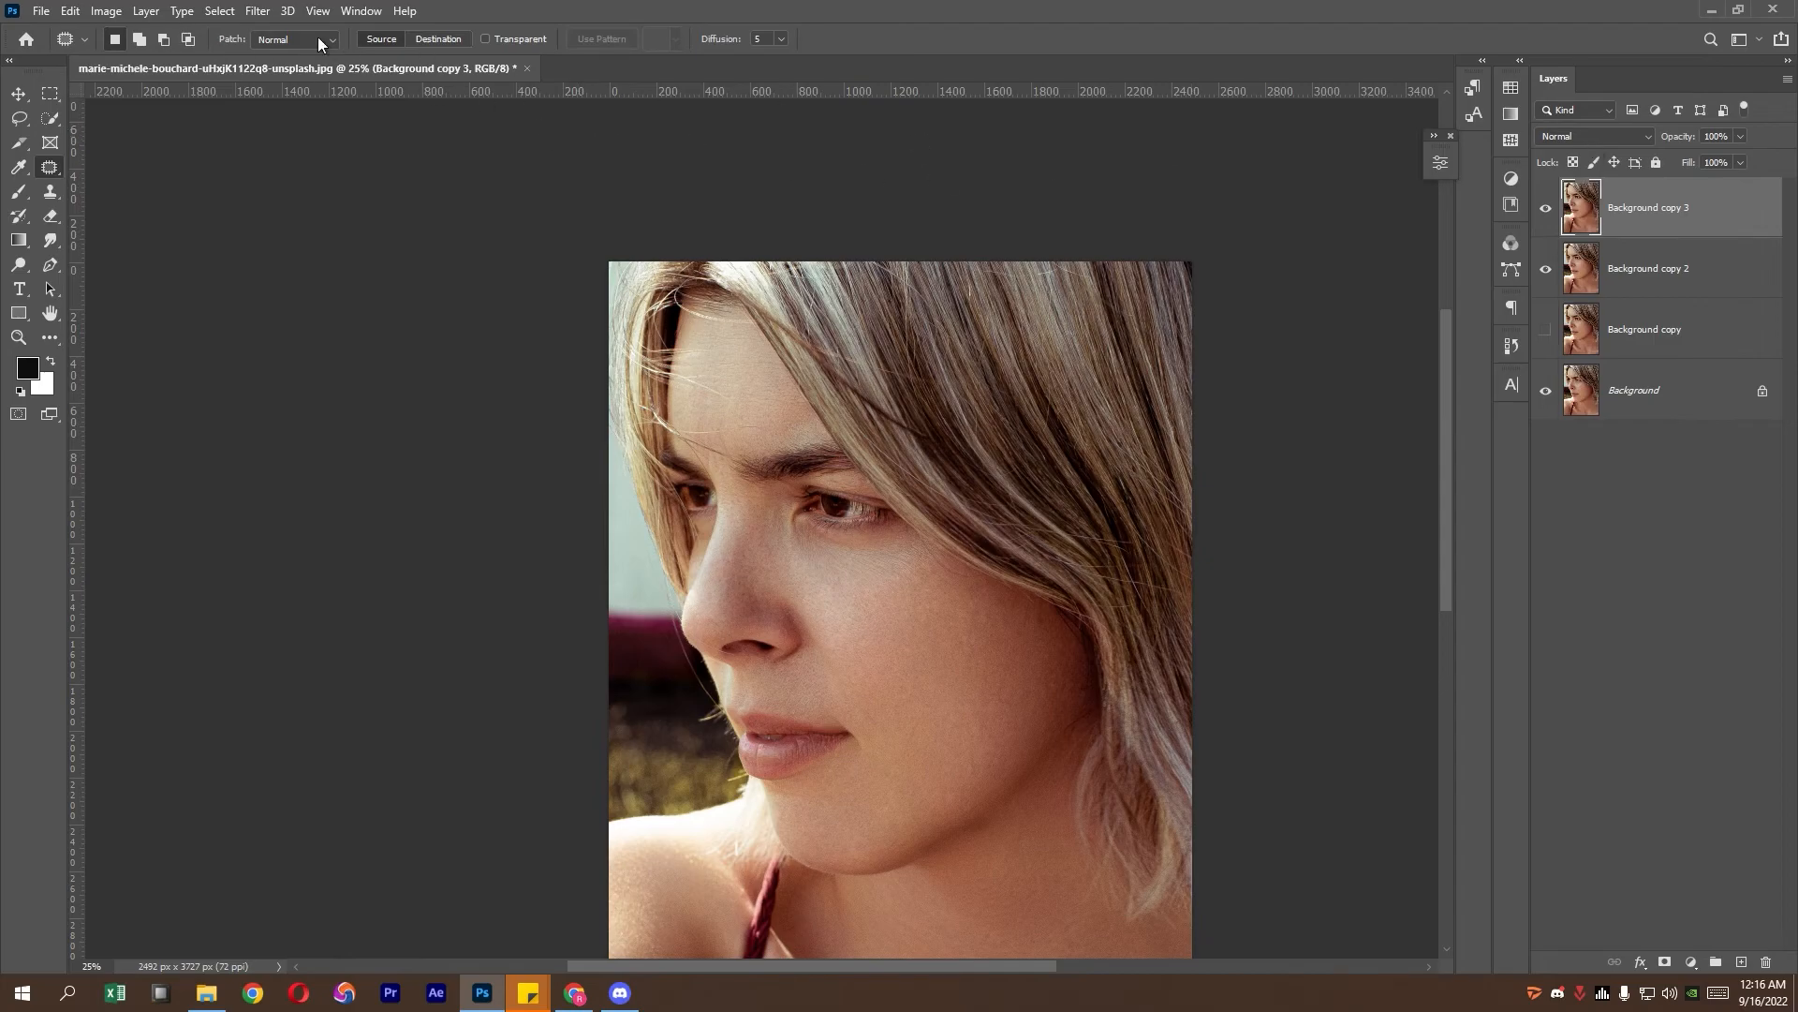
{"action": "left_click", "coordinate": [258, 10]}
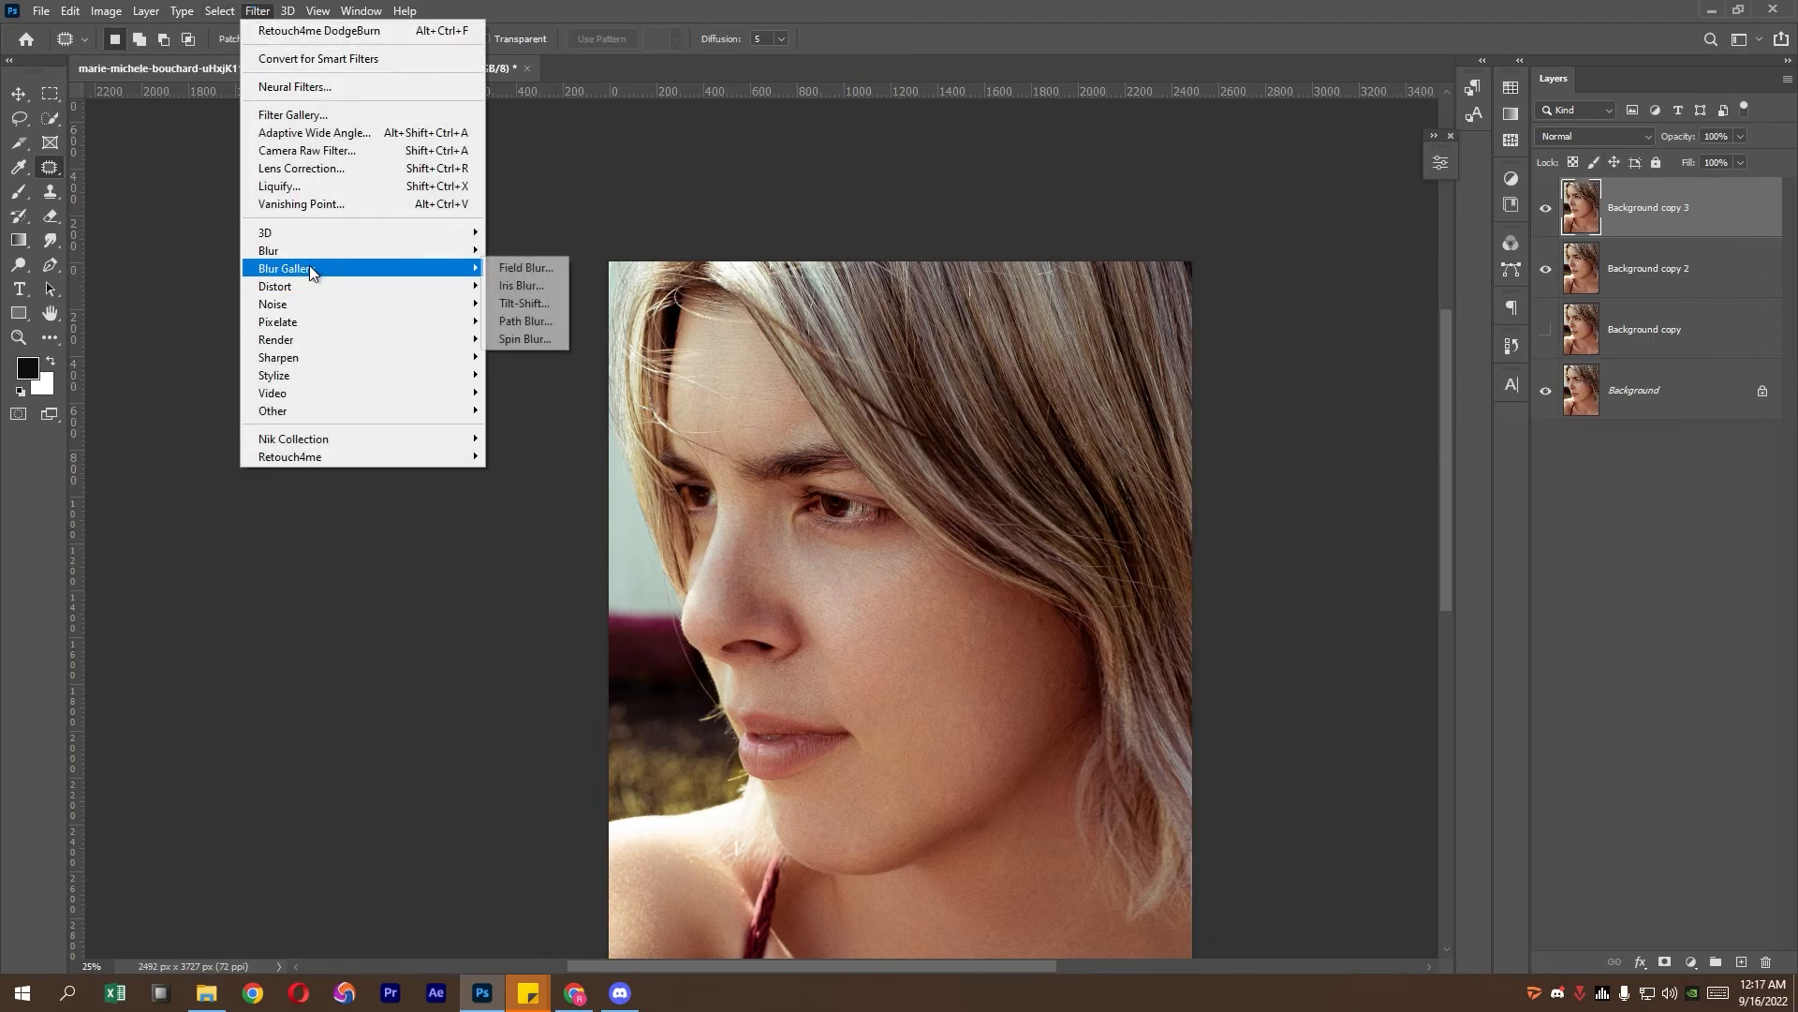
{"action": "mouse_move", "coordinate": [312, 256]}
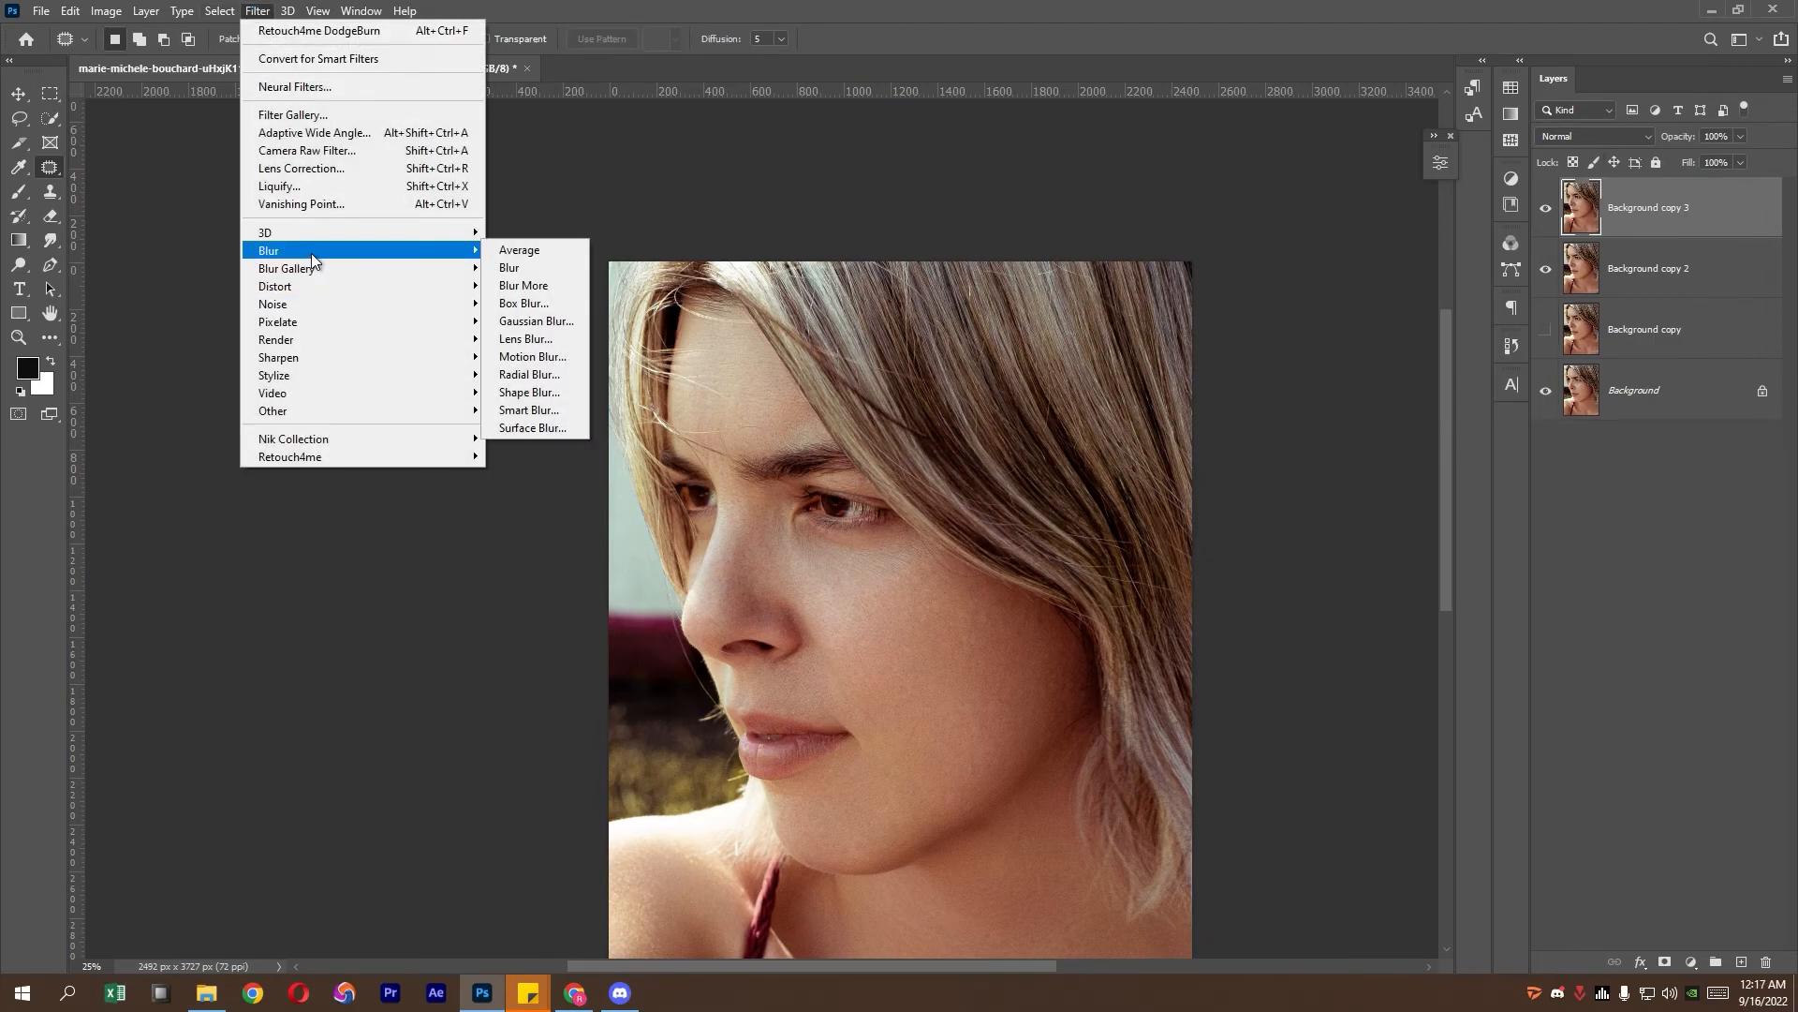
{"action": "left_click", "coordinate": [537, 321]}
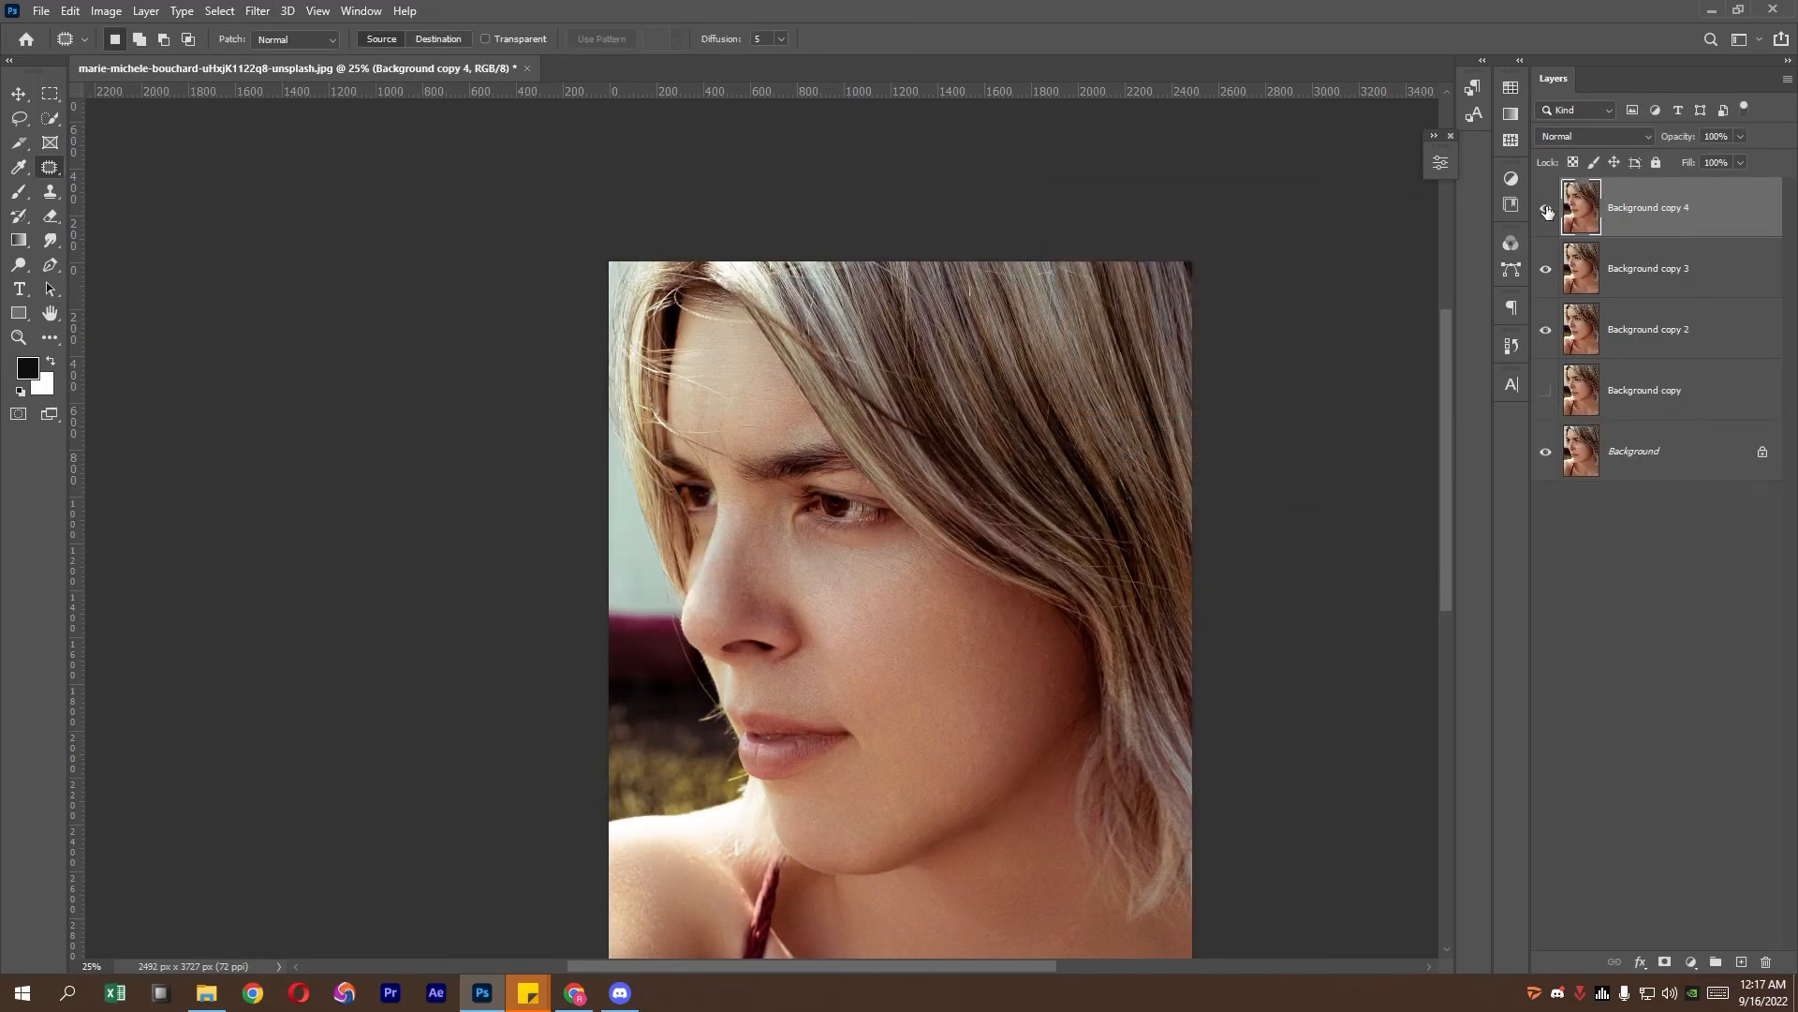
{"action": "left_click", "coordinate": [1546, 207]}
- Apply a Gaussian Blur with a radius of about 30 pixels to the Background copy 3 layer
{"action": "left_click", "coordinate": [1658, 272]}
{"action": "left_click", "coordinate": [257, 11]}
{"action": "mouse_move", "coordinate": [334, 262]}
{"action": "left_click", "coordinate": [543, 320]}
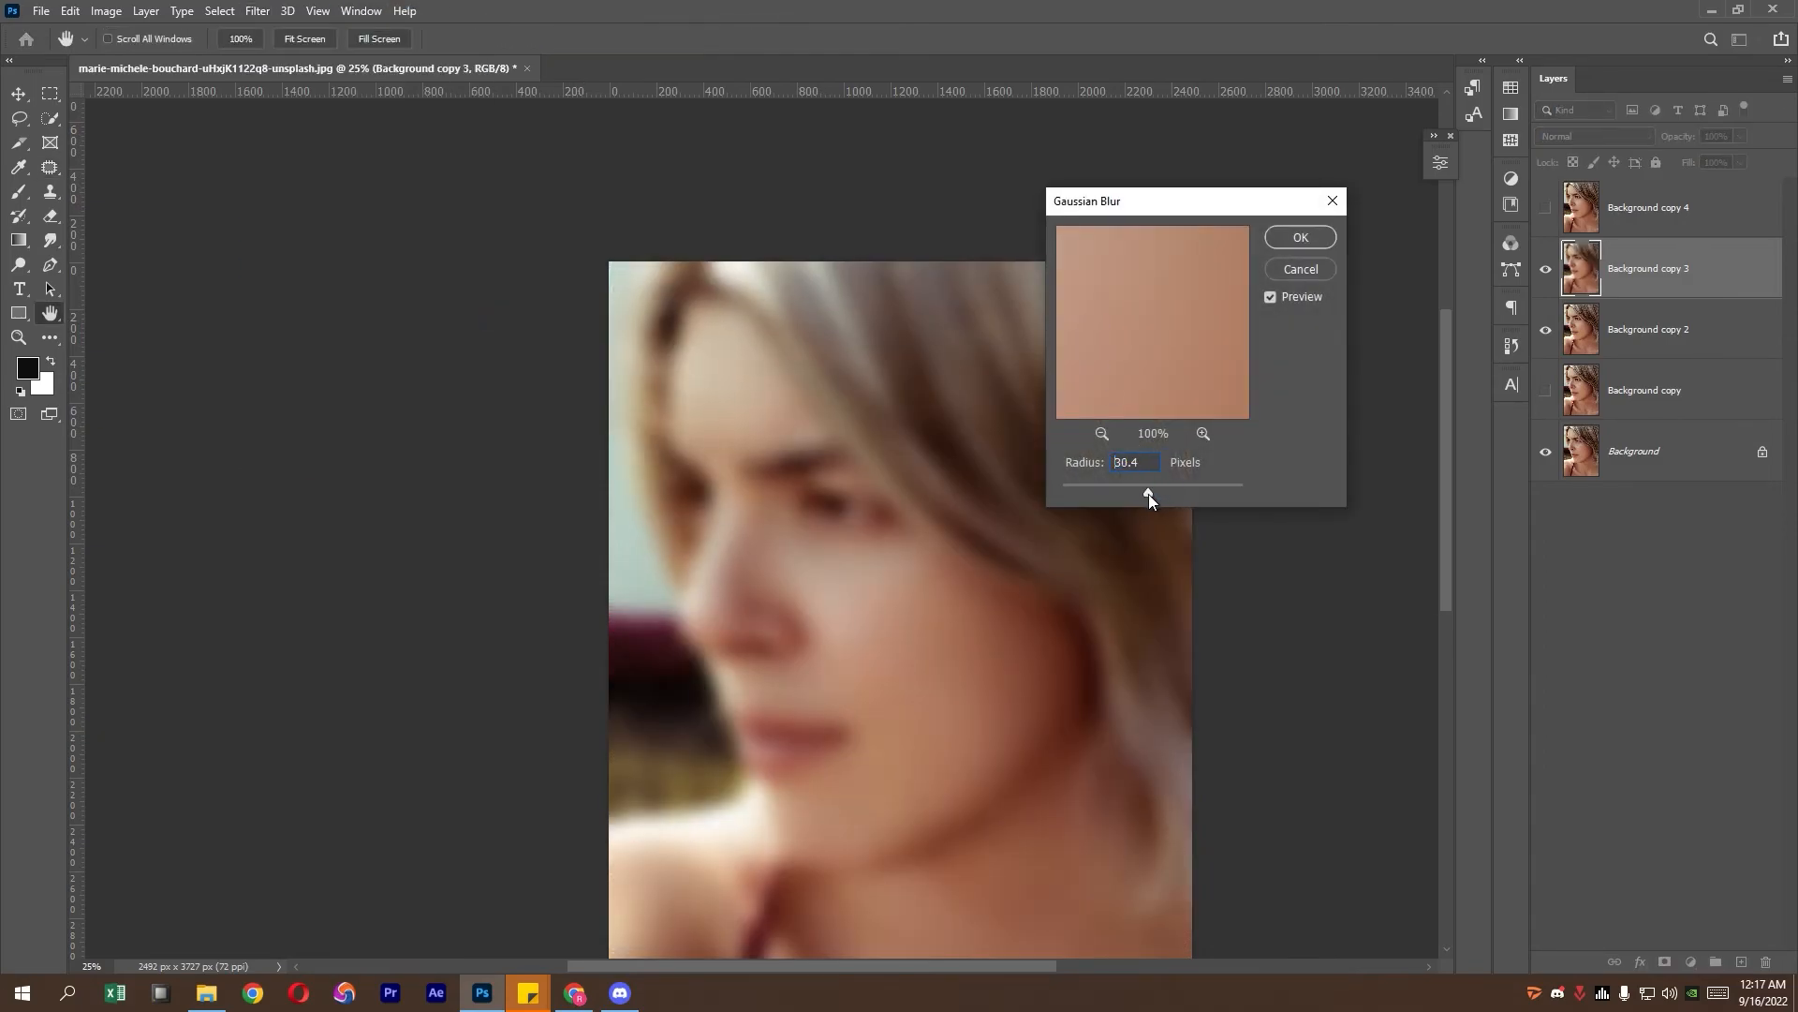
{"action": "left_click", "coordinate": [1281, 240]}
- Show the Background copy 4 layer and set its blend mode to Linear Light
{"action": "left_click", "coordinate": [1545, 208]}
{"action": "left_click", "coordinate": [1594, 222]}
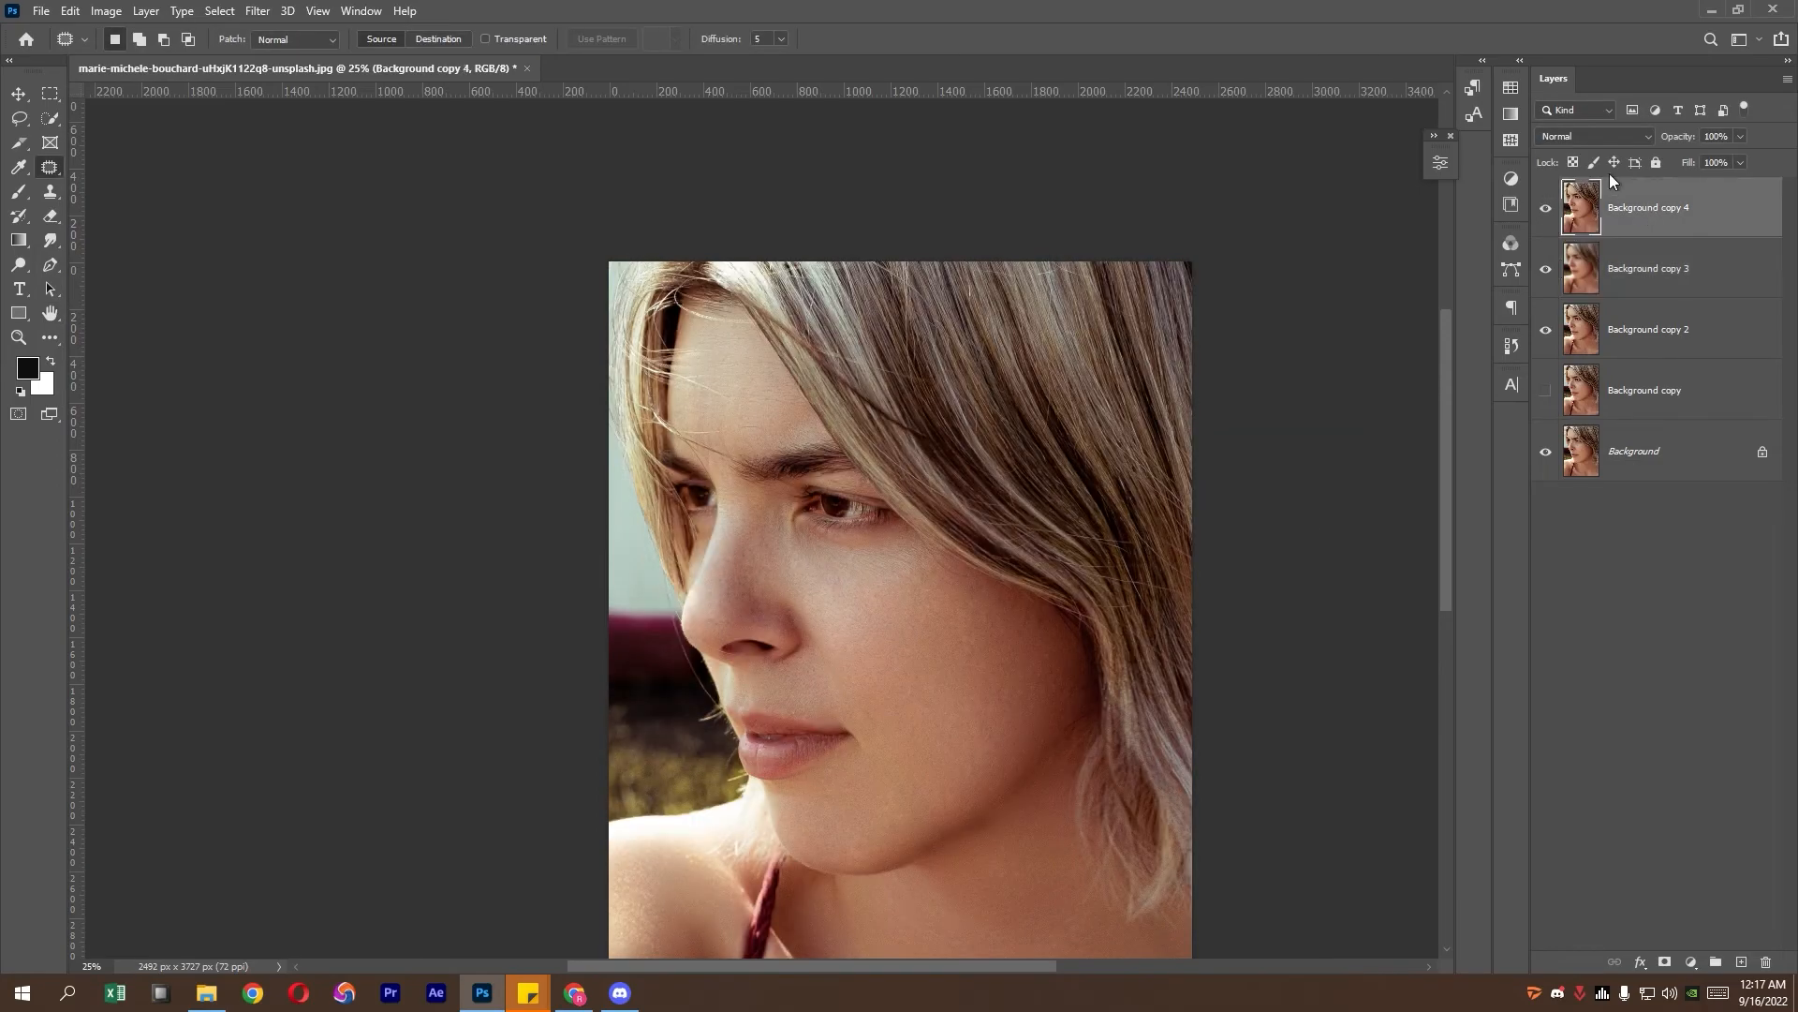
{"action": "left_click", "coordinate": [1592, 135]}
{"action": "left_click", "coordinate": [1593, 417]}
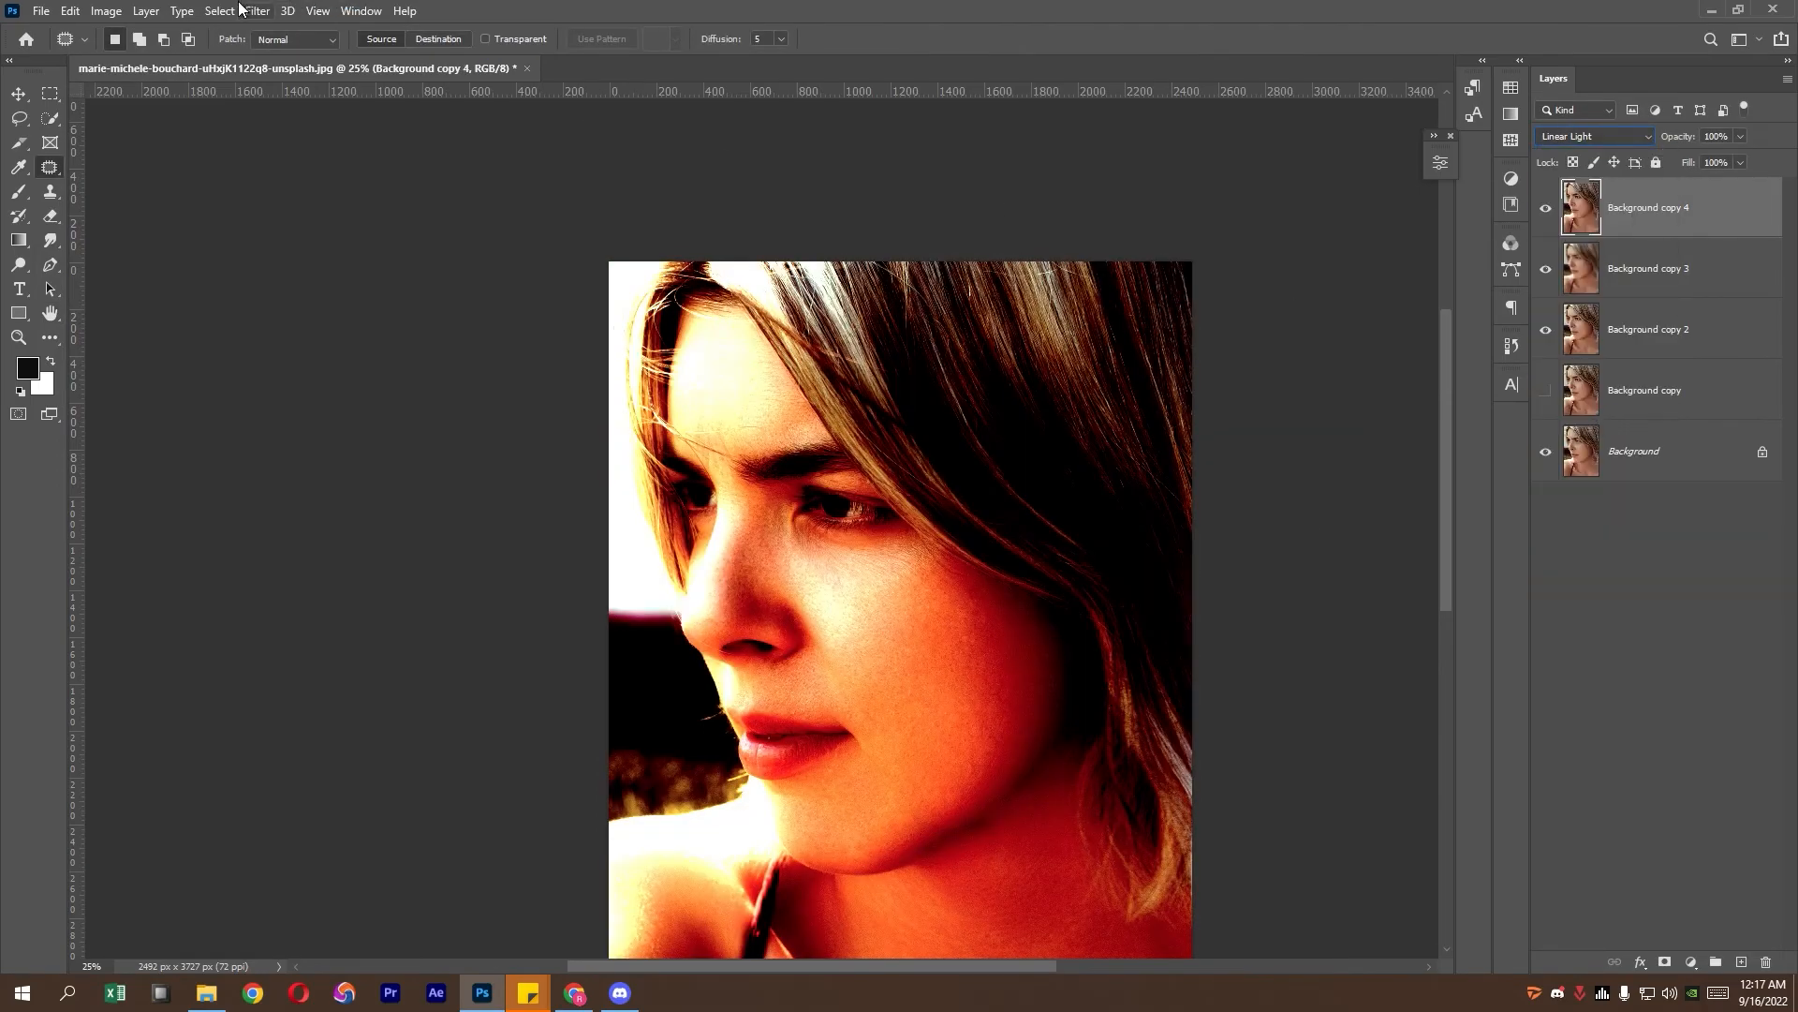
- Use Apply Image on Background copy 4 with layer Background copy 3, channel RGB, blending Subtract, scale 2 and offset 128
{"action": "left_click", "coordinate": [106, 10]}
{"action": "left_click", "coordinate": [141, 285]}
{"action": "left_click", "coordinate": [903, 278]}
{"action": "left_click", "coordinate": [880, 346]}
{"action": "left_click", "coordinate": [881, 302]}
{"action": "left_click", "coordinate": [879, 300]}
{"action": "left_click", "coordinate": [822, 360]}
{"action": "left_click", "coordinate": [811, 745]}
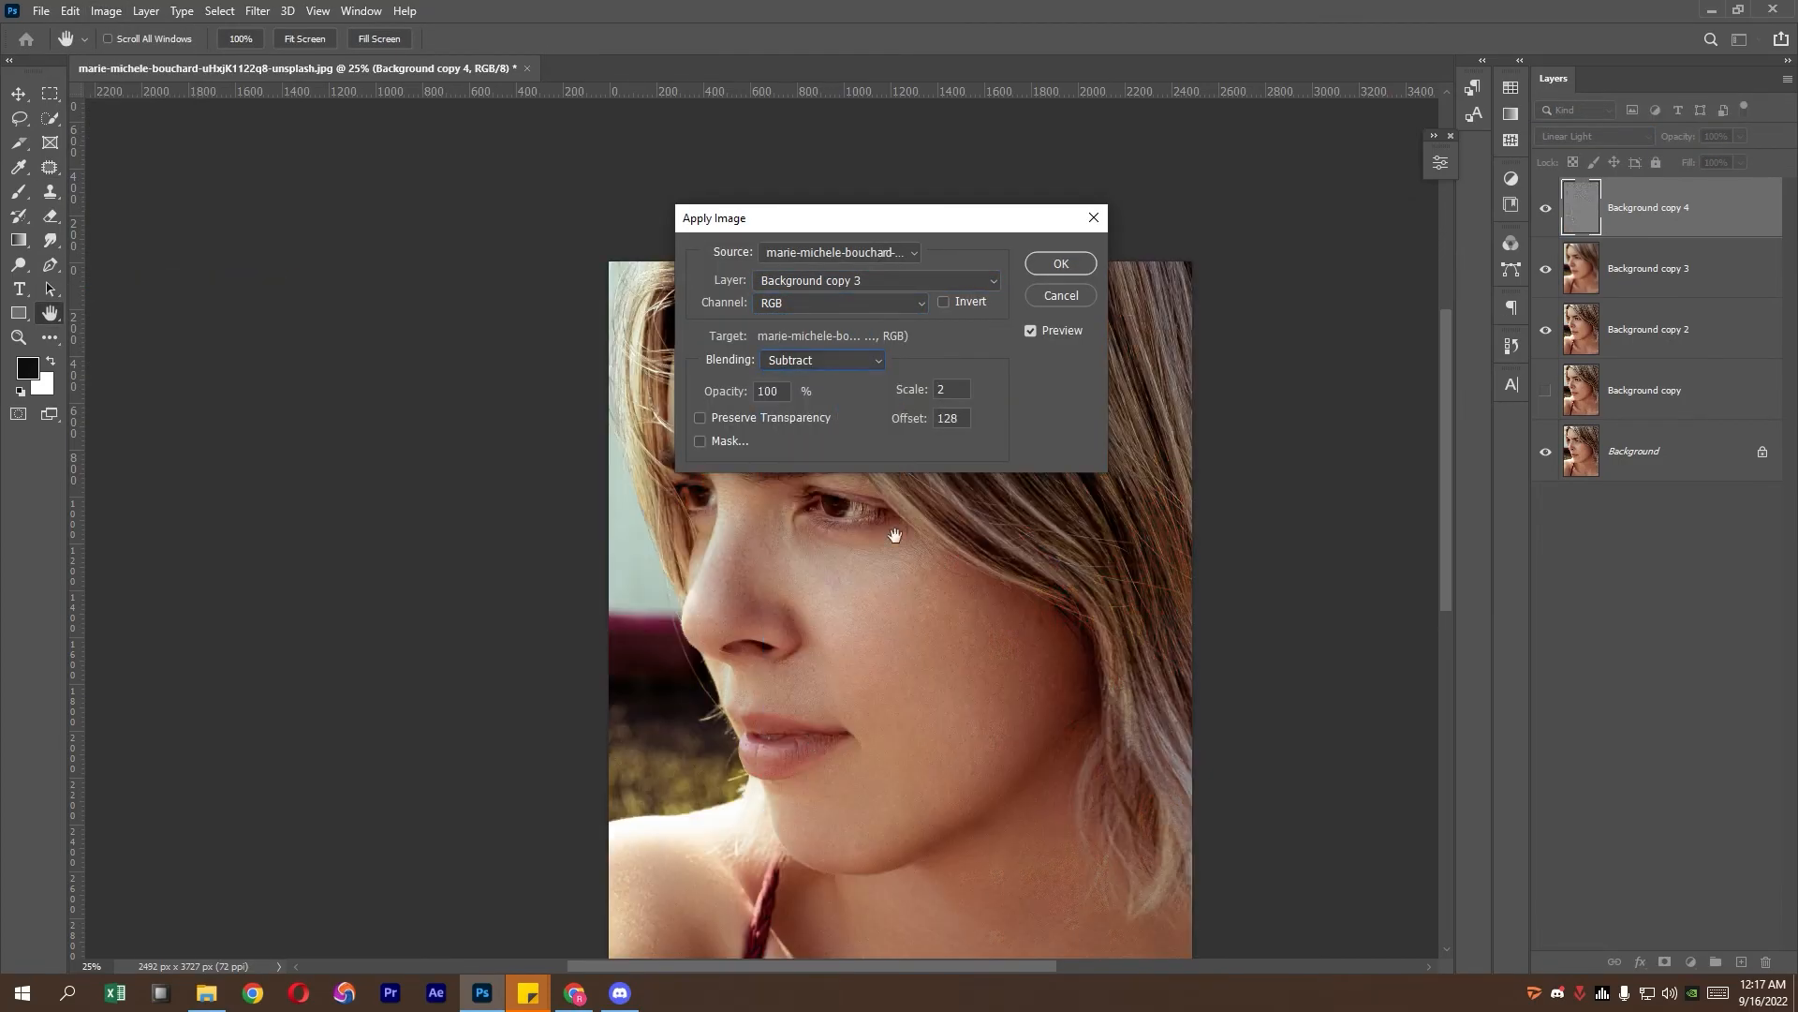
{"action": "left_click", "coordinate": [1061, 264]}
- Compare the image with and without the Background copy 4 texture layer
{"action": "left_click", "coordinate": [1649, 253]}
{"action": "left_click", "coordinate": [1545, 207]}
{"action": "left_click", "coordinate": [1648, 199]}
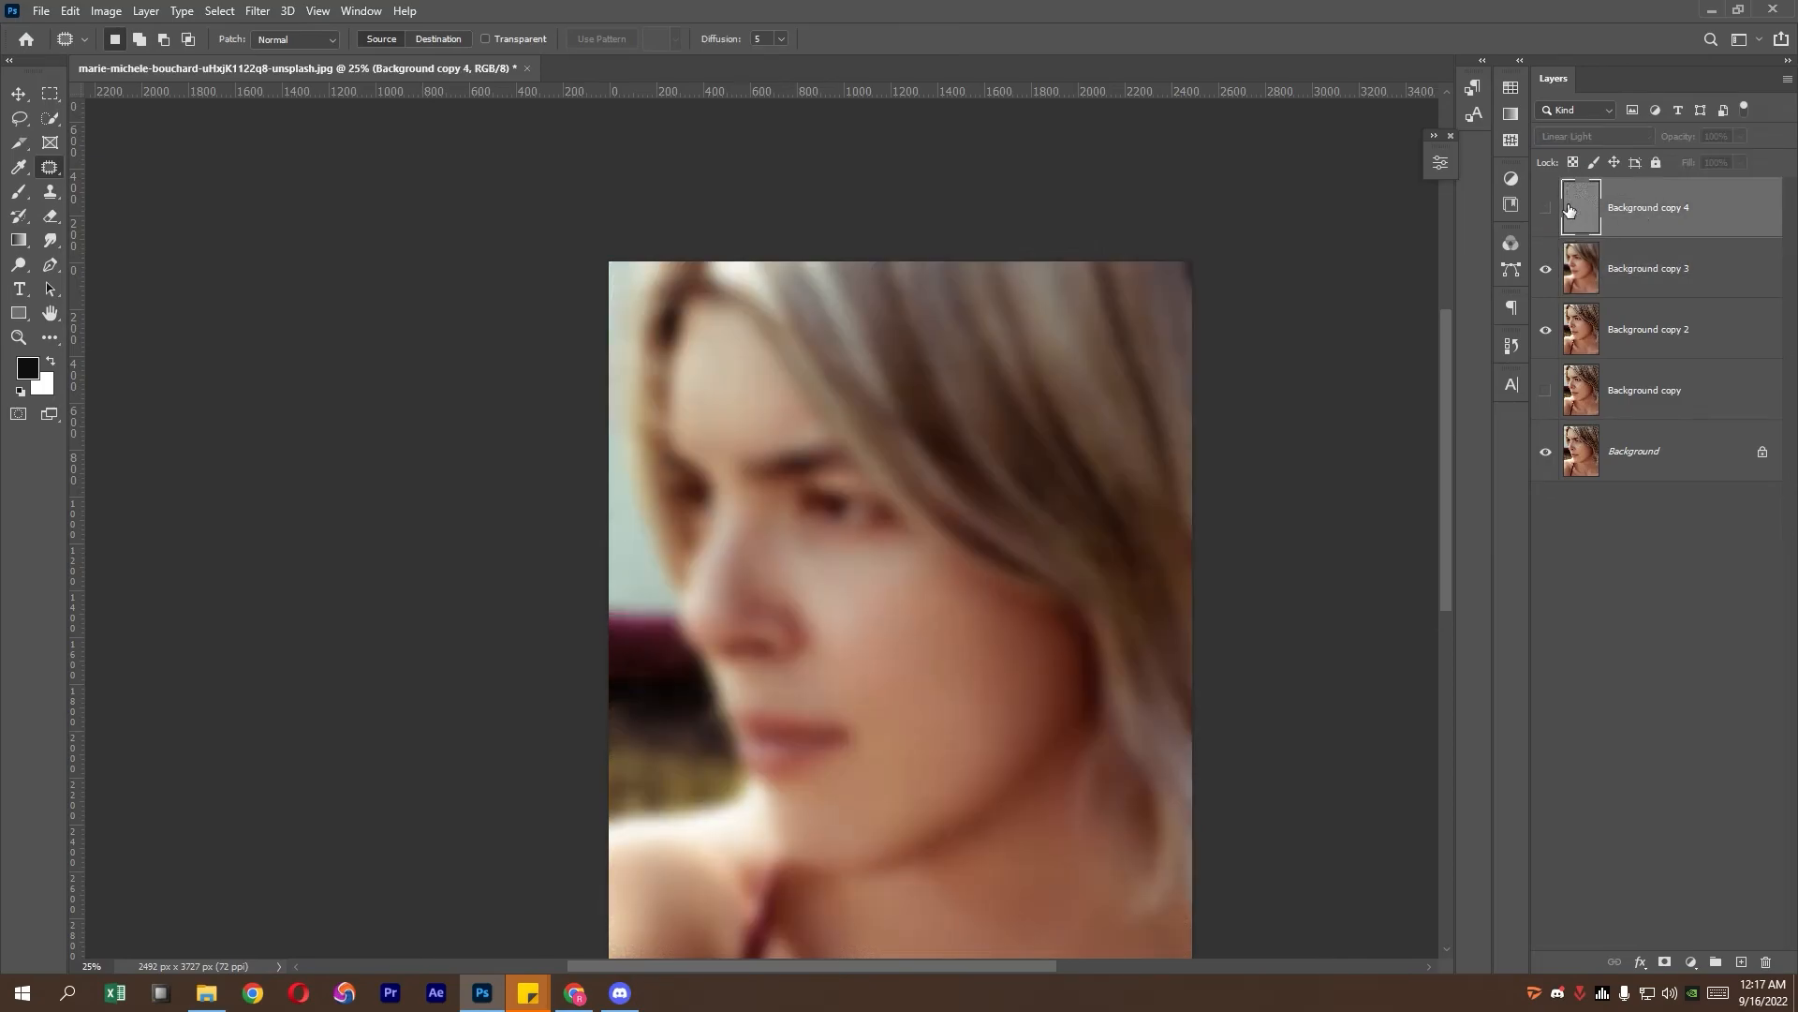
{"action": "left_click", "coordinate": [1545, 207]}
{"action": "scroll", "coordinate": [983, 614], "scroll_direction": "up", "scroll_amount": 1}
- Try different opacities on the Background copy 4 layer, comparing it on and off, and set the opacity to 83%
{"action": "left_click_drag", "start_coordinate": [952, 750], "coordinate": [951, 559]}
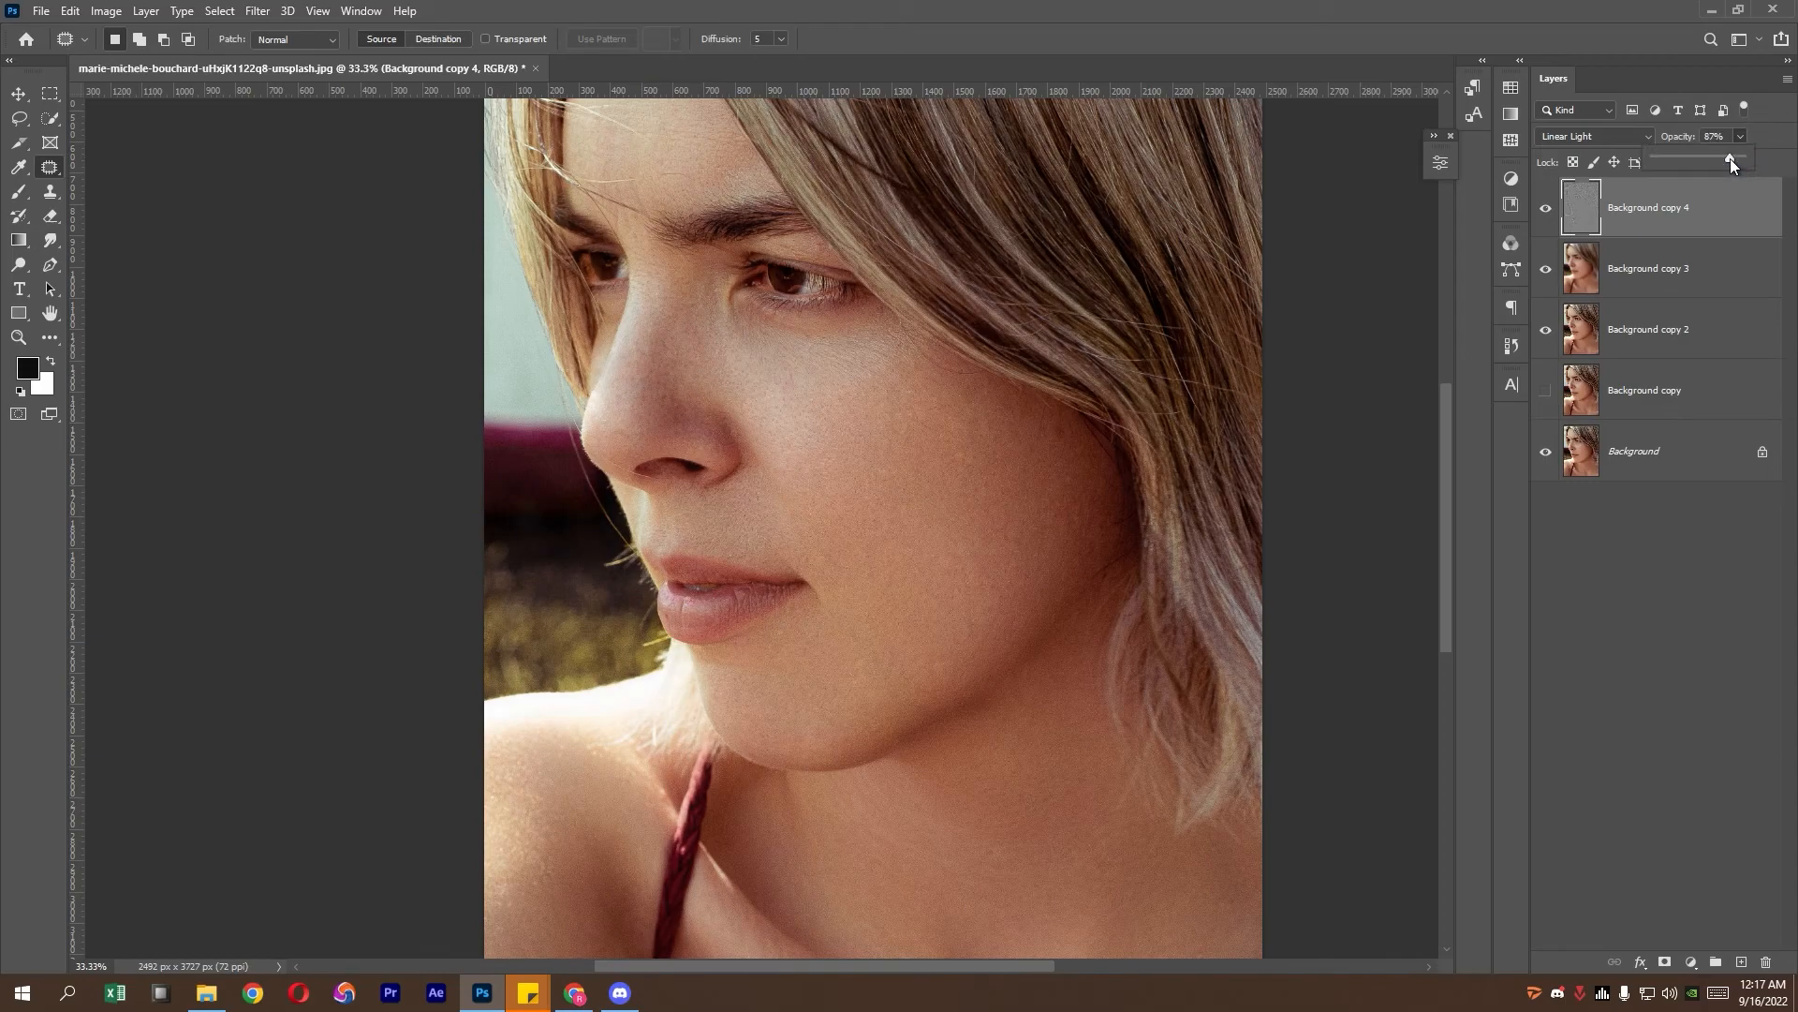
{"action": "left_click", "coordinate": [1208, 7]}
{"action": "scroll", "coordinate": [977, 403], "scroll_direction": "down", "scroll_amount": 1}
{"action": "left_click_drag", "start_coordinate": [977, 403], "coordinate": [867, 491]}
{"action": "left_click", "coordinate": [1545, 209]}
{"action": "left_click", "coordinate": [1545, 210]}
{"action": "left_click_drag", "start_coordinate": [1689, 142], "coordinate": [1795, 143]}
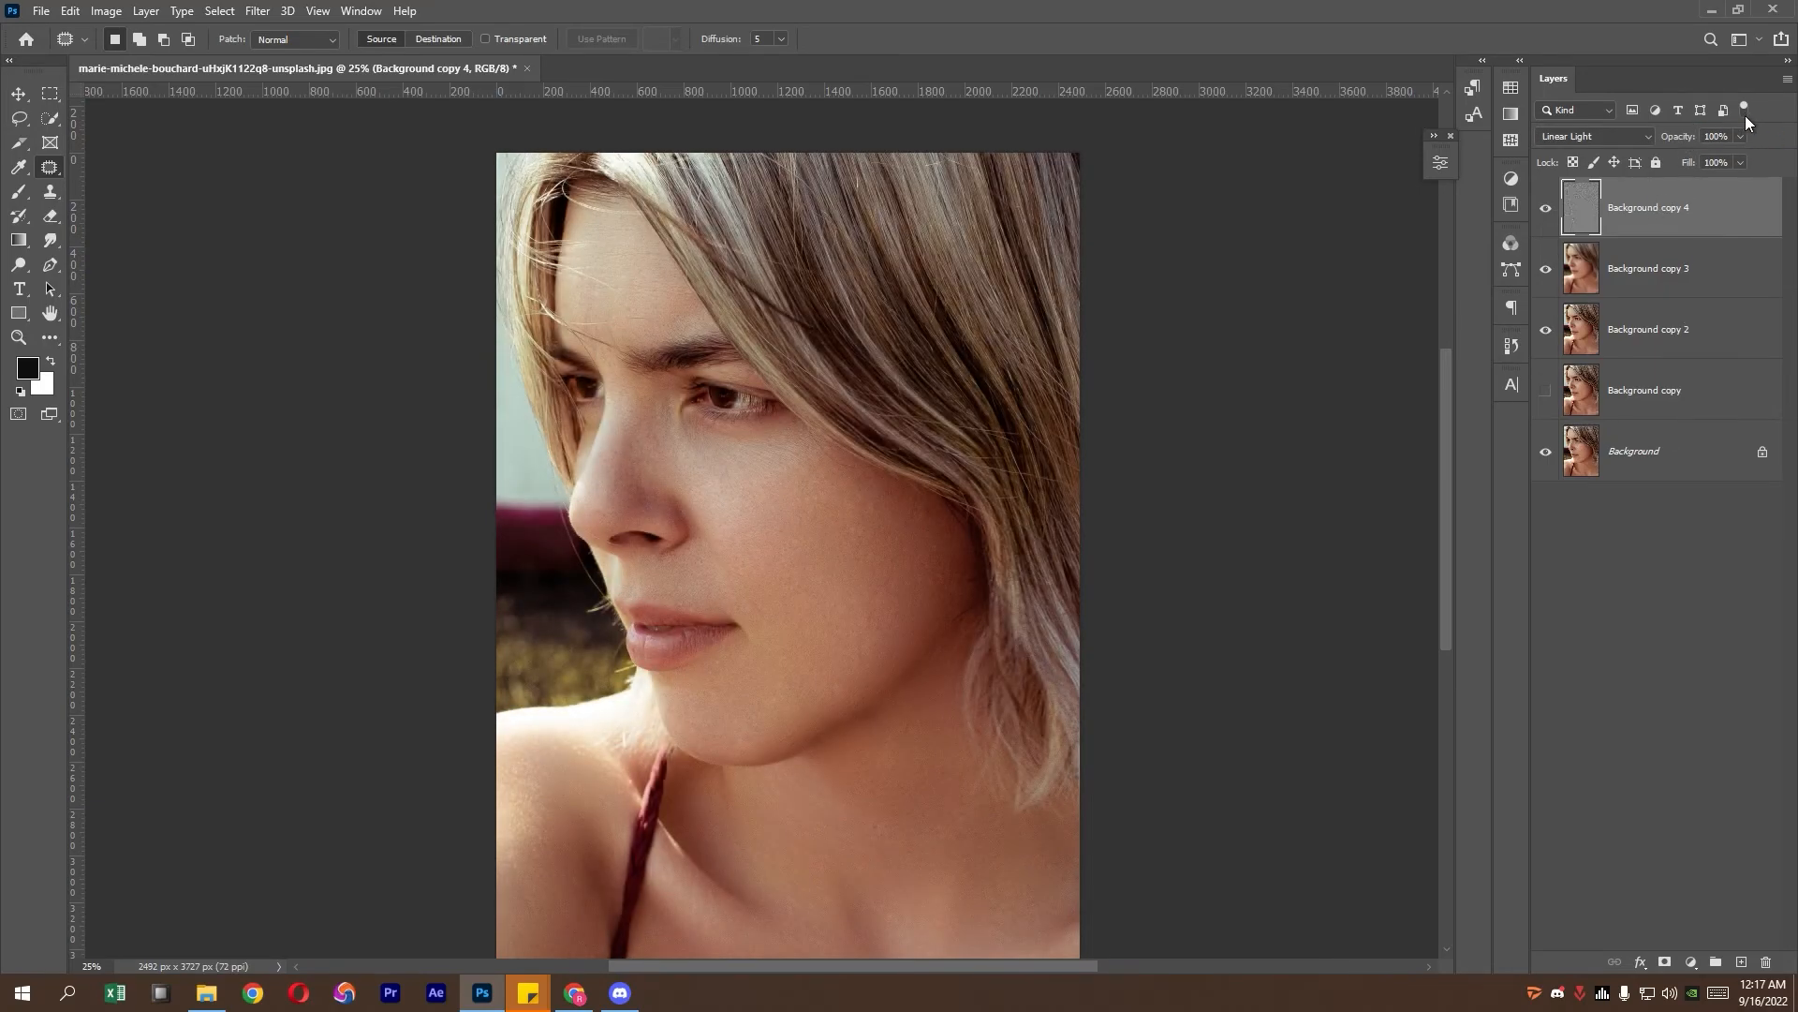
{"action": "left_click", "coordinate": [1705, 155]}
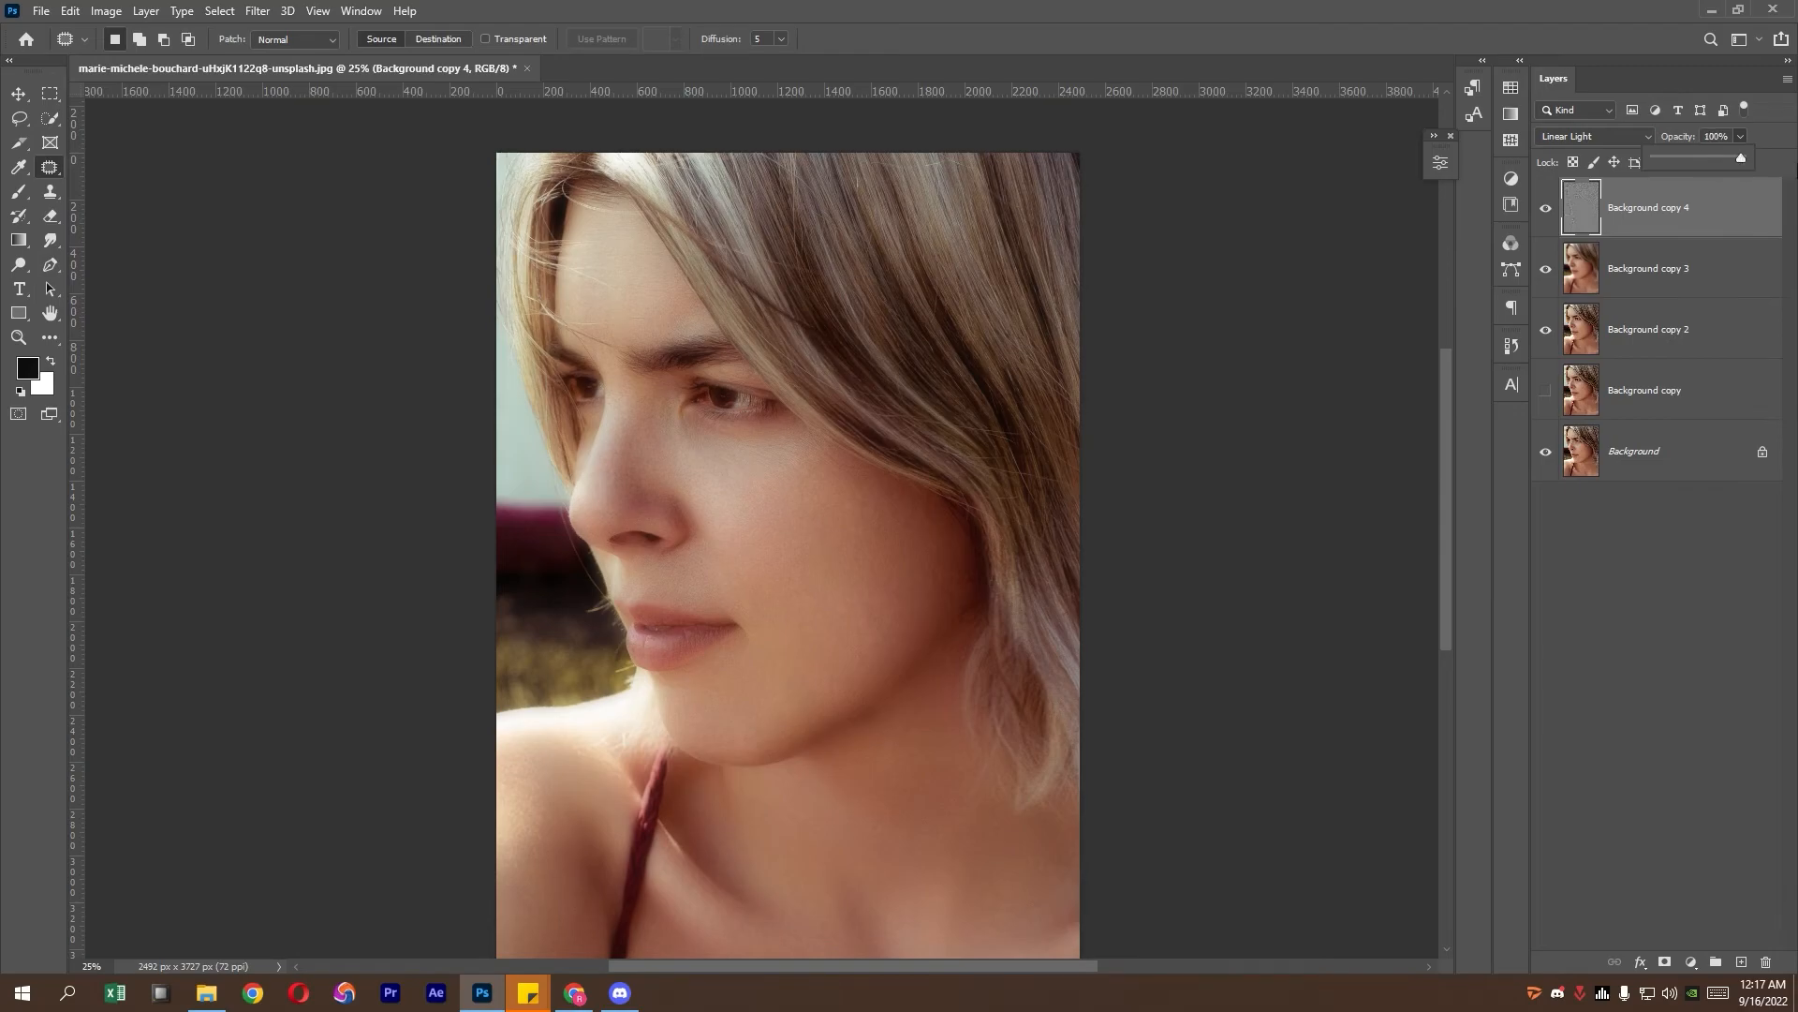
{"action": "left_click", "coordinate": [1722, 206]}
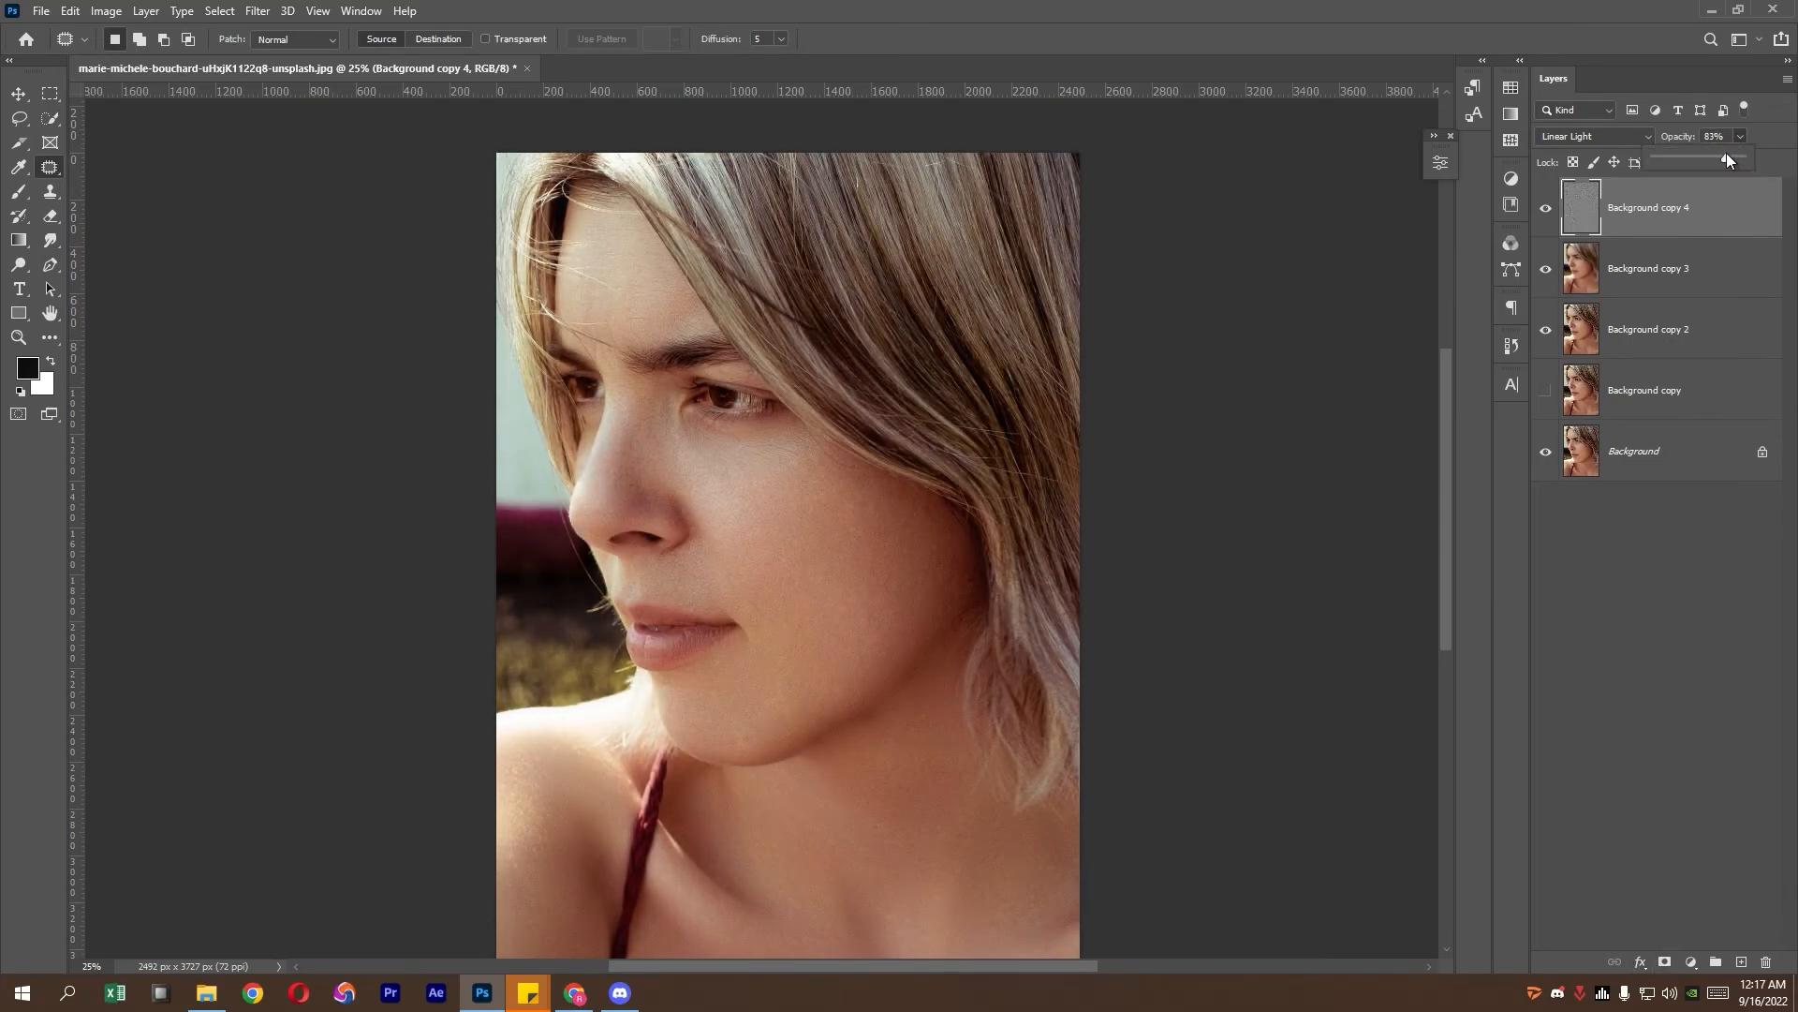
- Set the Background copy 4 layer's opacity to 80% and add a white layer mask to it
{"action": "left_click_drag", "start_coordinate": [1723, 155], "coordinate": [1726, 155]}
{"action": "left_click", "coordinate": [1665, 962]}
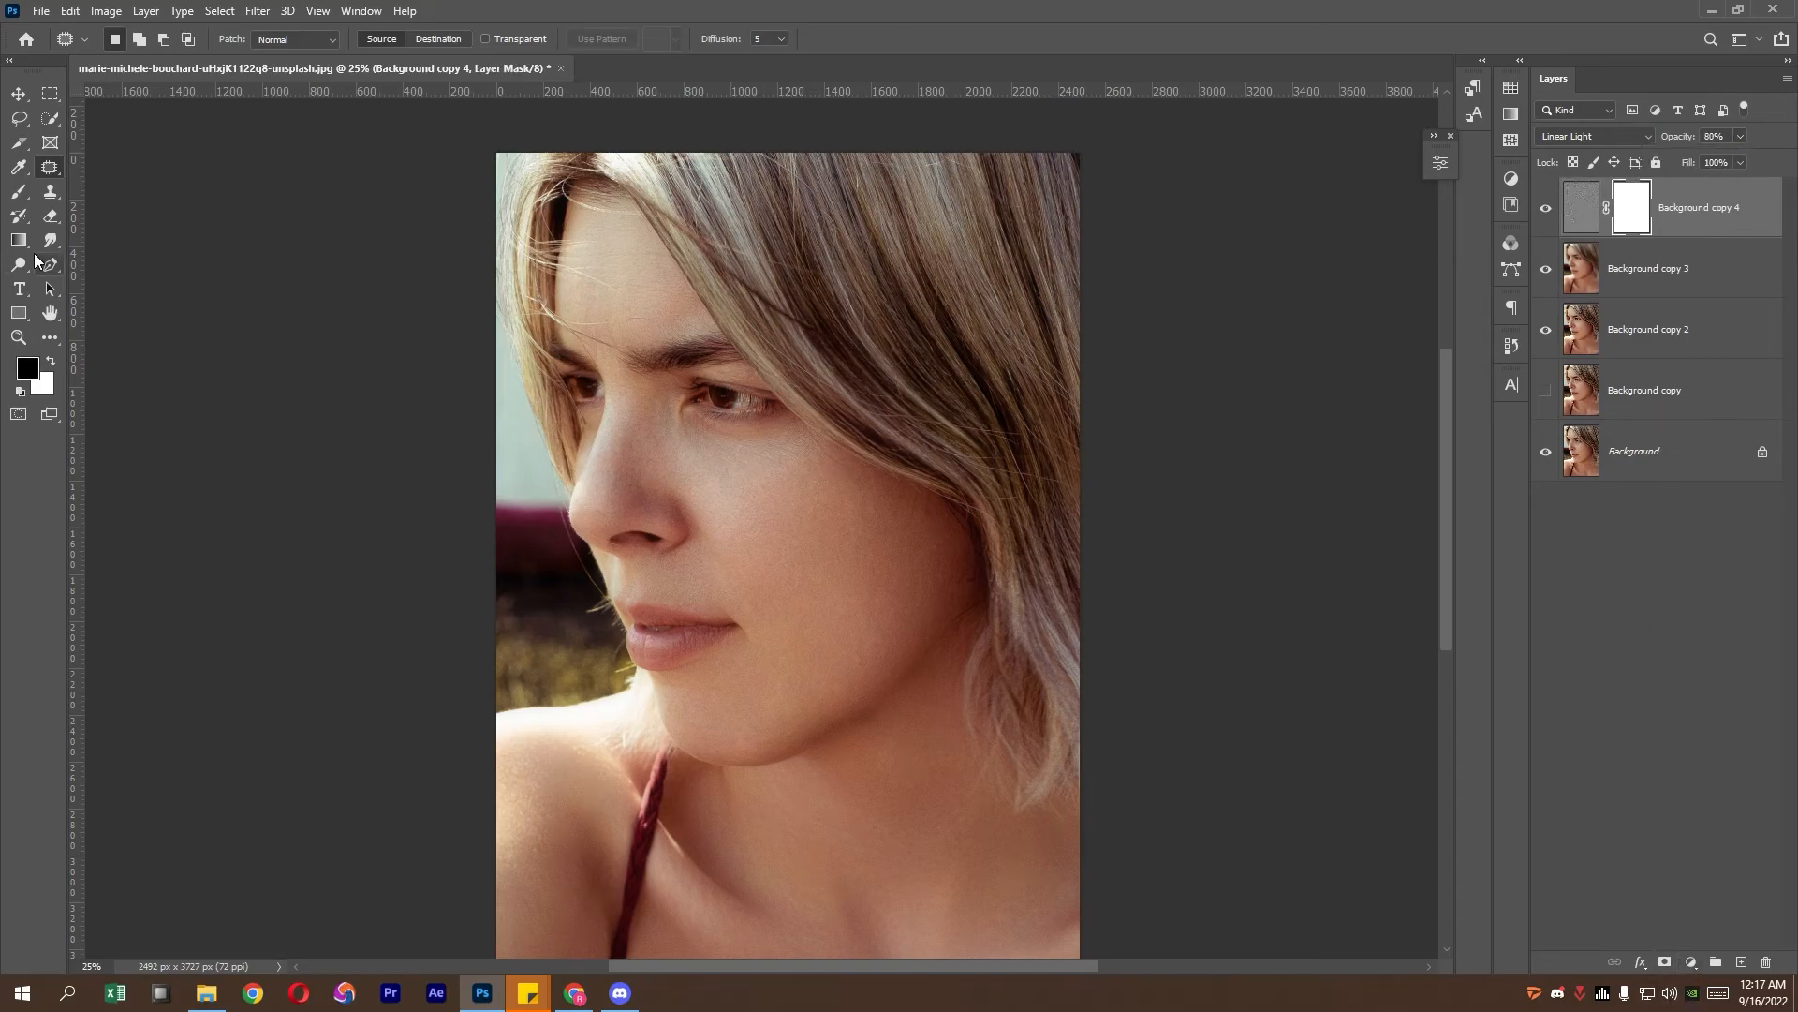
- Set up a soft black brush with 0% hardness, 55% opacity and 54% flow for painting the mask
{"action": "left_click", "coordinate": [19, 191]}
{"action": "left_click", "coordinate": [549, 39]}
{"action": "left_click_drag", "start_coordinate": [537, 65], "coordinate": [391, 65]}
{"action": "left_click", "coordinate": [429, 41]}
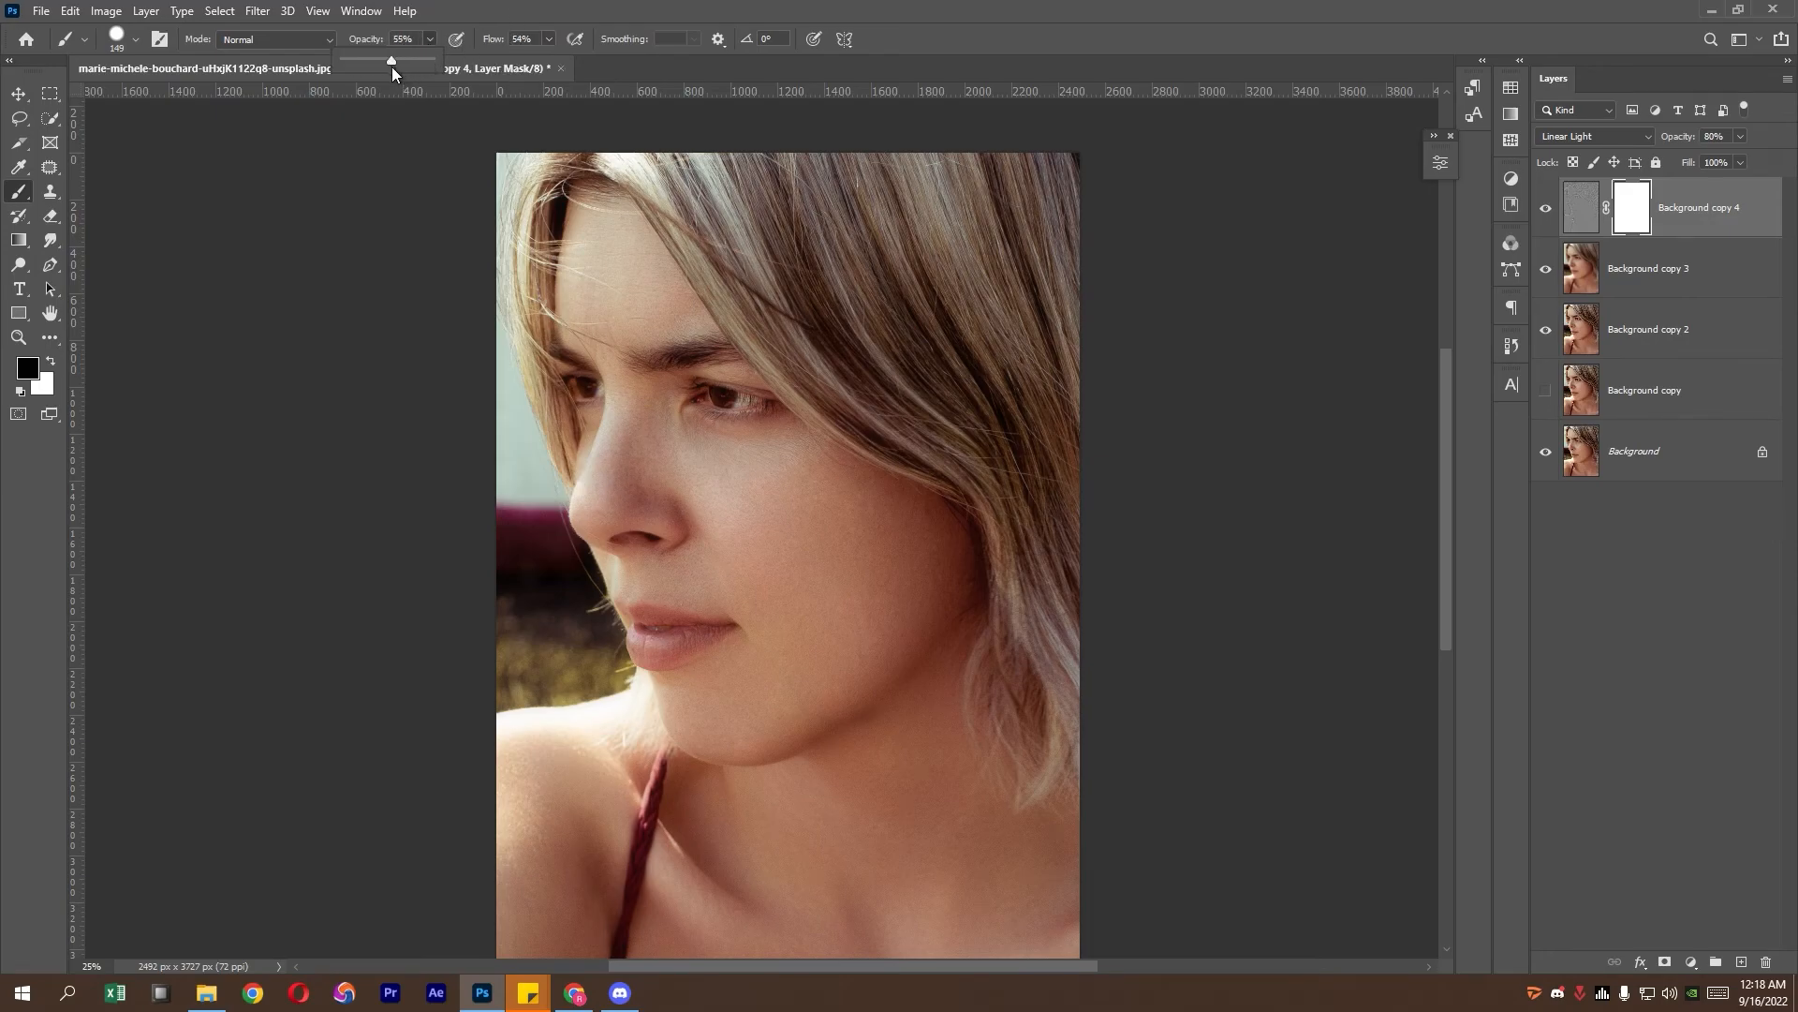
{"action": "scroll", "coordinate": [722, 522], "scroll_direction": "up", "scroll_amount": 1}
{"action": "right_click", "coordinate": [745, 485]}
{"action": "left_click", "coordinate": [941, 531]}
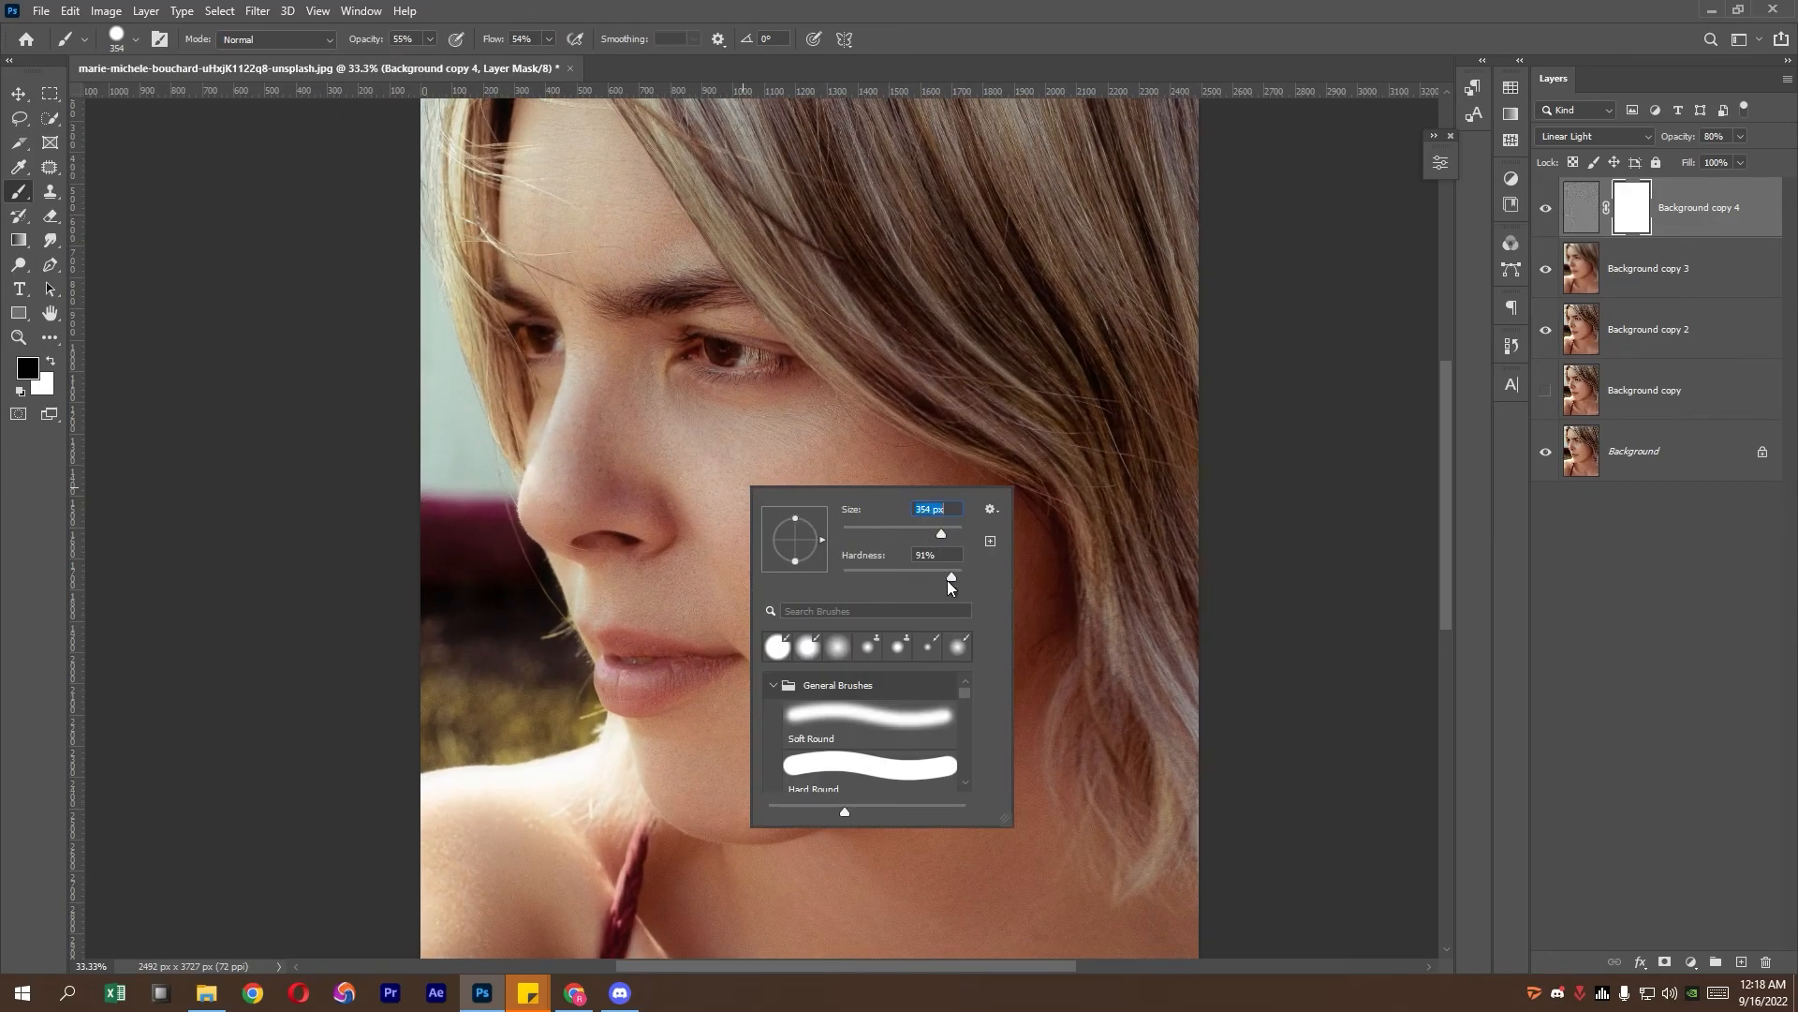
{"action": "left_click_drag", "start_coordinate": [950, 578], "coordinate": [743, 560]}
{"action": "left_click", "coordinate": [1003, 7]}
{"action": "right_click", "coordinate": [886, 510]}
{"action": "left_click_drag", "start_coordinate": [1102, 561], "coordinate": [1100, 560]}
{"action": "left_click", "coordinate": [1004, 5]}
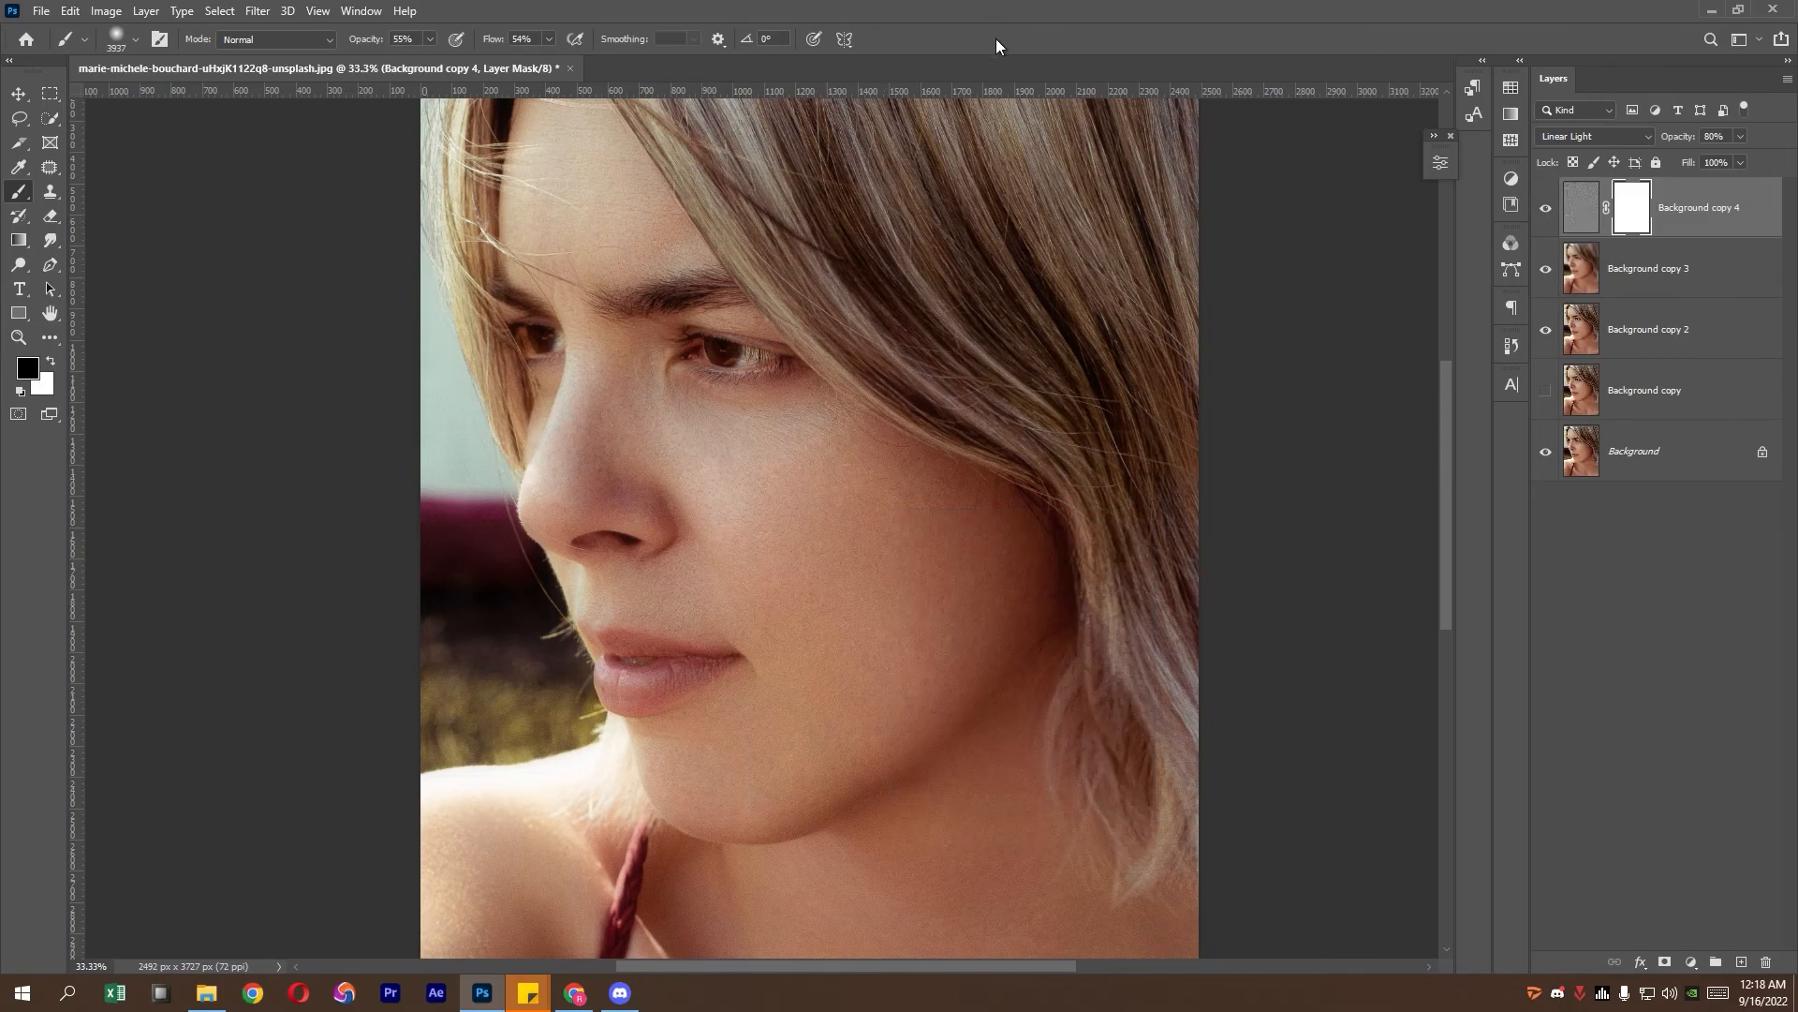
- Reduce the brush to 700 px and paint black on the Background copy 4 mask over the cheek
{"action": "key", "text": "bracketleft"}
{"action": "key", "text": "bracketleft"}
{"action": "key", "text": "bracketleft"}
{"action": "key", "text": "bracketleft"}
{"action": "key", "text": "bracketleft"}
{"action": "key", "text": "bracketleft"}
{"action": "key", "text": "bracketleft"}
{"action": "key", "text": "bracketleft"}
{"action": "key", "text": "bracketleft"}
{"action": "key", "text": "bracketleft"}
{"action": "key", "text": "bracketleft"}
{"action": "key", "text": "bracketleft"}
{"action": "key", "text": "bracketleft"}
{"action": "key", "text": "bracketleft"}
{"action": "key", "text": "bracketleft"}
{"action": "key", "text": "bracketleft"}
{"action": "key", "text": "bracketleft"}
{"action": "key", "text": "bracketleft"}
{"action": "key", "text": "bracketleft"}
{"action": "key", "text": "bracketleft"}
{"action": "key", "text": "bracketleft"}
{"action": "key", "text": "bracketleft"}
{"action": "key", "text": "bracketleft"}
{"action": "key", "text": "bracketleft"}
{"action": "key", "text": "bracketleft"}
{"action": "key", "text": "bracketleft"}
{"action": "key", "text": "bracketleft"}
{"action": "key", "text": "bracketleft"}
{"action": "key", "text": "x"}
{"action": "key", "text": "x"}
{"action": "key", "text": "x"}
{"action": "key", "text": "x"}
{"action": "key", "text": "x"}
{"action": "key", "text": "x"}
- Paint the Background copy 4 mask around the nose with a 300 px brush, undoing unwanted strokes
{"action": "left_click", "coordinate": [594, 475], "text": "ctrl"}
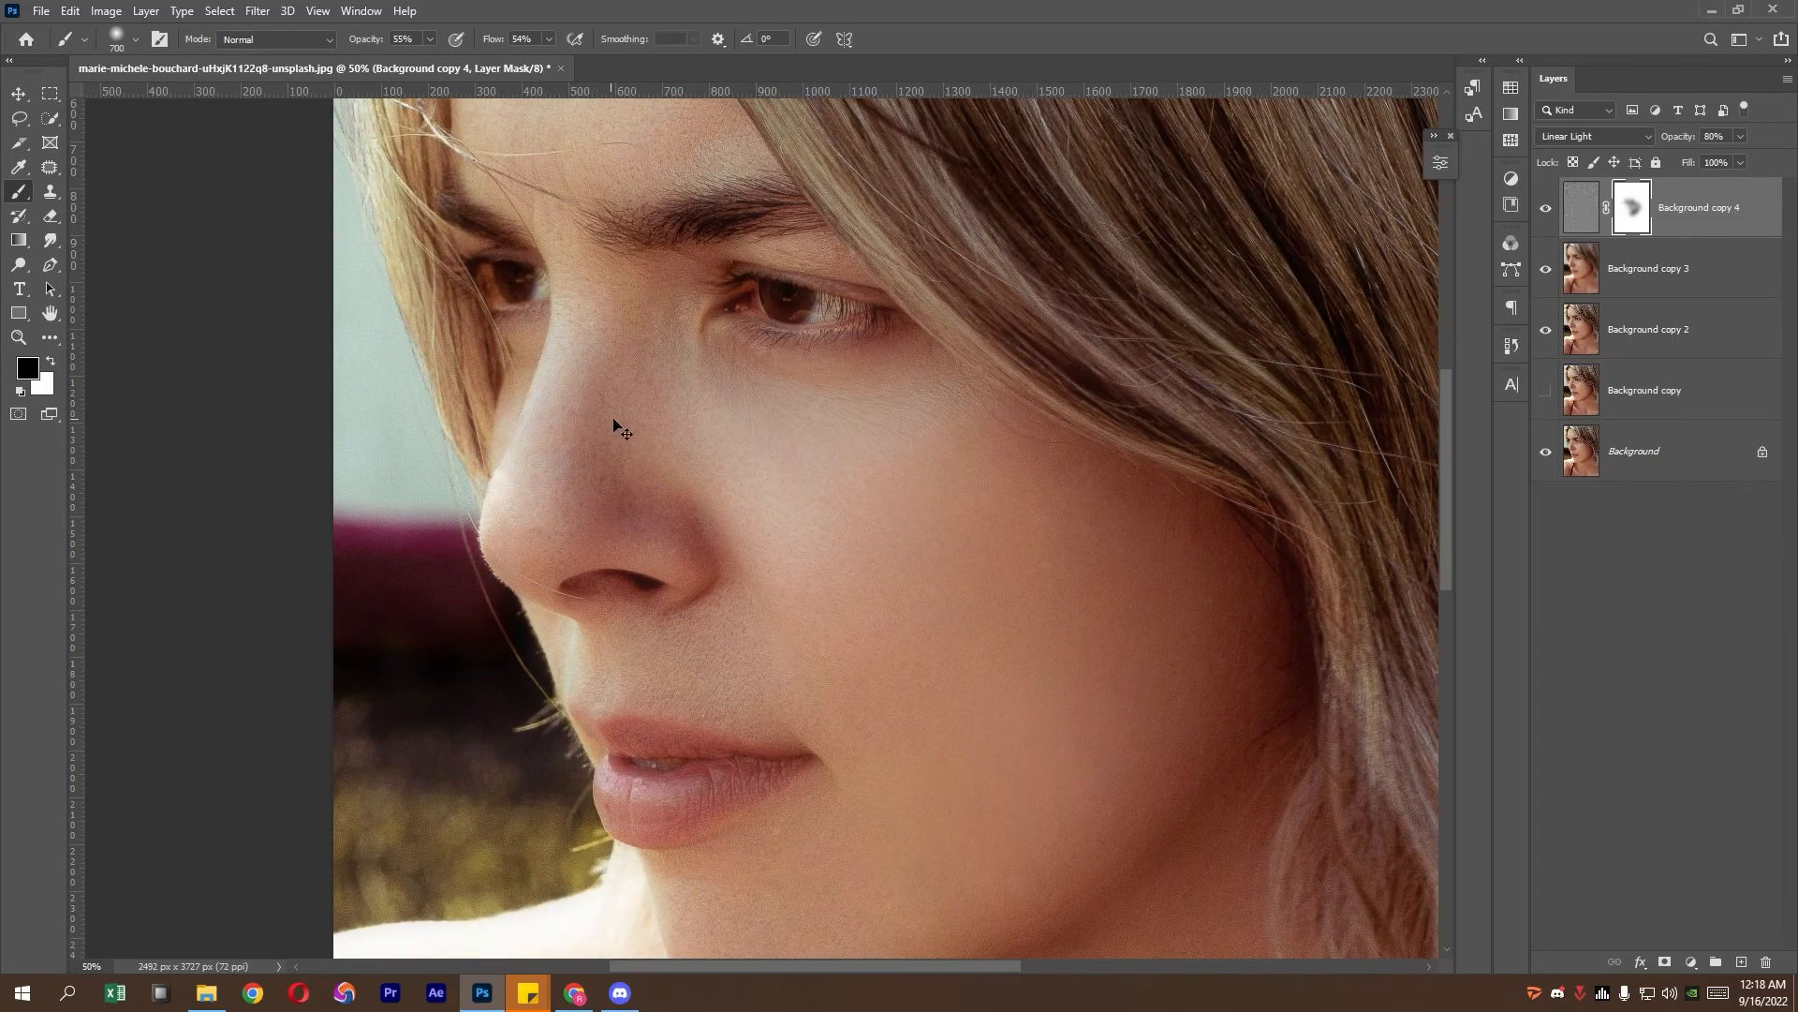
{"action": "key", "text": "bracketleft"}
{"action": "key", "text": "bracketleft"}
{"action": "key", "text": "bracketleft"}
{"action": "key", "text": "bracketleft"}
{"action": "mouse_move", "coordinate": [560, 494]}
{"action": "left_mouse_down"}
{"action": "mouse_move", "coordinate": [587, 452]}
{"action": "mouse_move", "coordinate": [635, 506]}
{"action": "mouse_move", "coordinate": [545, 578]}
{"action": "left_mouse_up"}
{"action": "key", "text": "ctrl+z"}
{"action": "key", "text": "ctrl+z"}
{"action": "scroll", "coordinate": [859, 690], "scroll_direction": "down", "scroll_amount": 3}
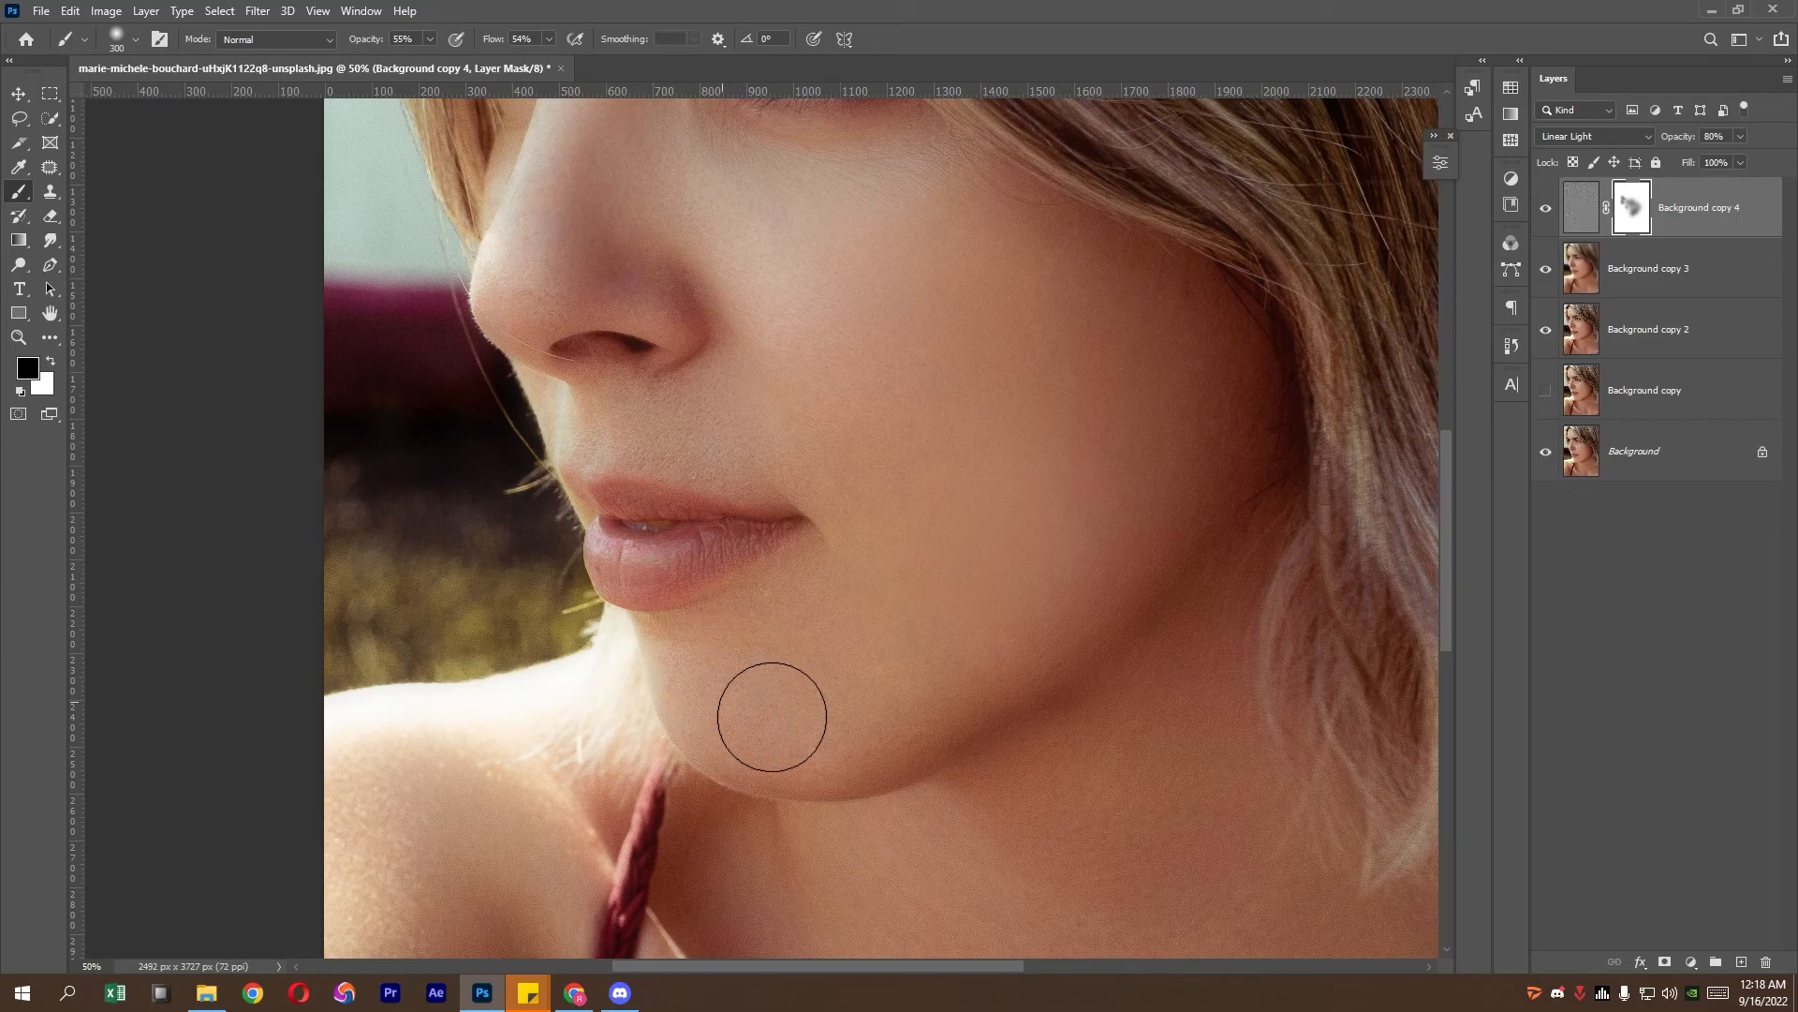
- Enlarge the brush to 511 px, paint the mask over the lower face, and compare with the mask disabled
{"action": "right_click", "coordinate": [976, 628]}
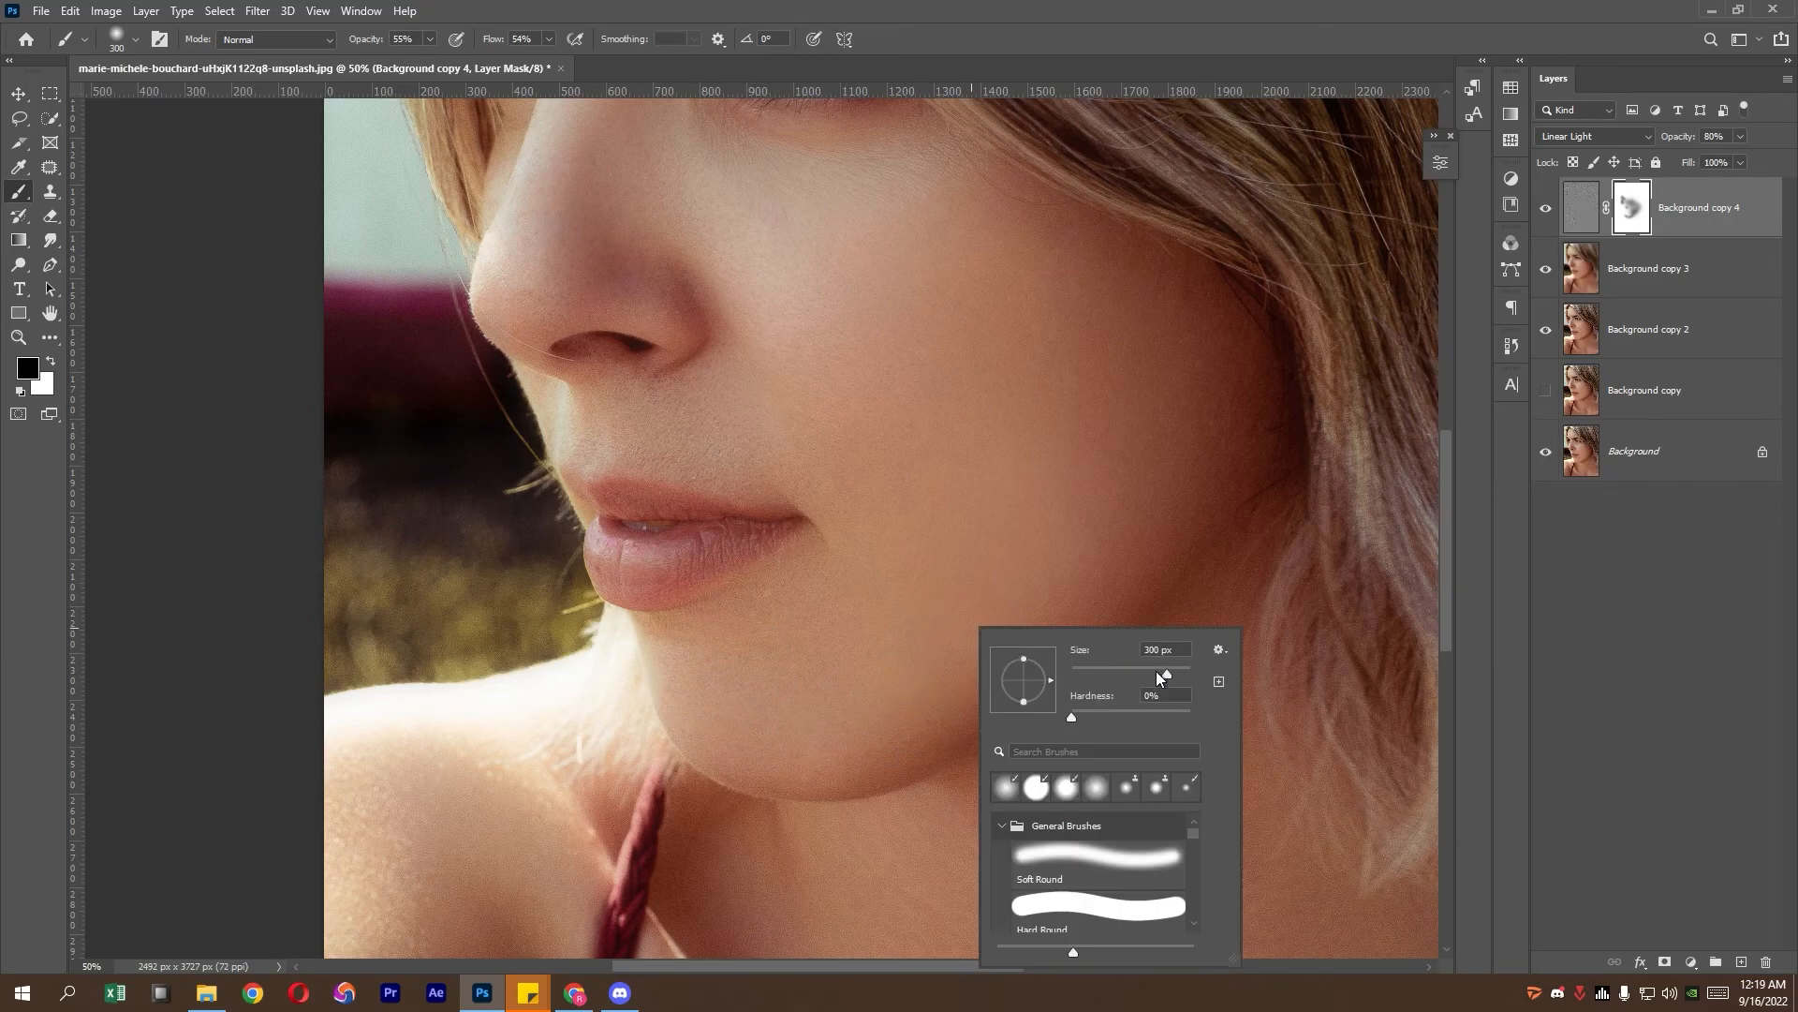
{"action": "left_click", "coordinate": [716, 569]}
{"action": "left_click_drag", "start_coordinate": [956, 576], "coordinate": [885, 578]}
{"action": "left_click_drag", "start_coordinate": [1153, 428], "coordinate": [1162, 428]}
{"action": "left_click", "coordinate": [1632, 207], "text": "shift"}
{"action": "left_click", "coordinate": [1632, 207], "text": "shift"}
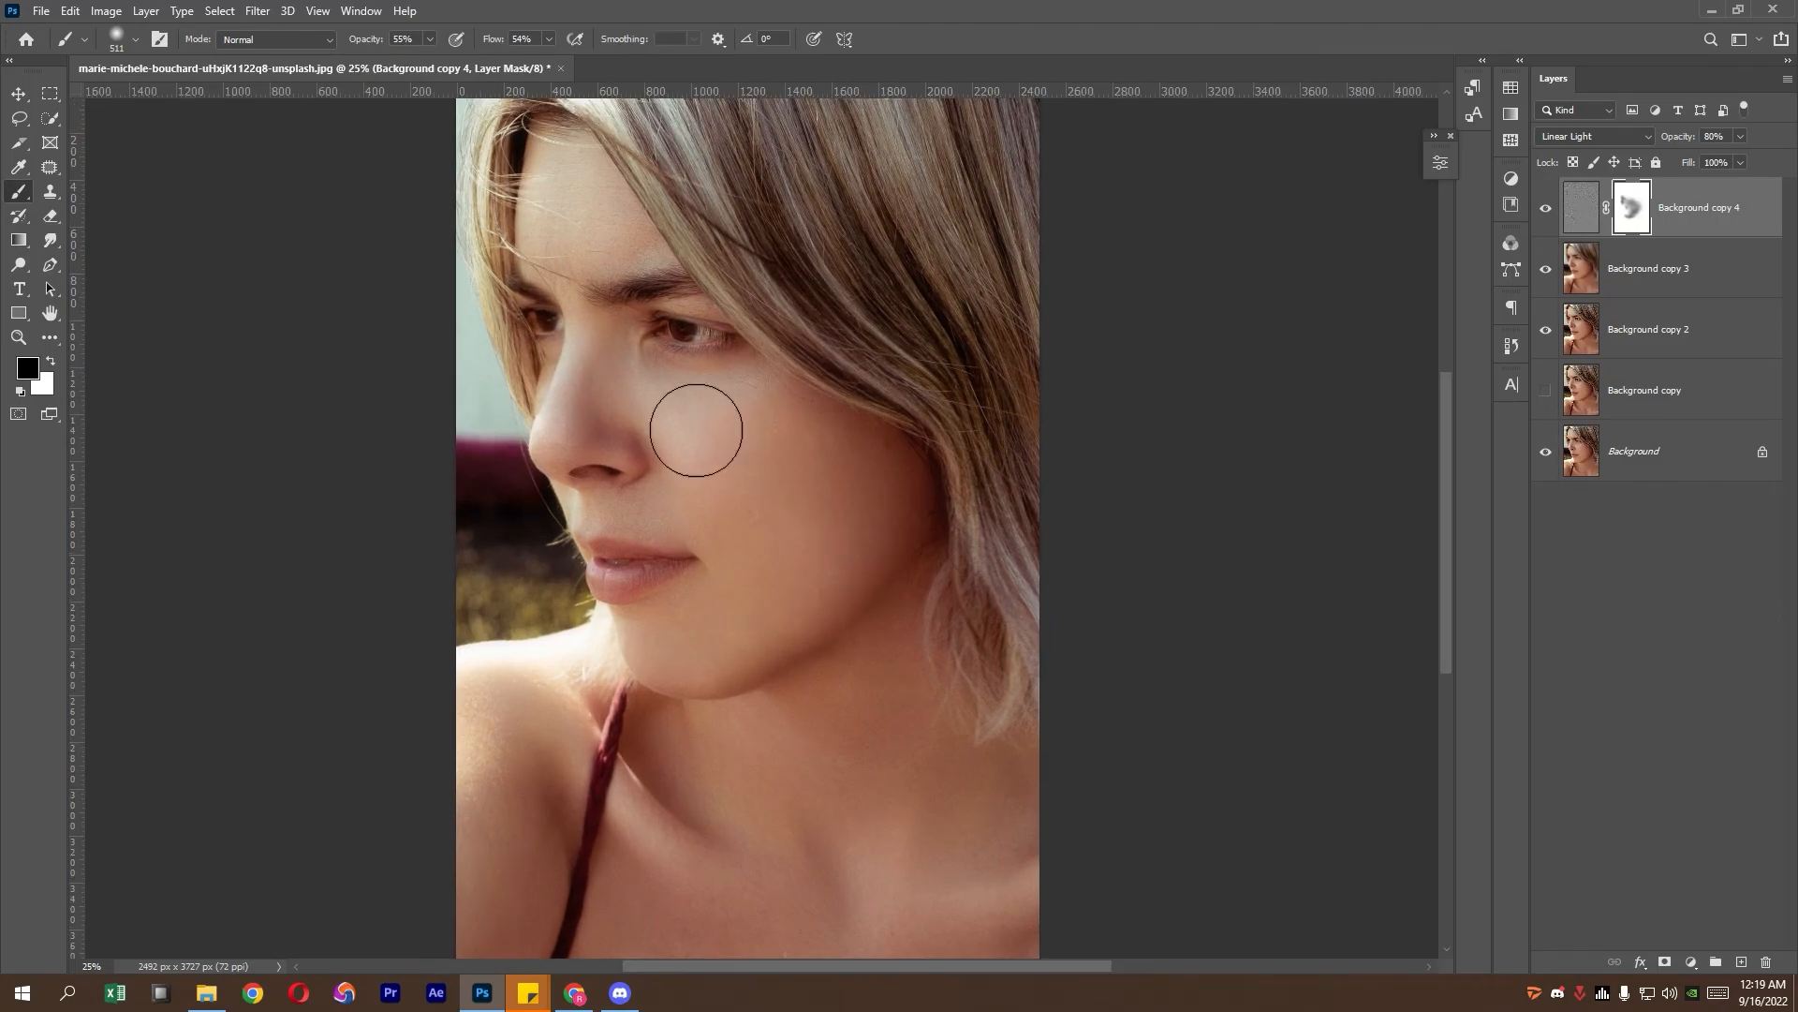
- Paint black on the Background copy 4 mask over the forehead and the area between the eyes
{"action": "left_click", "coordinate": [614, 347]}
{"action": "left_click", "coordinate": [614, 348]}
{"action": "scroll", "coordinate": [531, 341], "scroll_direction": "up", "scroll_amount": 2}
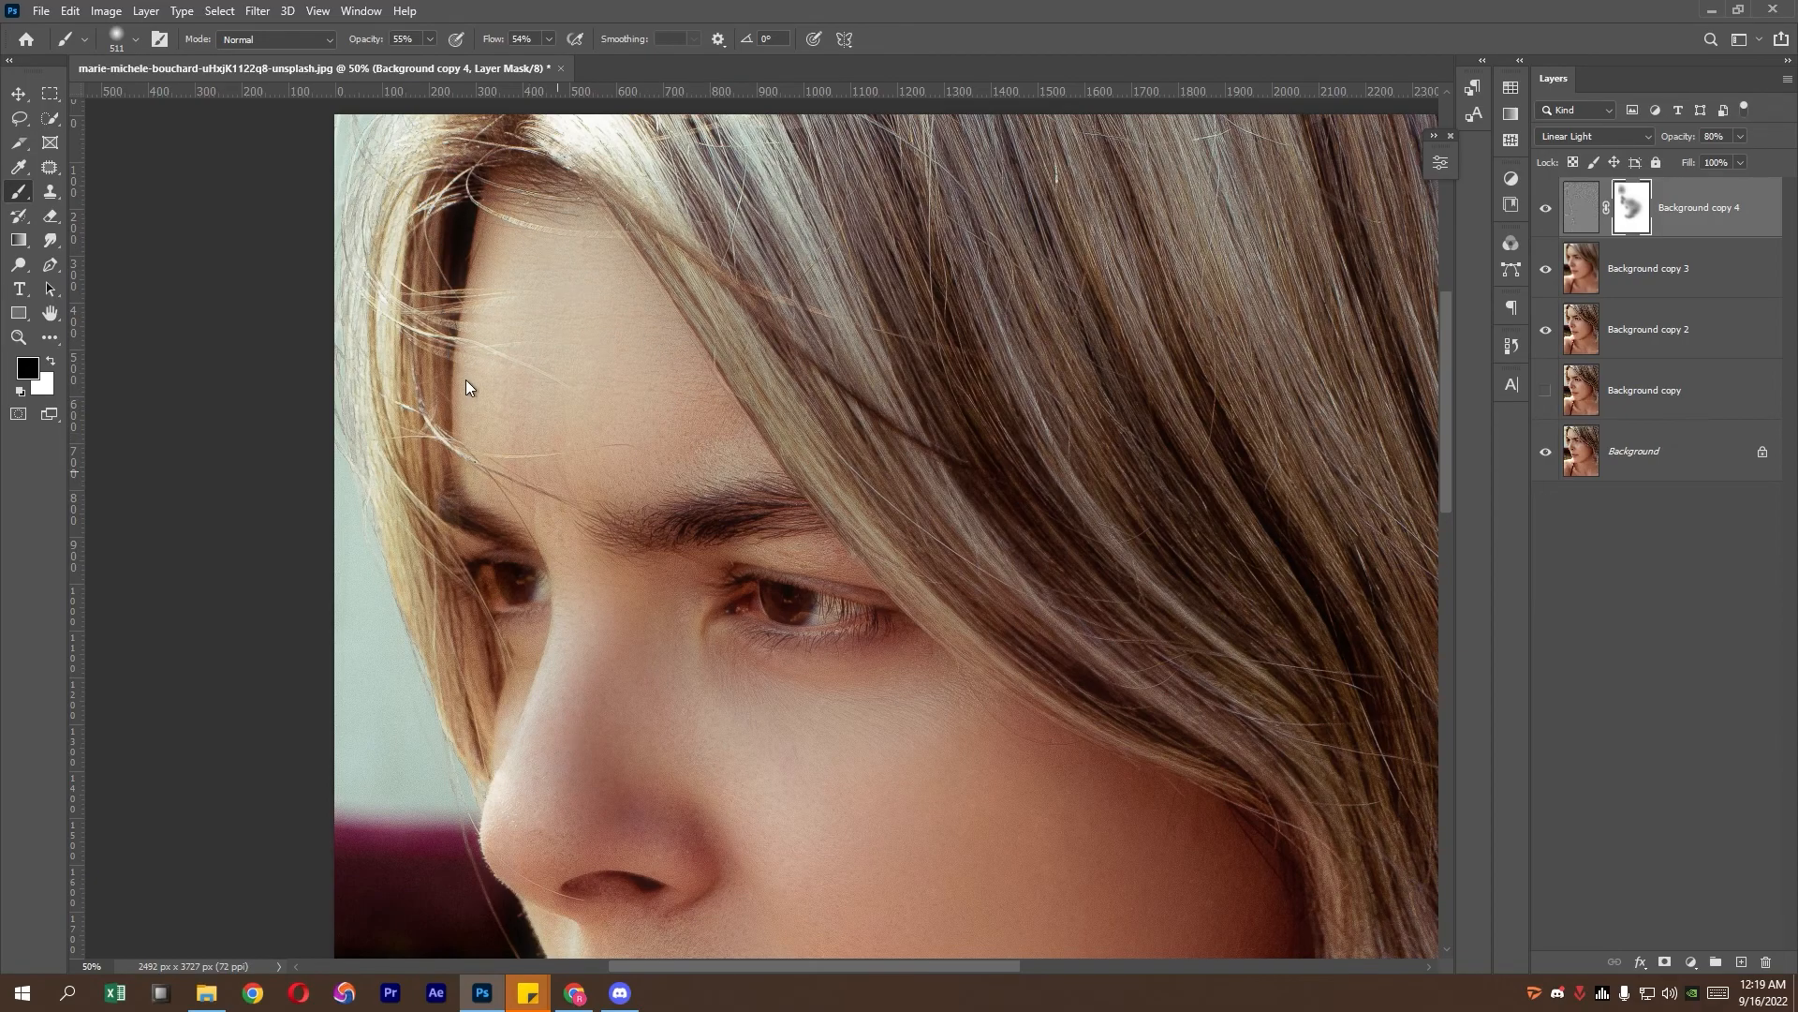
- Examine the smoothed skin up close and compare it with the Background copy 4 mask and layer switched off
{"action": "scroll", "coordinate": [594, 353], "scroll_direction": "down", "scroll_amount": 5}
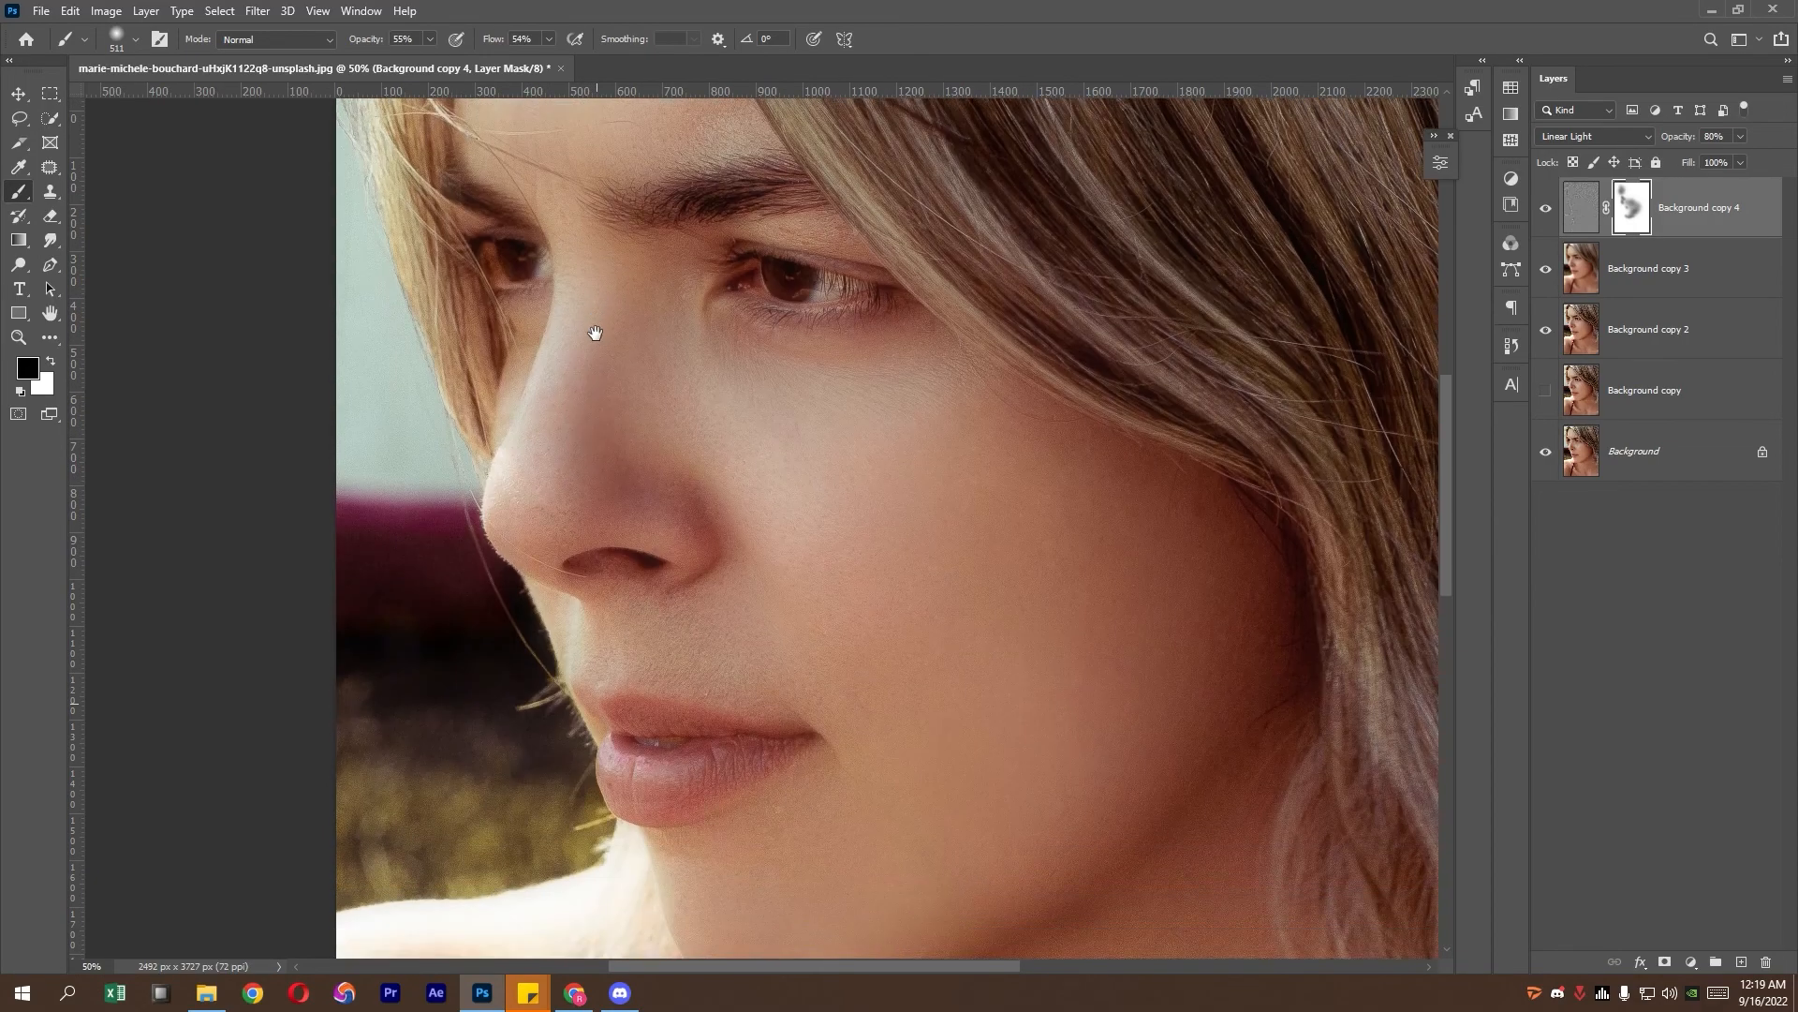
{"action": "scroll", "coordinate": [710, 510], "scroll_direction": "down", "scroll_amount": 3, "text": "alt"}
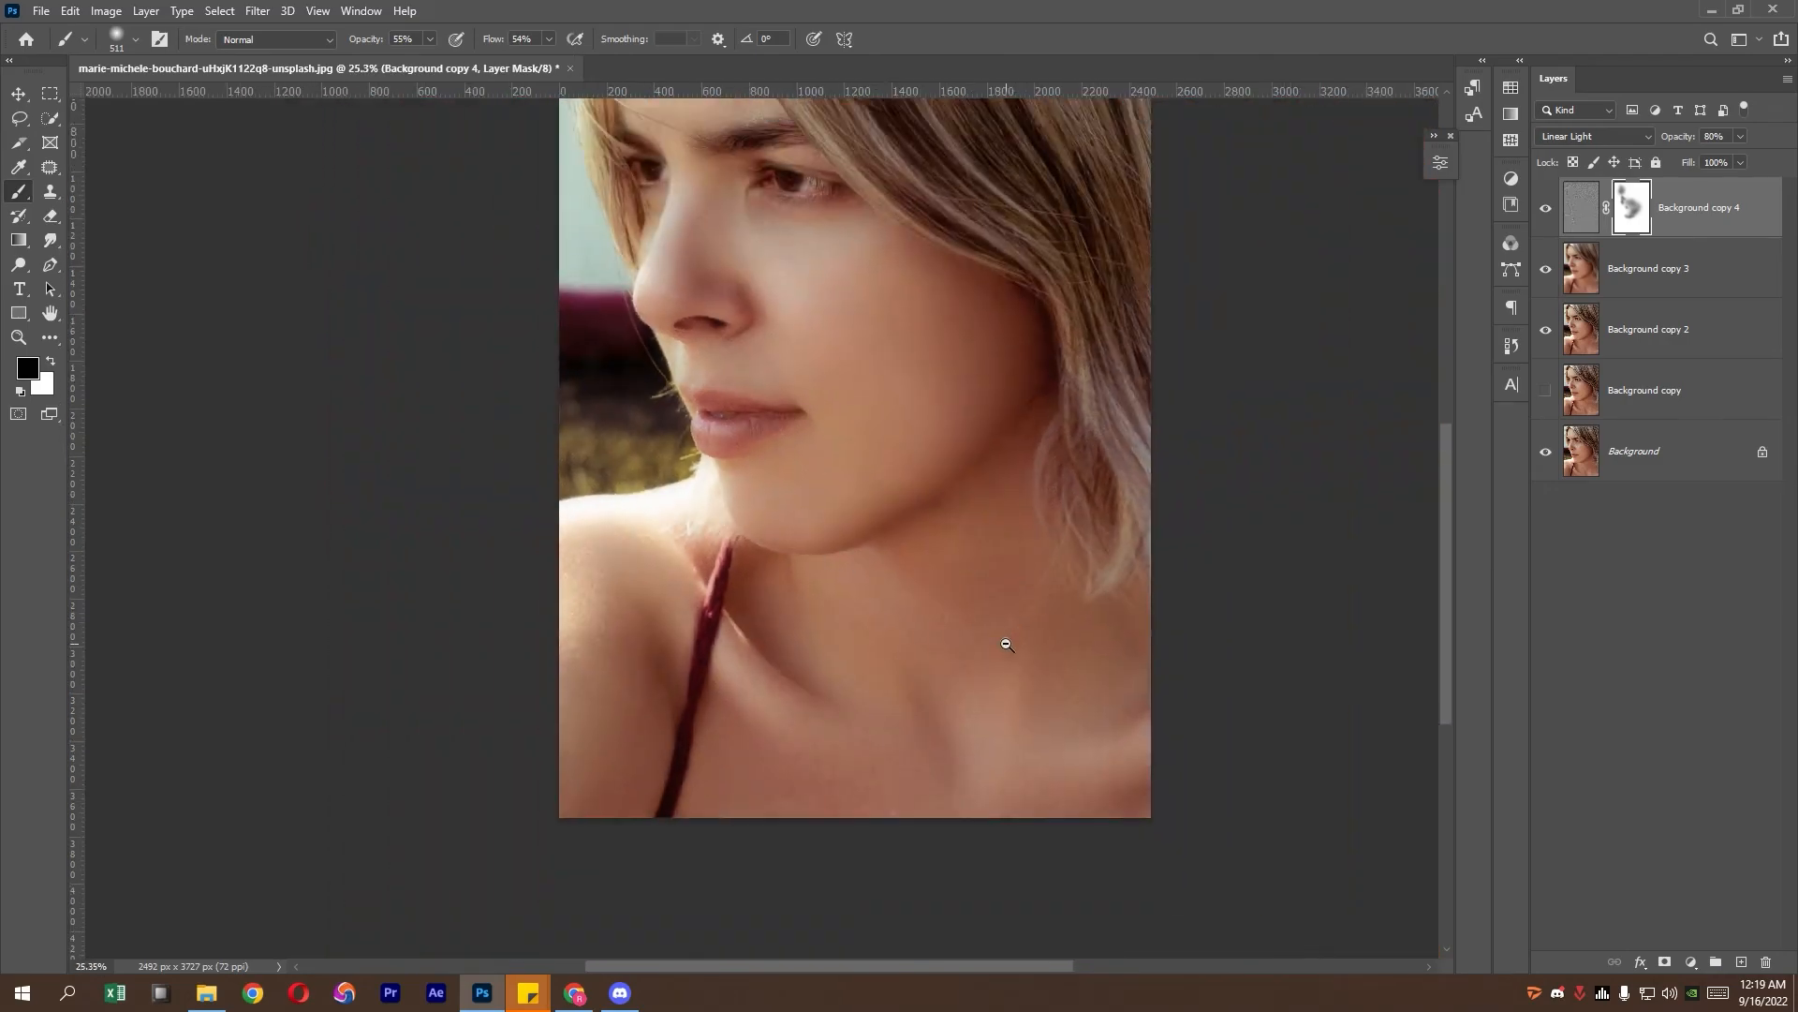
{"action": "scroll", "coordinate": [999, 634], "scroll_direction": "right", "scroll_amount": 3}
{"action": "scroll", "coordinate": [899, 622], "scroll_direction": "up", "scroll_amount": 4}
{"action": "left_click", "coordinate": [1648, 197], "text": "shift"}
{"action": "left_click", "coordinate": [1634, 206], "text": "shift"}
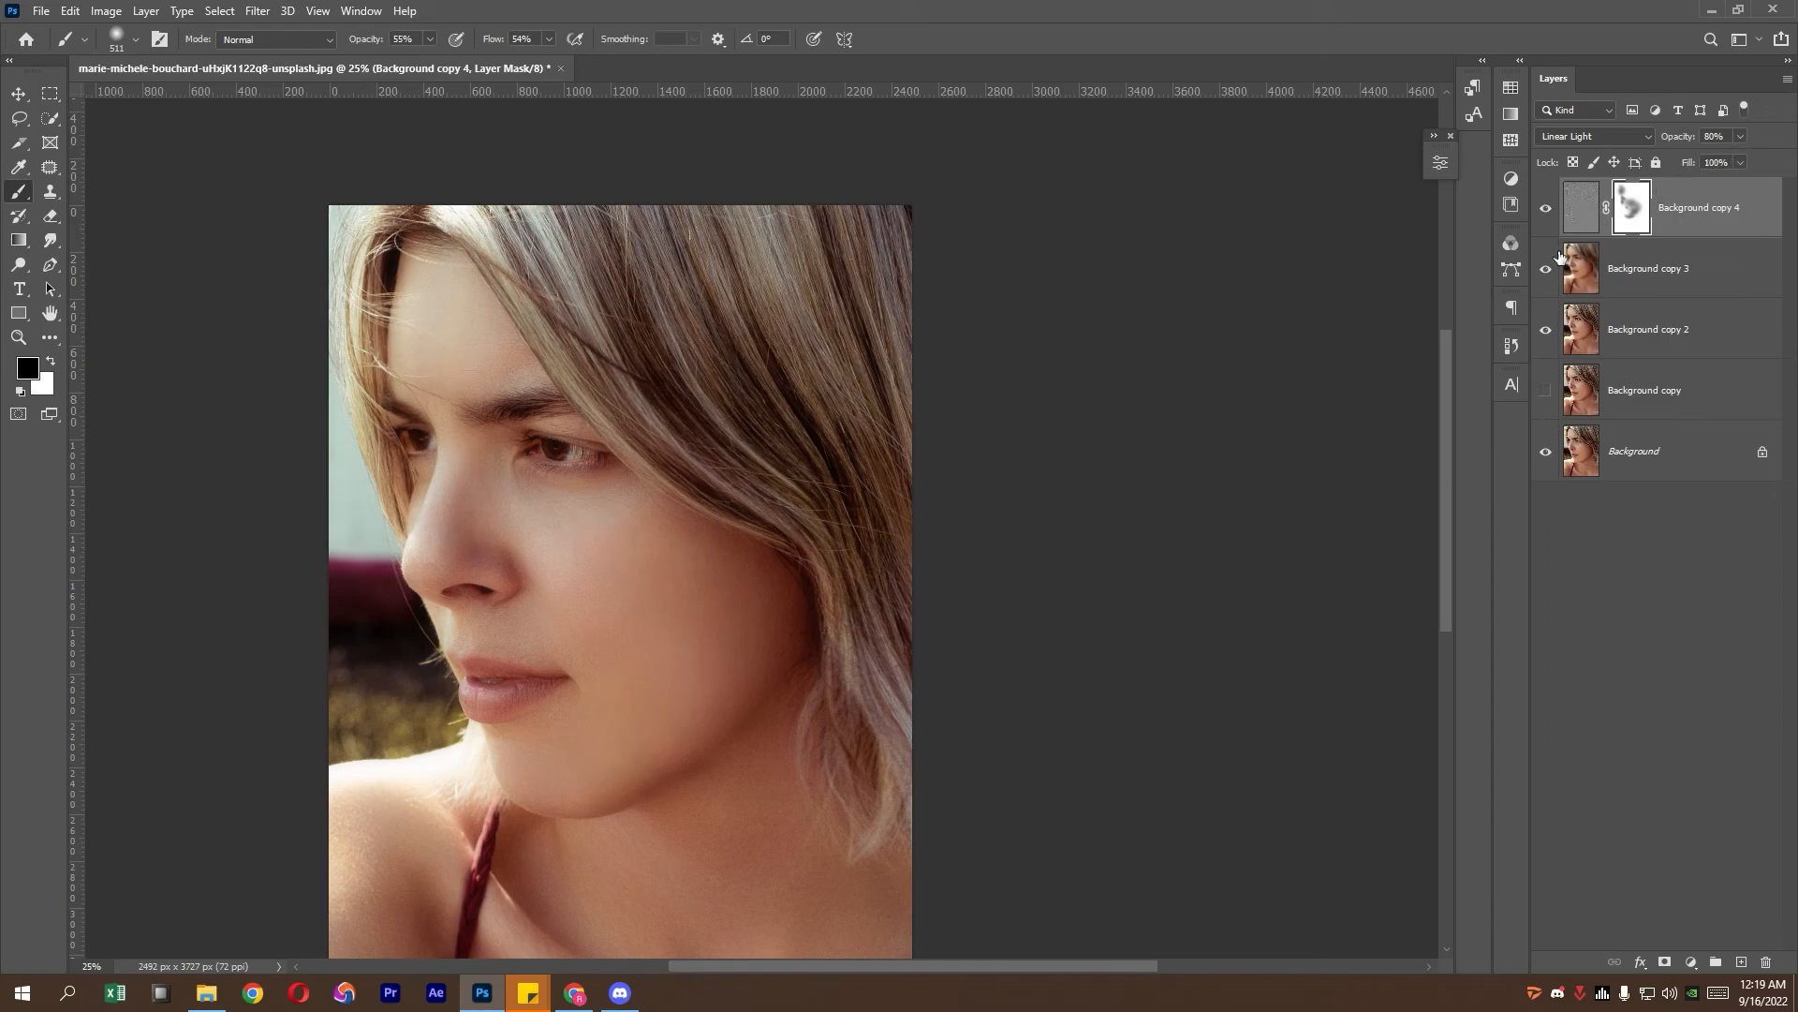
{"action": "left_click", "coordinate": [1547, 208]}
{"action": "left_click", "coordinate": [1547, 208]}
- Compare the portrait with and without Background copy 3, and add a white layer mask to that layer
{"action": "left_click", "coordinate": [1601, 270]}
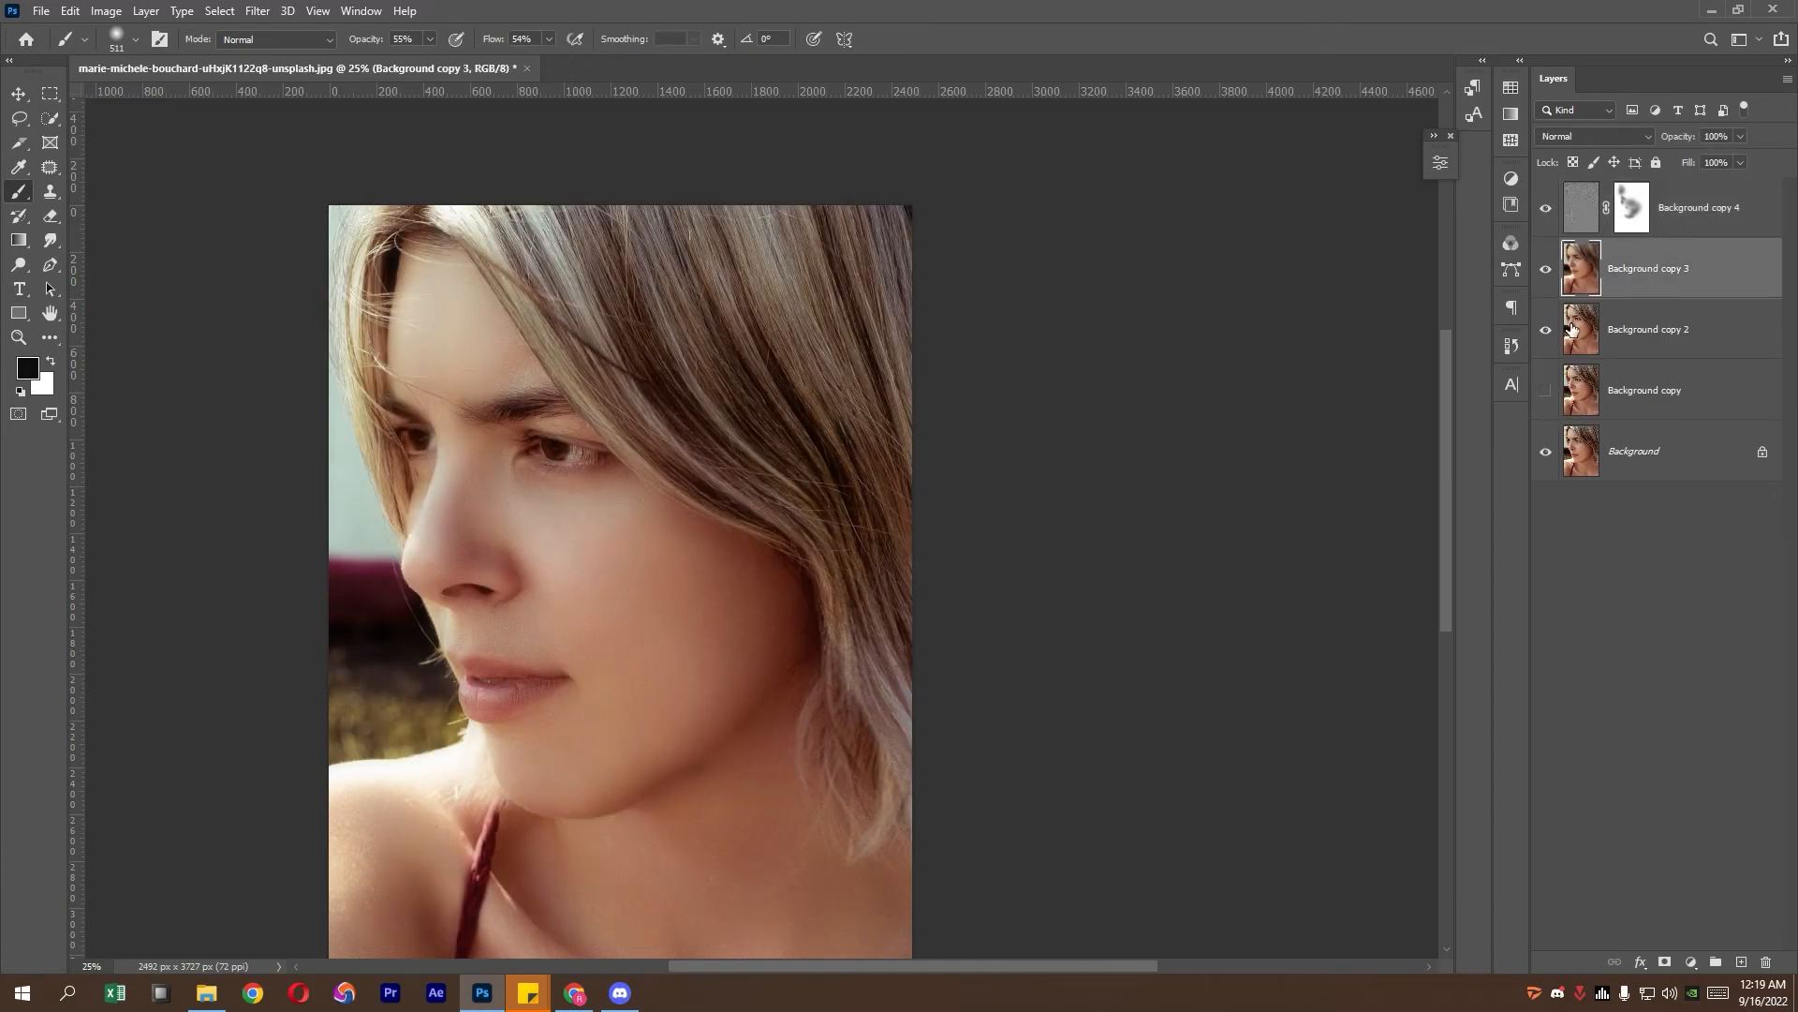
{"action": "left_click", "coordinate": [1547, 270]}
{"action": "left_click", "coordinate": [1547, 270]}
{"action": "left_click", "coordinate": [1550, 275]}
{"action": "left_click", "coordinate": [1550, 275]}
{"action": "left_click", "coordinate": [1665, 962]}
- Paint the Background copy 3 mask over both eyes with a soft black brush at 12% opacity and 174 px
{"action": "left_click", "coordinate": [407, 528], "text": "ctrl"}
{"action": "left_click", "coordinate": [407, 527], "text": "ctrl"}
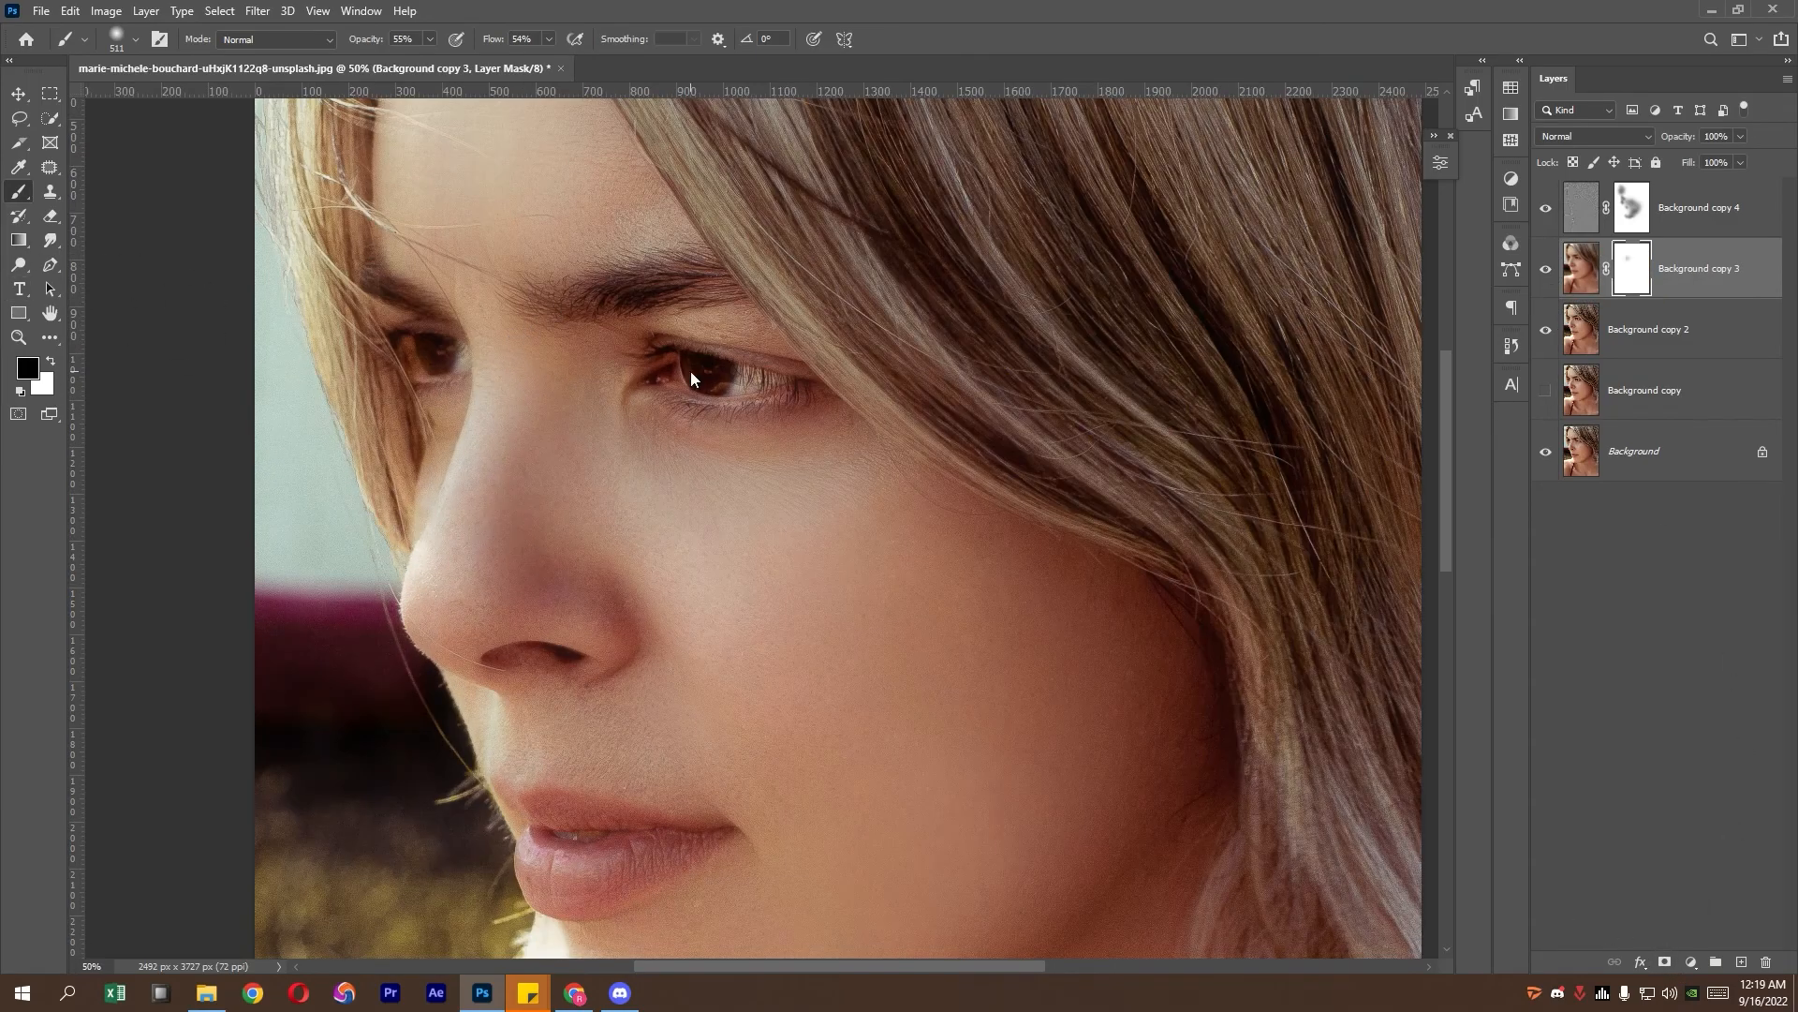
{"action": "left_click_drag", "start_coordinate": [371, 44], "coordinate": [328, 53]}
{"action": "right_click", "coordinate": [785, 386]}
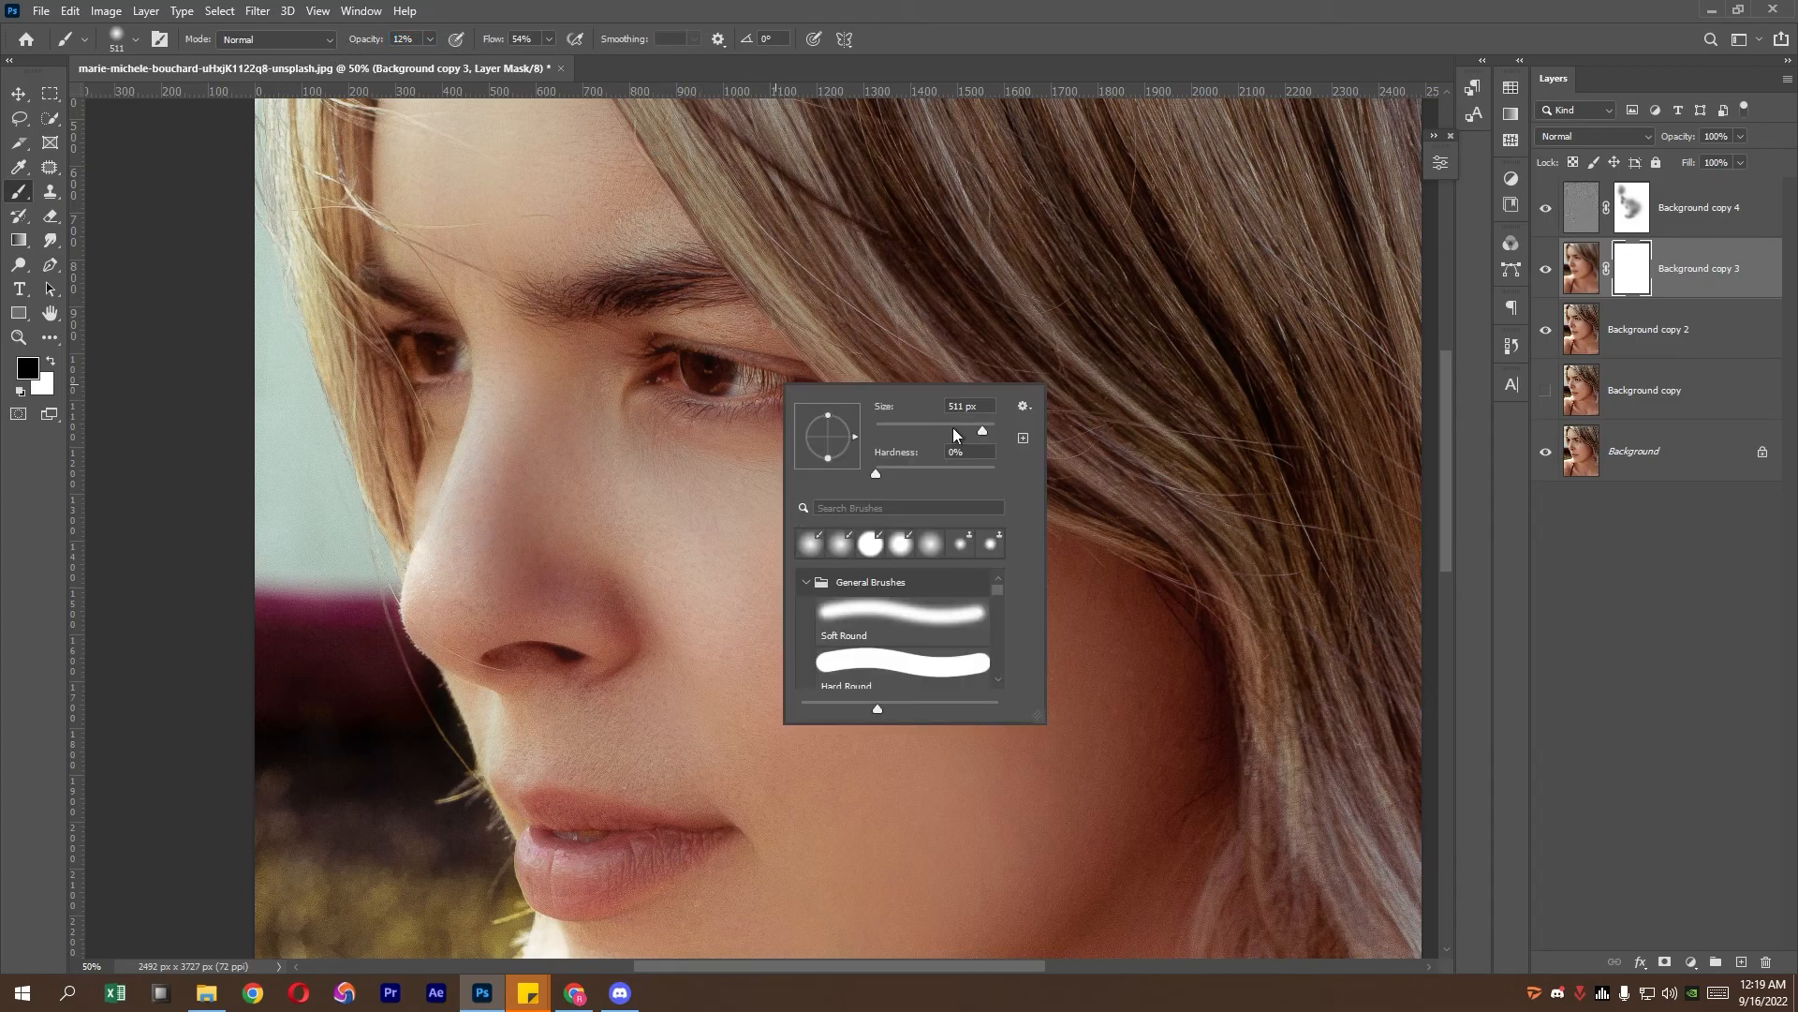
{"action": "left_click_drag", "start_coordinate": [959, 431], "coordinate": [957, 431]}
{"action": "mouse_move", "coordinate": [666, 356]}
{"action": "left_mouse_down"}
{"action": "mouse_move", "coordinate": [727, 372]}
{"action": "mouse_move", "coordinate": [685, 389]}
{"action": "mouse_move", "coordinate": [789, 385]}
{"action": "mouse_move", "coordinate": [593, 302]}
{"action": "mouse_move", "coordinate": [739, 291]}
{"action": "mouse_move", "coordinate": [580, 291]}
{"action": "mouse_move", "coordinate": [723, 273]}
{"action": "mouse_move", "coordinate": [418, 315]}
{"action": "left_mouse_up"}
- Paint the Background copy 3 mask over the lips and compare the image with the mask disabled
{"action": "scroll", "coordinate": [494, 418], "scroll_direction": "down", "scroll_amount": 2}
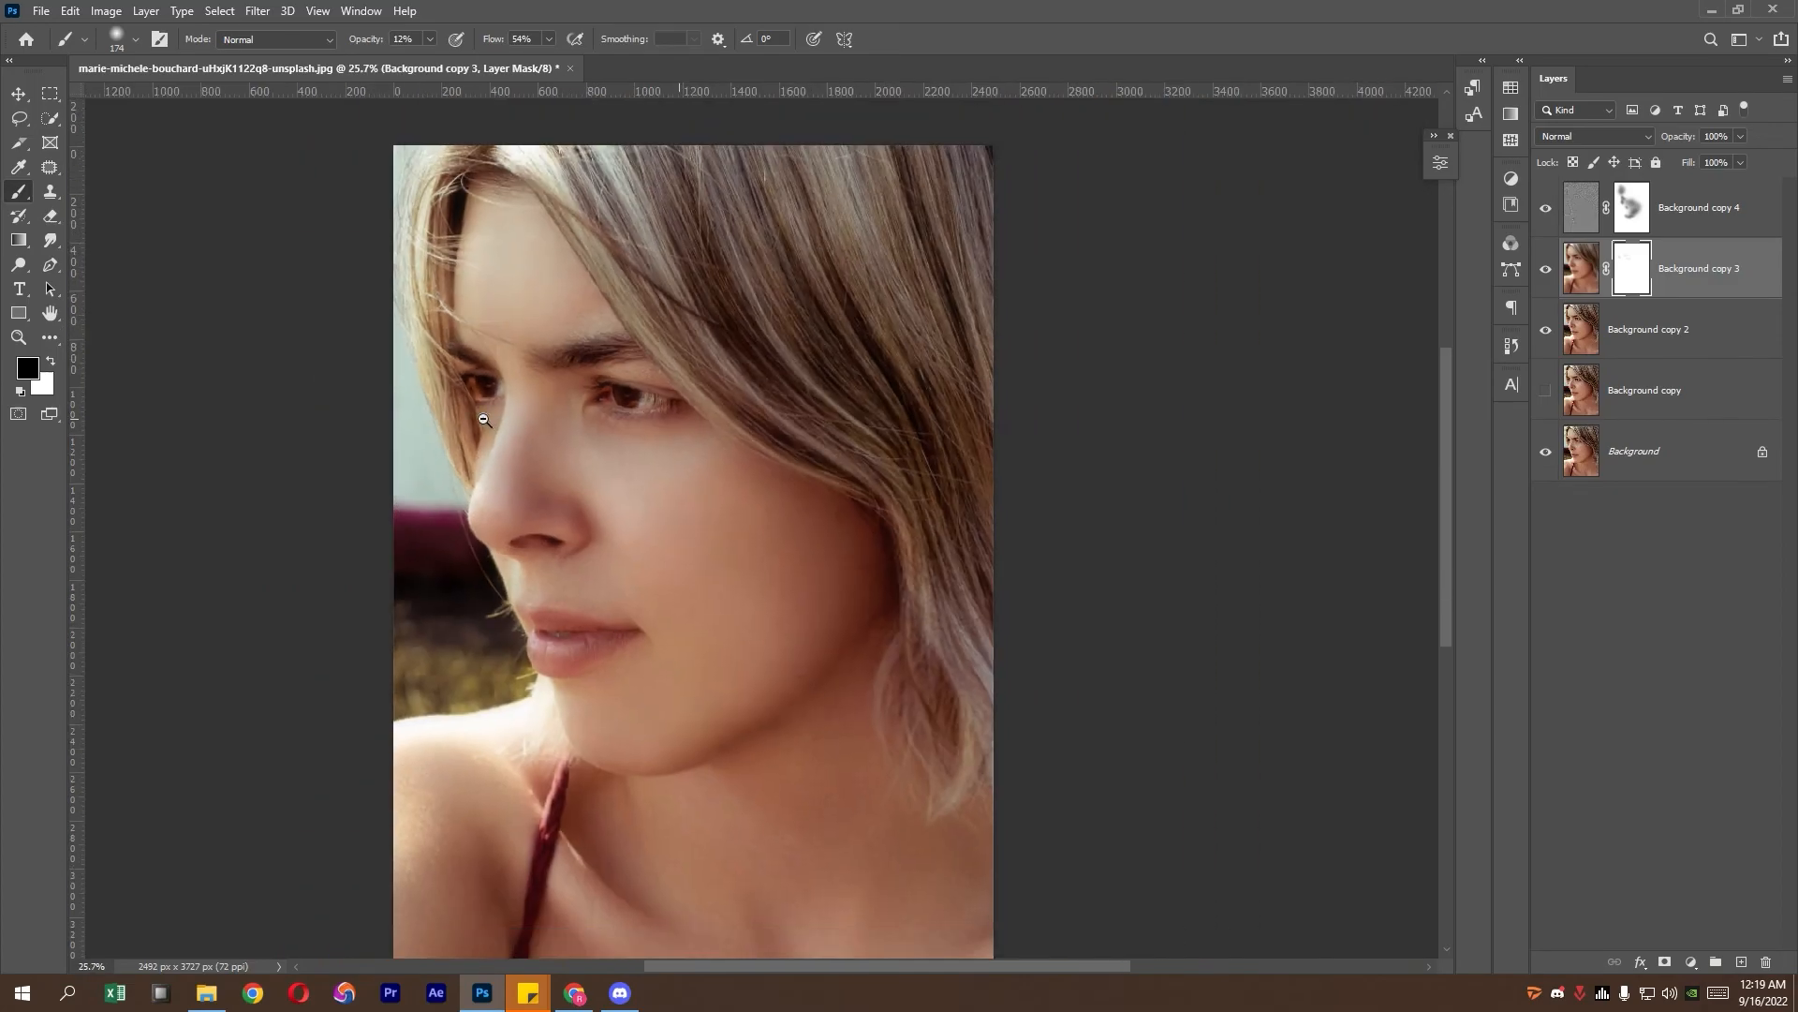
{"action": "scroll", "coordinate": [495, 418], "scroll_direction": "left", "scroll_amount": 3}
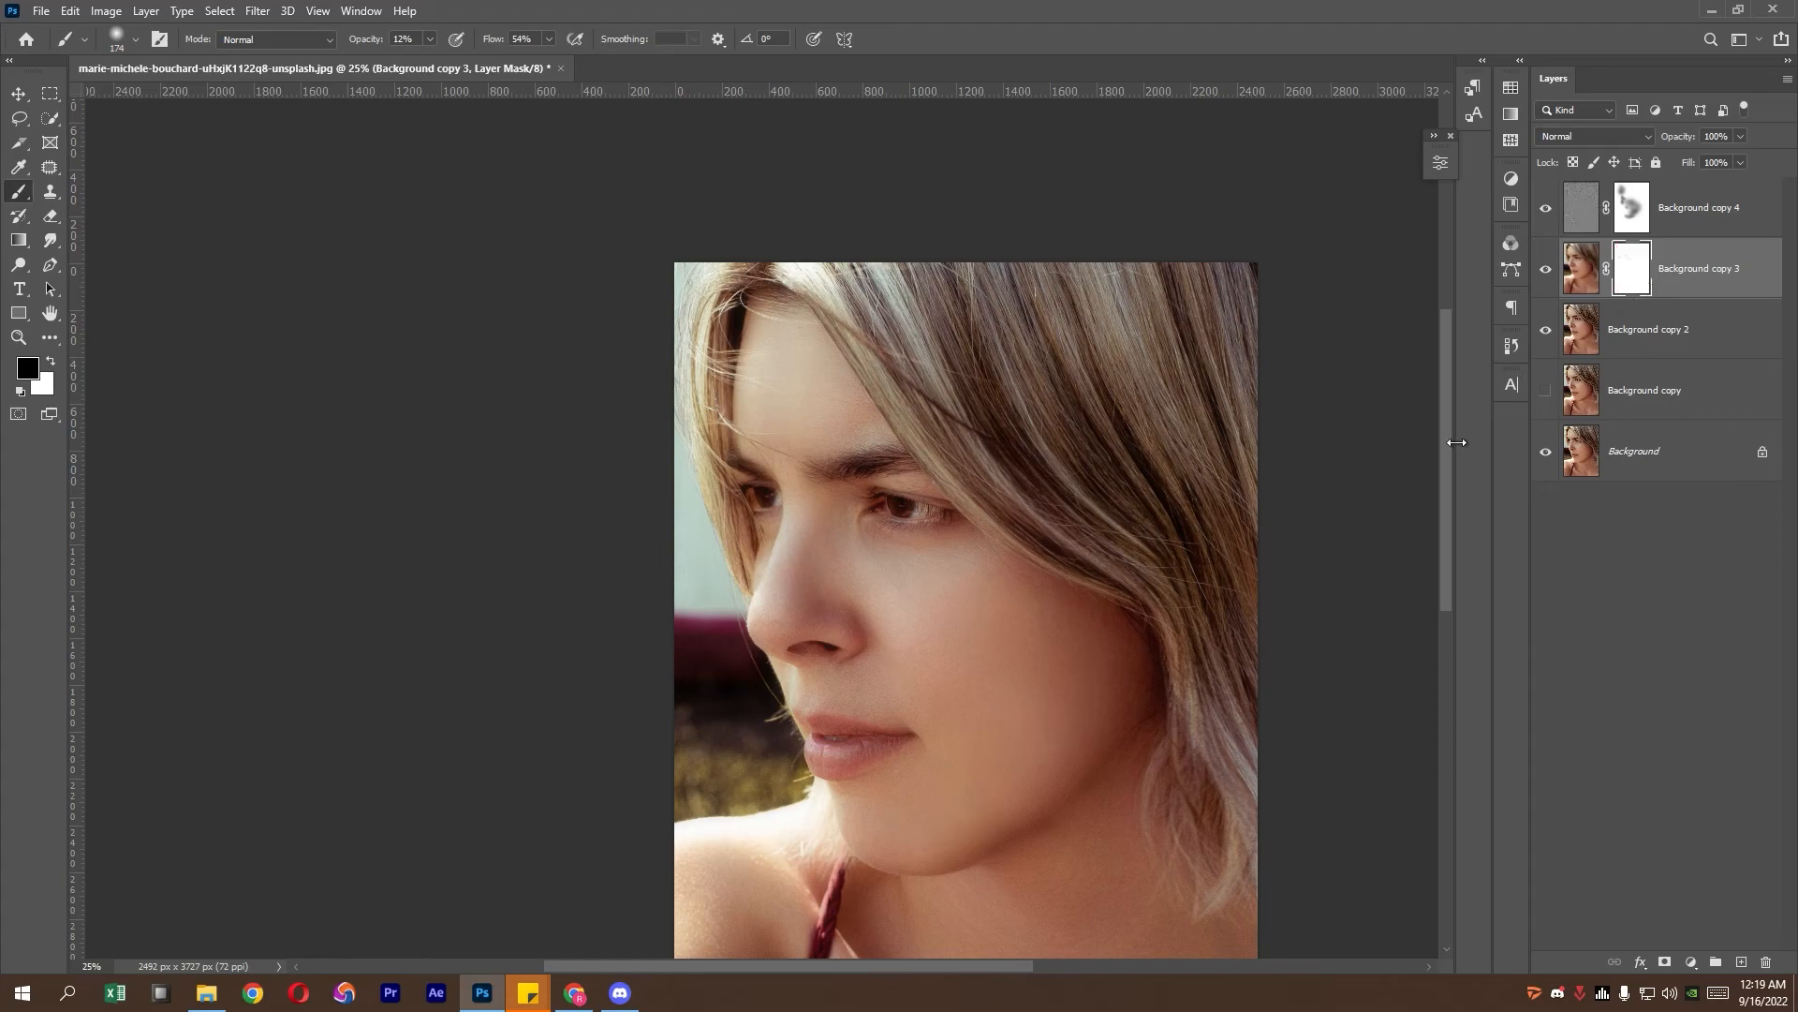
{"action": "scroll", "coordinate": [819, 774], "scroll_direction": "up", "scroll_amount": 5}
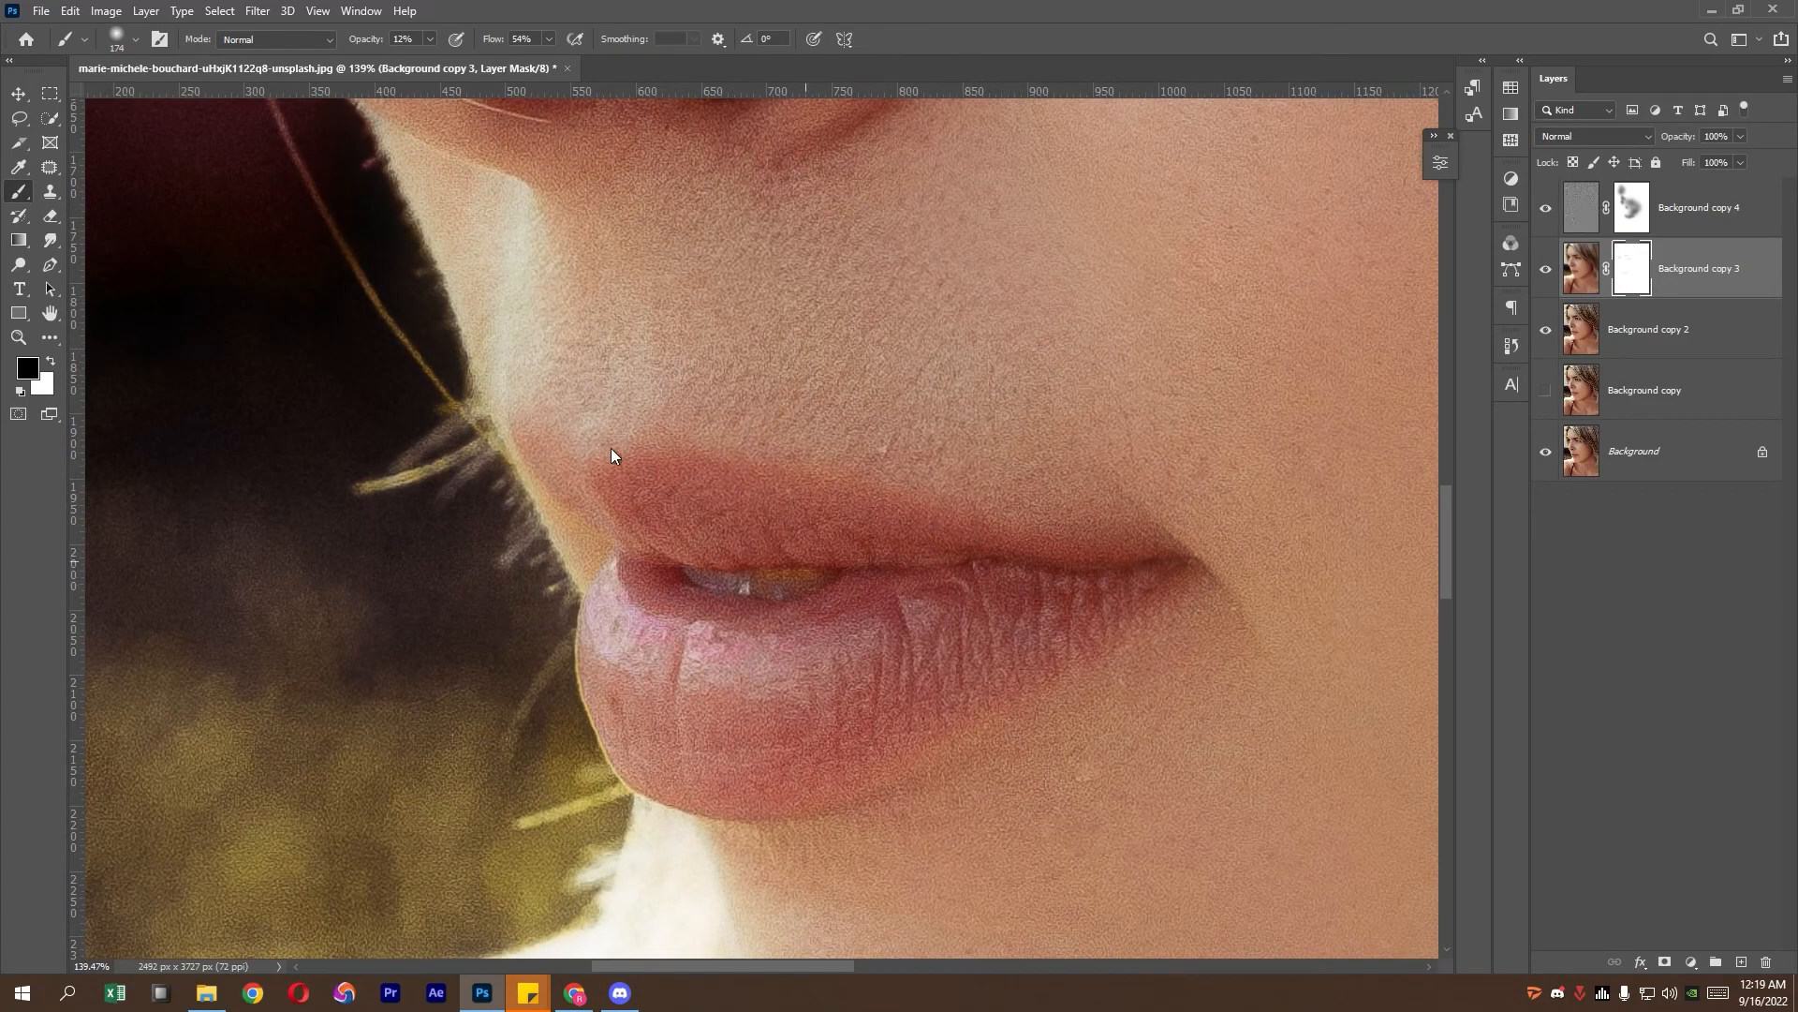
{"action": "scroll", "coordinate": [541, 564], "scroll_direction": "down", "scroll_amount": 5}
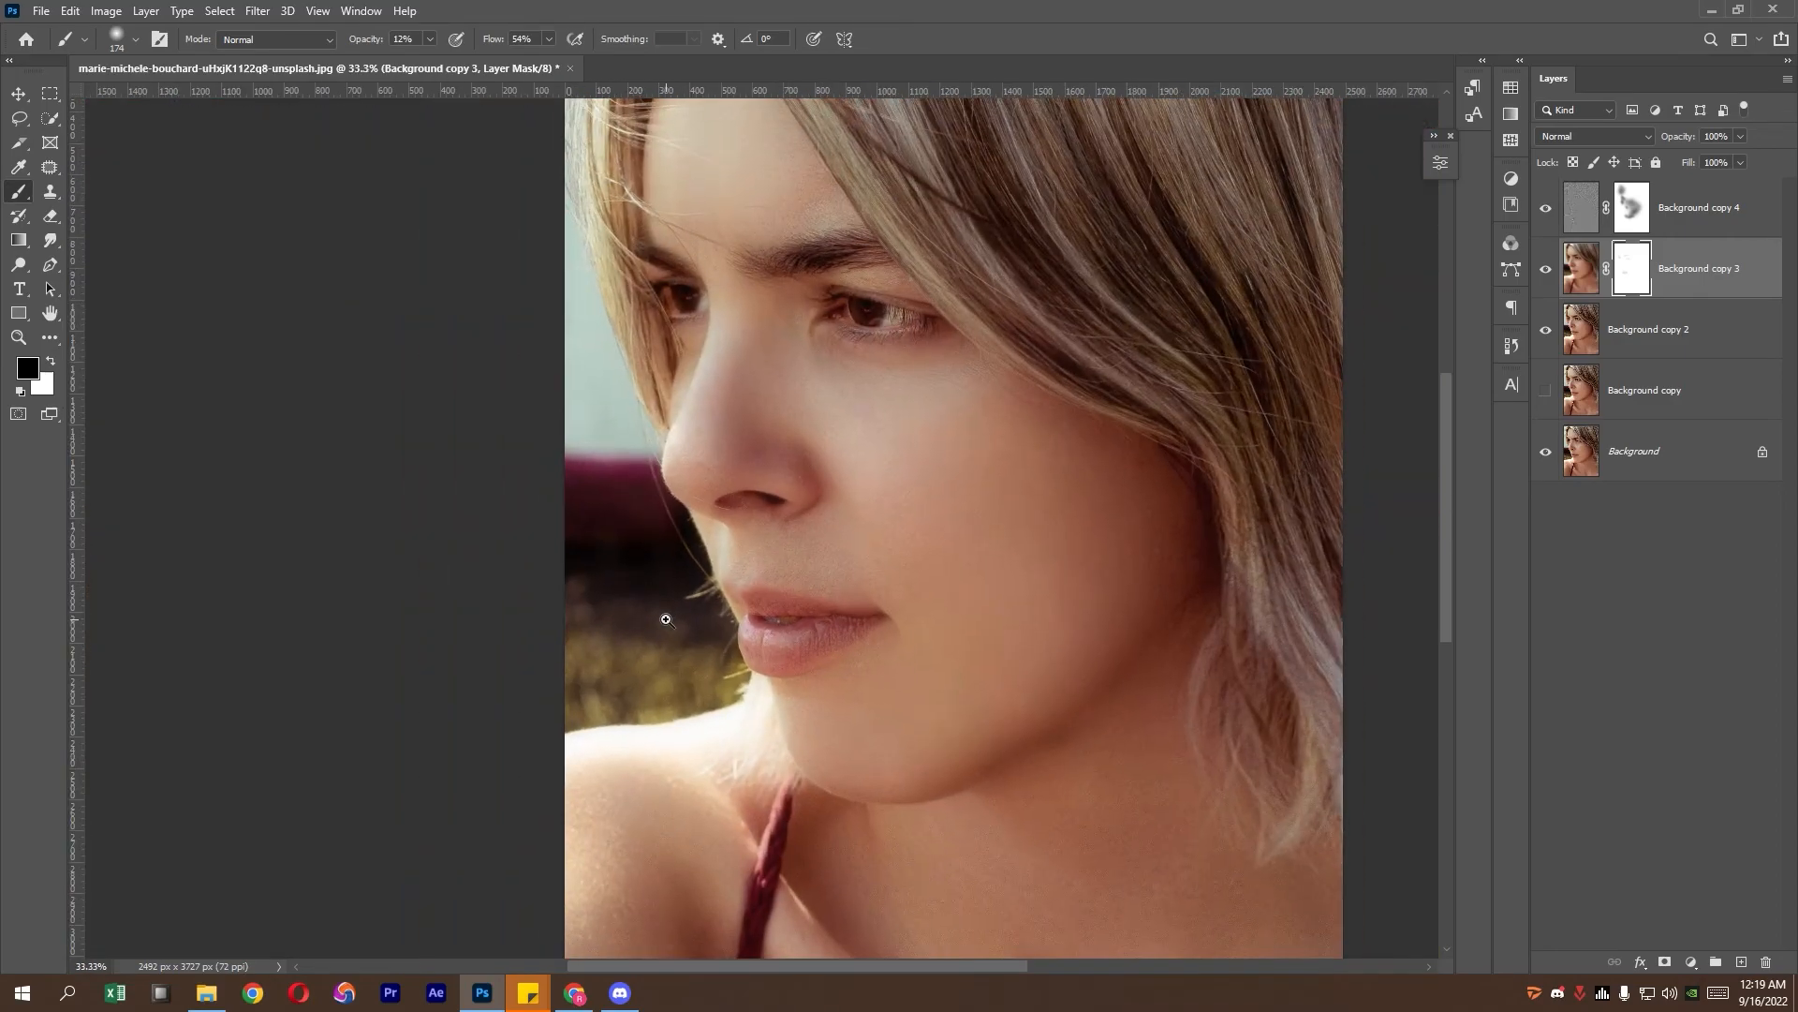
{"action": "left_click", "coordinate": [1623, 296], "text": "shift"}
{"action": "left_click", "coordinate": [1623, 296], "text": "shift"}
{"action": "scroll", "coordinate": [837, 505], "scroll_direction": "down", "scroll_amount": 2}
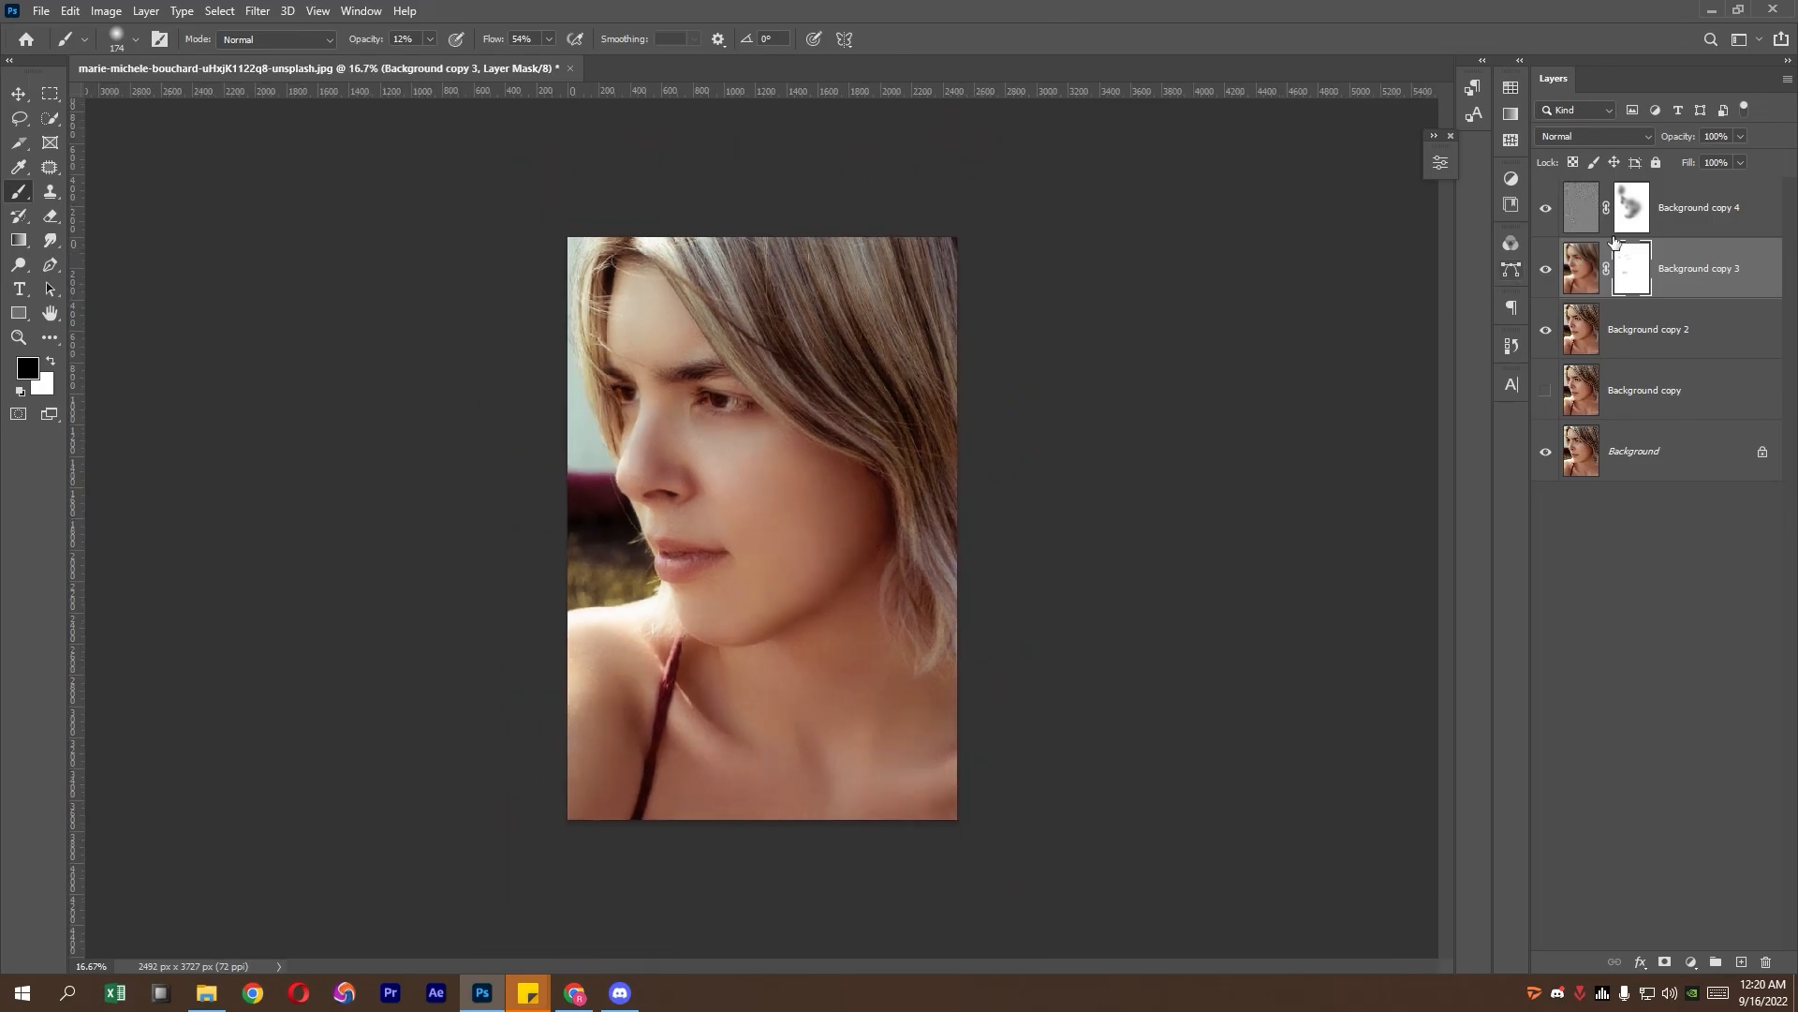
- Stamp all visible layers into a new top layer and hide the four Background copy layers beneath it
{"action": "left_click", "coordinate": [1583, 210]}
{"action": "left_click", "coordinate": [1738, 964]}
{"action": "key", "text": "ctrl+alt+shift+e"}
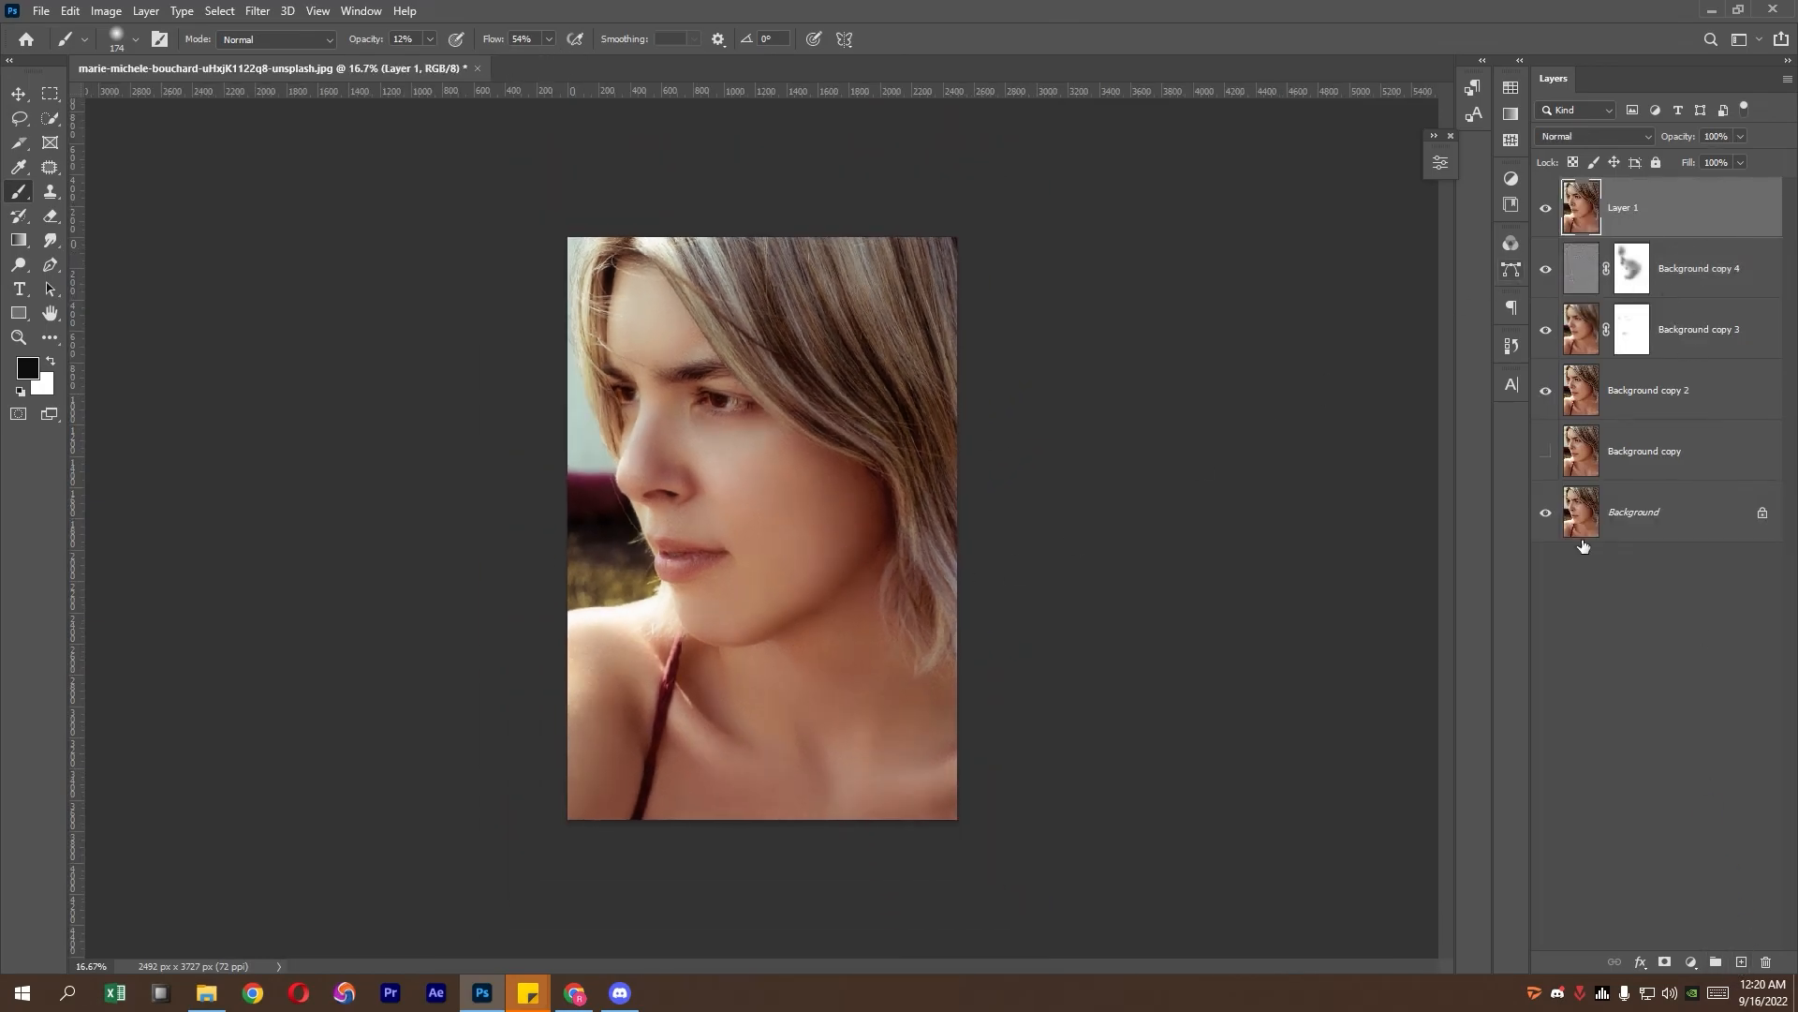
{"action": "left_click", "coordinate": [1545, 269]}
{"action": "left_click_drag", "start_coordinate": [1543, 358], "coordinate": [1544, 386]}
- Add a Selective Color adjustment layer and adjust the black, yellow and cyan amounts of the Reds
{"action": "left_click", "coordinate": [1692, 963]}
{"action": "left_click", "coordinate": [1677, 937]}
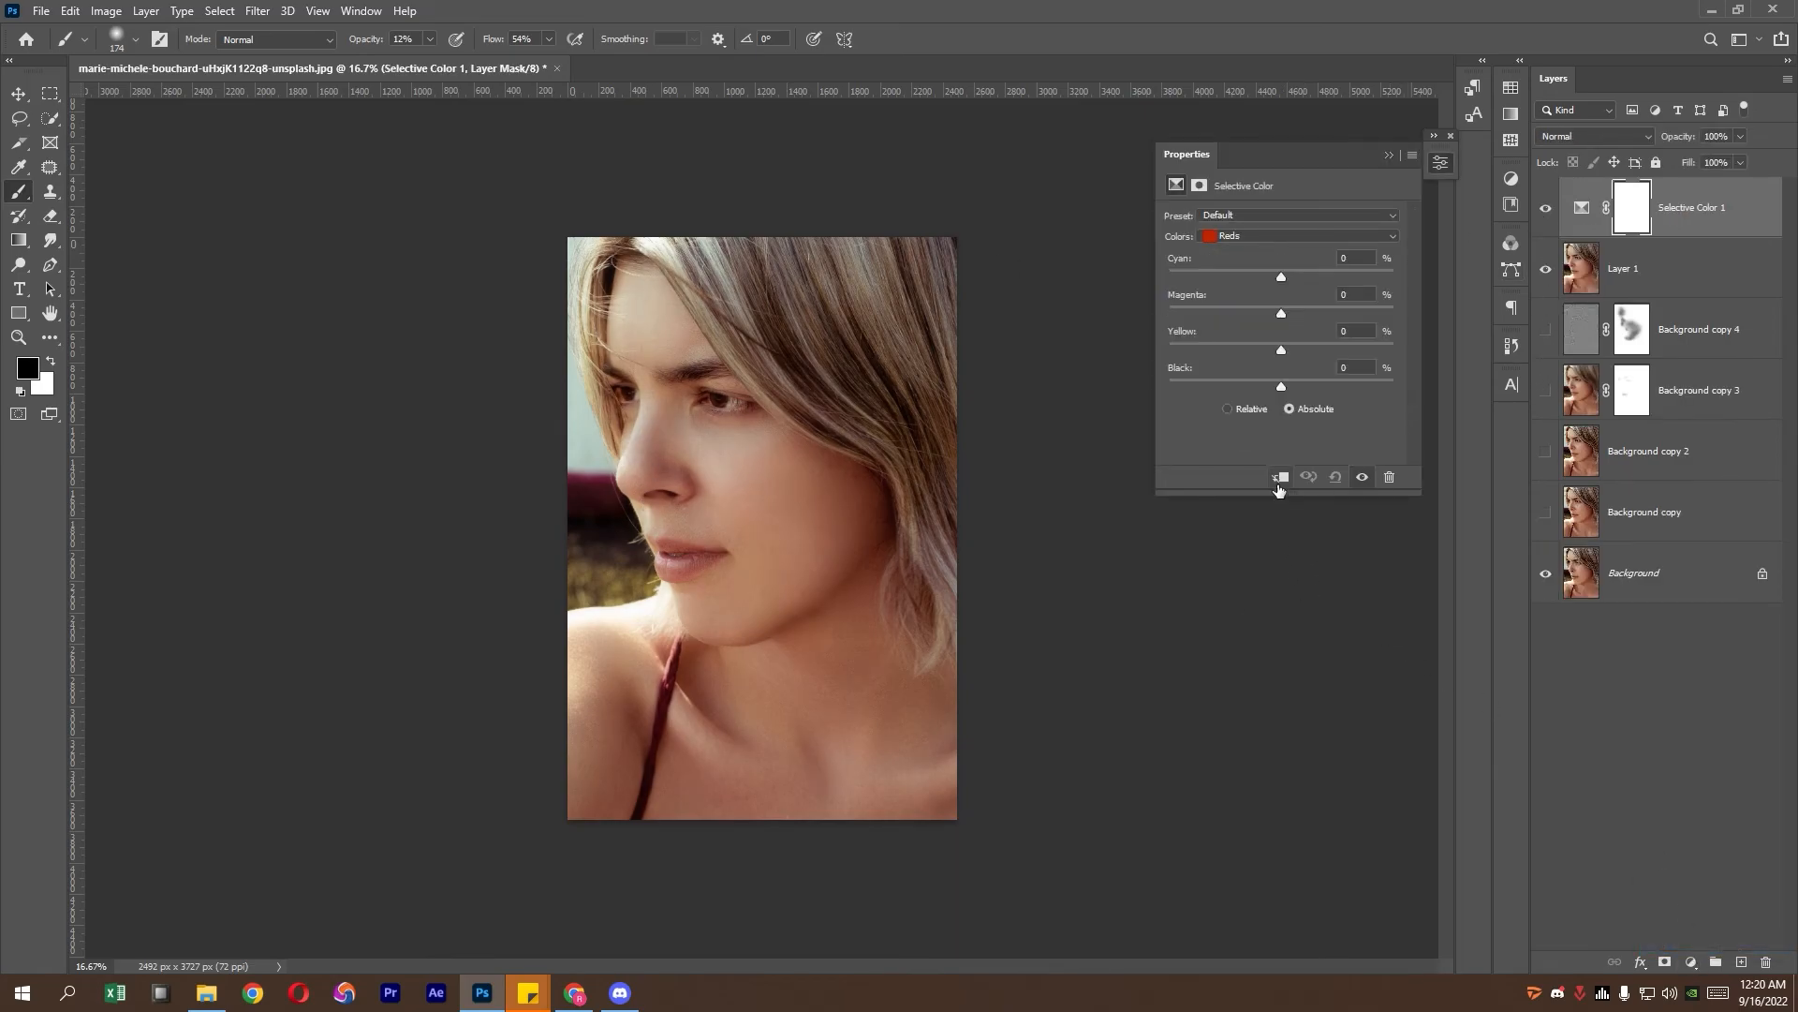
{"action": "left_click_drag", "start_coordinate": [1281, 387], "coordinate": [1268, 351]}
{"action": "left_click_drag", "start_coordinate": [1285, 281], "coordinate": [1281, 283]}
- Raise the black amount of the Yellows in Selective Color and fine-tune their yellow and cyan amounts
{"action": "left_click", "coordinate": [1297, 236]}
{"action": "left_click", "coordinate": [1246, 269]}
{"action": "mouse_move", "coordinate": [1282, 386]}
{"action": "left_mouse_down"}
{"action": "mouse_move", "coordinate": [1359, 382]}
{"action": "mouse_move", "coordinate": [1267, 392]}
{"action": "mouse_move", "coordinate": [1313, 385]}
{"action": "mouse_move", "coordinate": [1261, 353]}
{"action": "mouse_move", "coordinate": [1284, 352]}
{"action": "left_mouse_up"}
{"action": "left_click_drag", "start_coordinate": [1281, 277], "coordinate": [1268, 279]}
- Raise the black amount of the Magentas to about +28 and adjust the black amount of the Whites
{"action": "left_click", "coordinate": [1291, 235]}
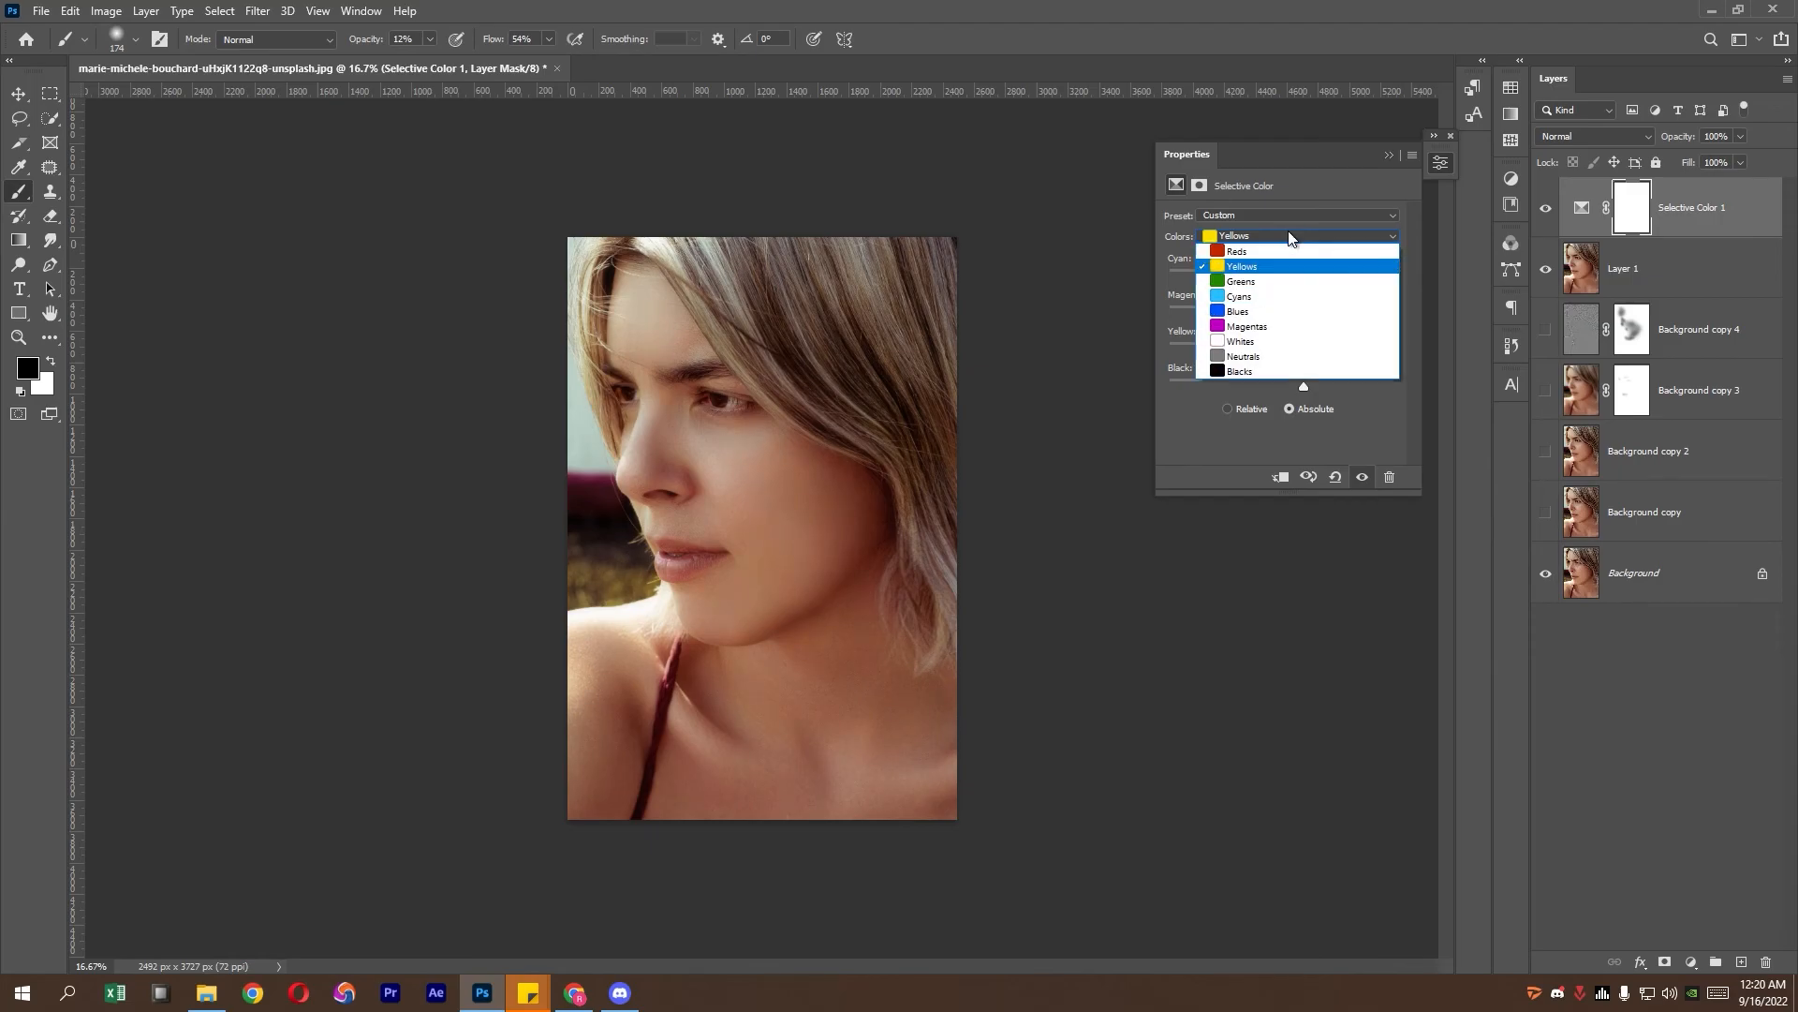
{"action": "left_click", "coordinate": [1294, 326]}
{"action": "mouse_move", "coordinate": [1421, 391]}
{"action": "left_mouse_down"}
{"action": "mouse_move", "coordinate": [1140, 394]}
{"action": "mouse_move", "coordinate": [1422, 376]}
{"action": "left_mouse_up"}
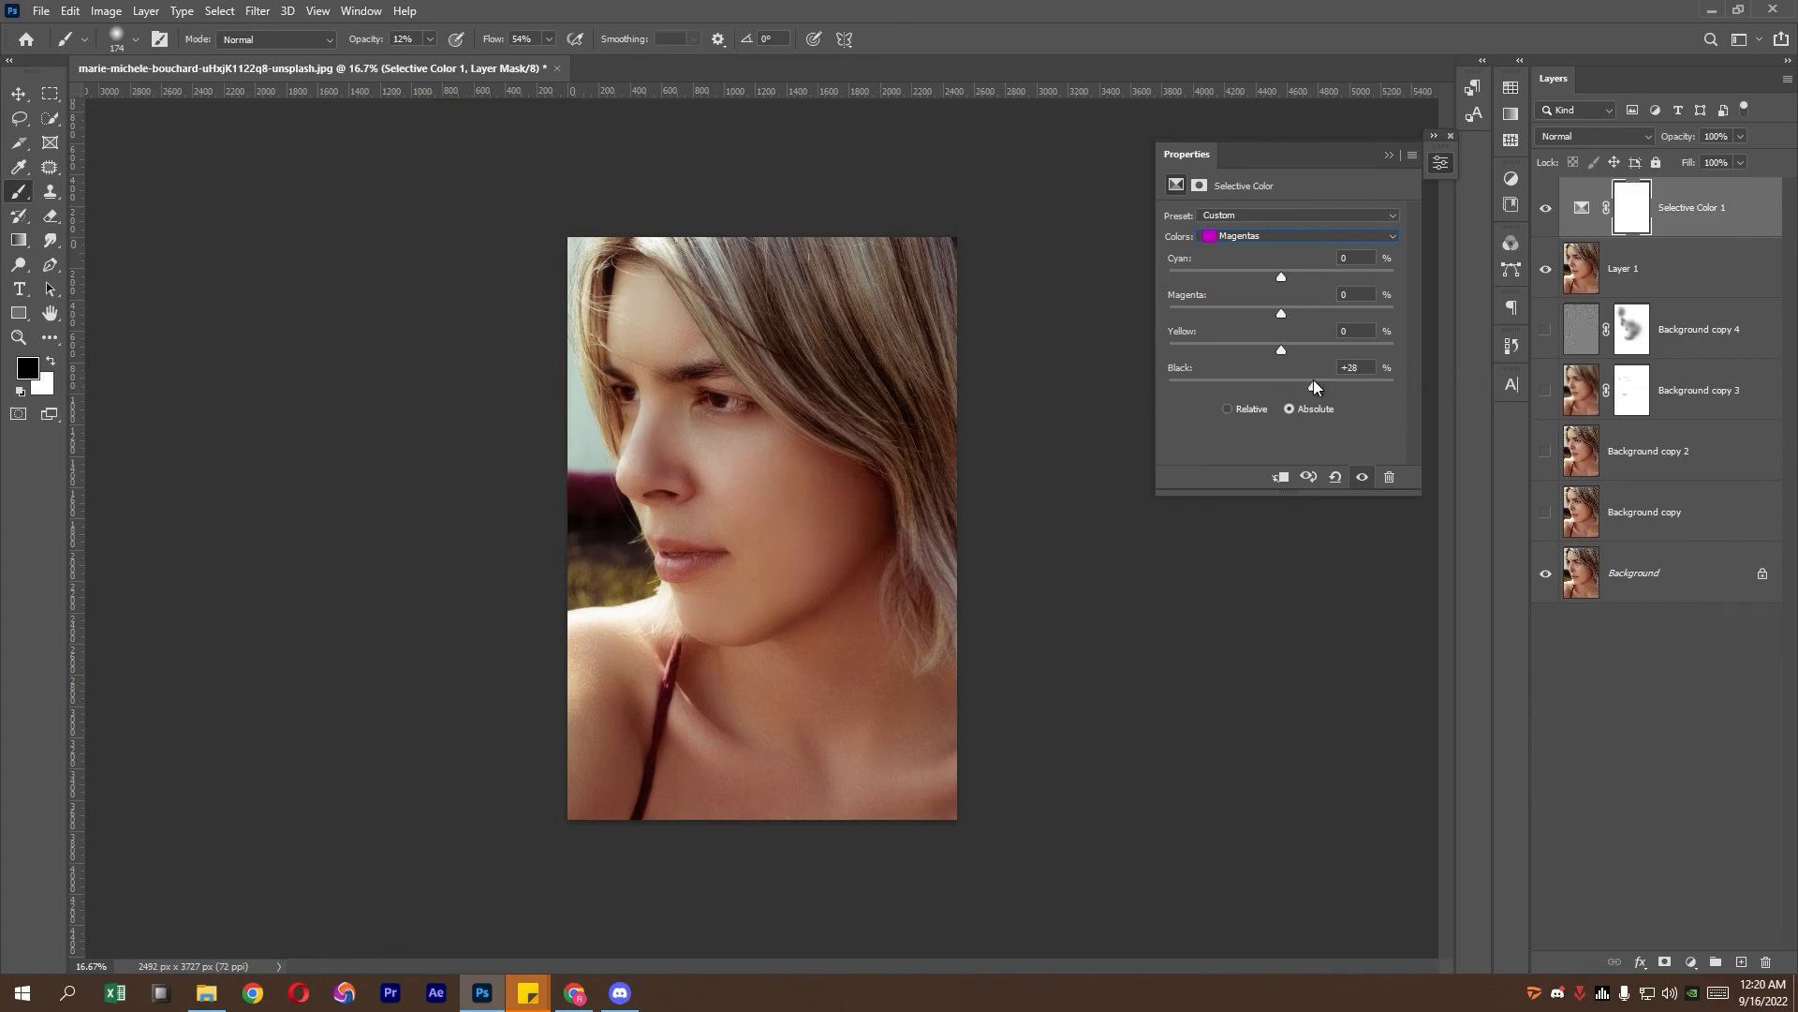
{"action": "left_click", "coordinate": [1302, 236]}
{"action": "left_click", "coordinate": [1297, 341]}
{"action": "mouse_move", "coordinate": [1285, 385]}
{"action": "left_mouse_down"}
{"action": "mouse_move", "coordinate": [1260, 386]}
{"action": "mouse_move", "coordinate": [1287, 381]}
{"action": "left_mouse_up"}
- Compare the adjustment on and off, then set the Neutrals to black +6 and yellow -2, fine-tuning cyan and magenta
{"action": "left_click", "coordinate": [1297, 237]}
{"action": "left_click", "coordinate": [1284, 356]}
{"action": "left_click", "coordinate": [818, 475], "text": "ctrl"}
{"action": "mouse_move", "coordinate": [851, 409]}
{"action": "left_mouse_down"}
{"action": "mouse_move", "coordinate": [839, 418]}
{"action": "mouse_move", "coordinate": [848, 379]}
{"action": "left_mouse_up"}
{"action": "left_click", "coordinate": [1364, 476]}
{"action": "left_click", "coordinate": [1364, 476]}
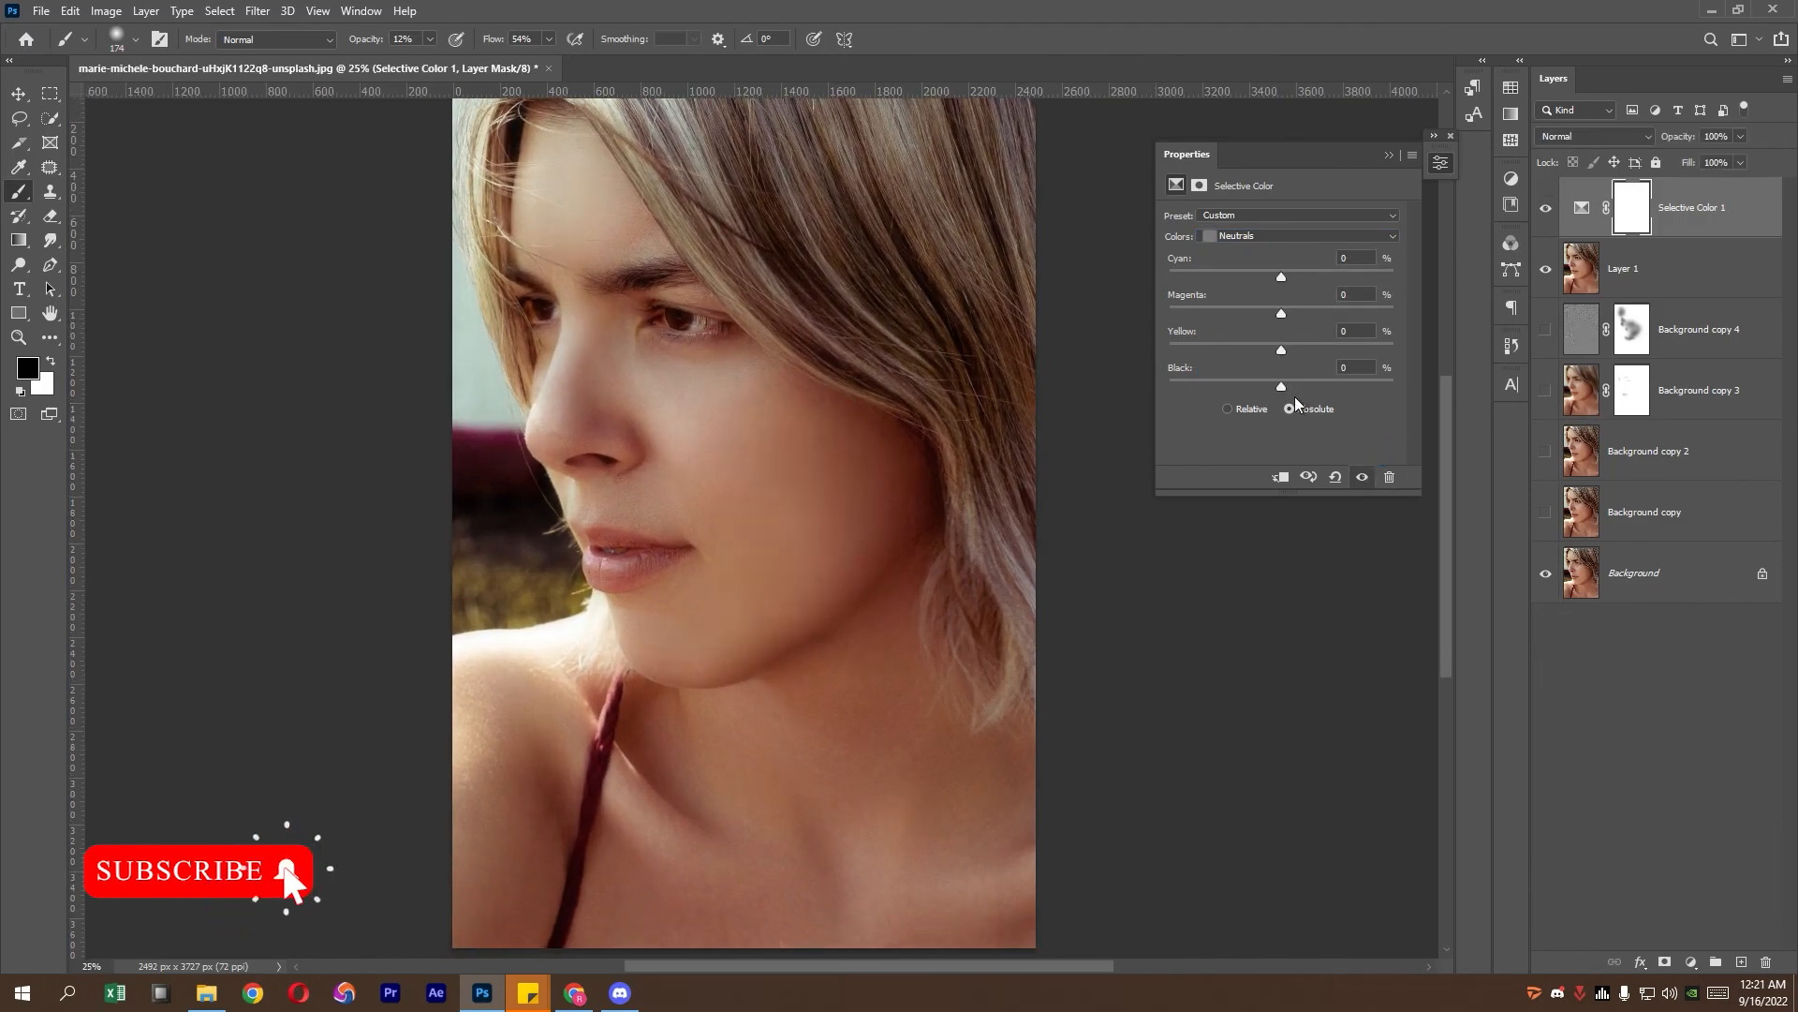
{"action": "left_click_drag", "start_coordinate": [1283, 384], "coordinate": [1290, 386]}
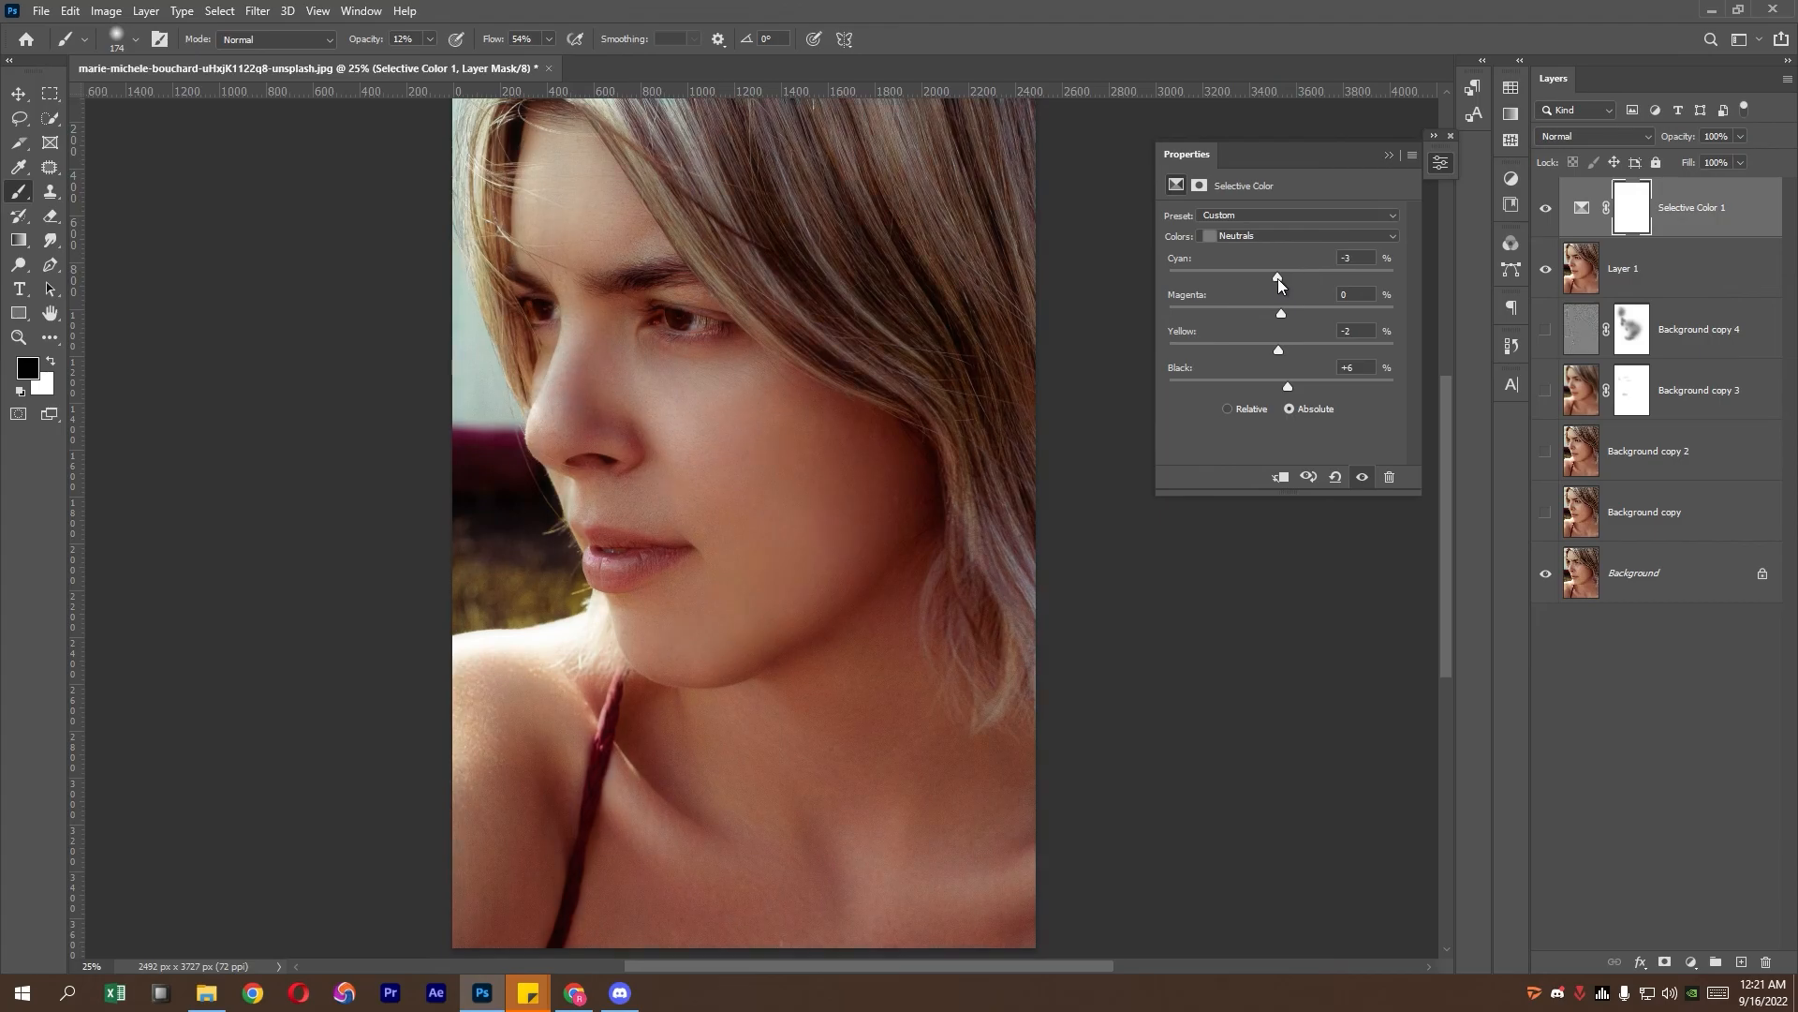
{"action": "left_click_drag", "start_coordinate": [1284, 279], "coordinate": [1281, 316]}
- Lower the black amount of the Blacks to about -3 and fine-tune their cyan and yellow amounts
{"action": "left_click", "coordinate": [1288, 240]}
{"action": "left_click", "coordinate": [1279, 369]}
{"action": "left_click_drag", "start_coordinate": [1289, 386], "coordinate": [1276, 391]}
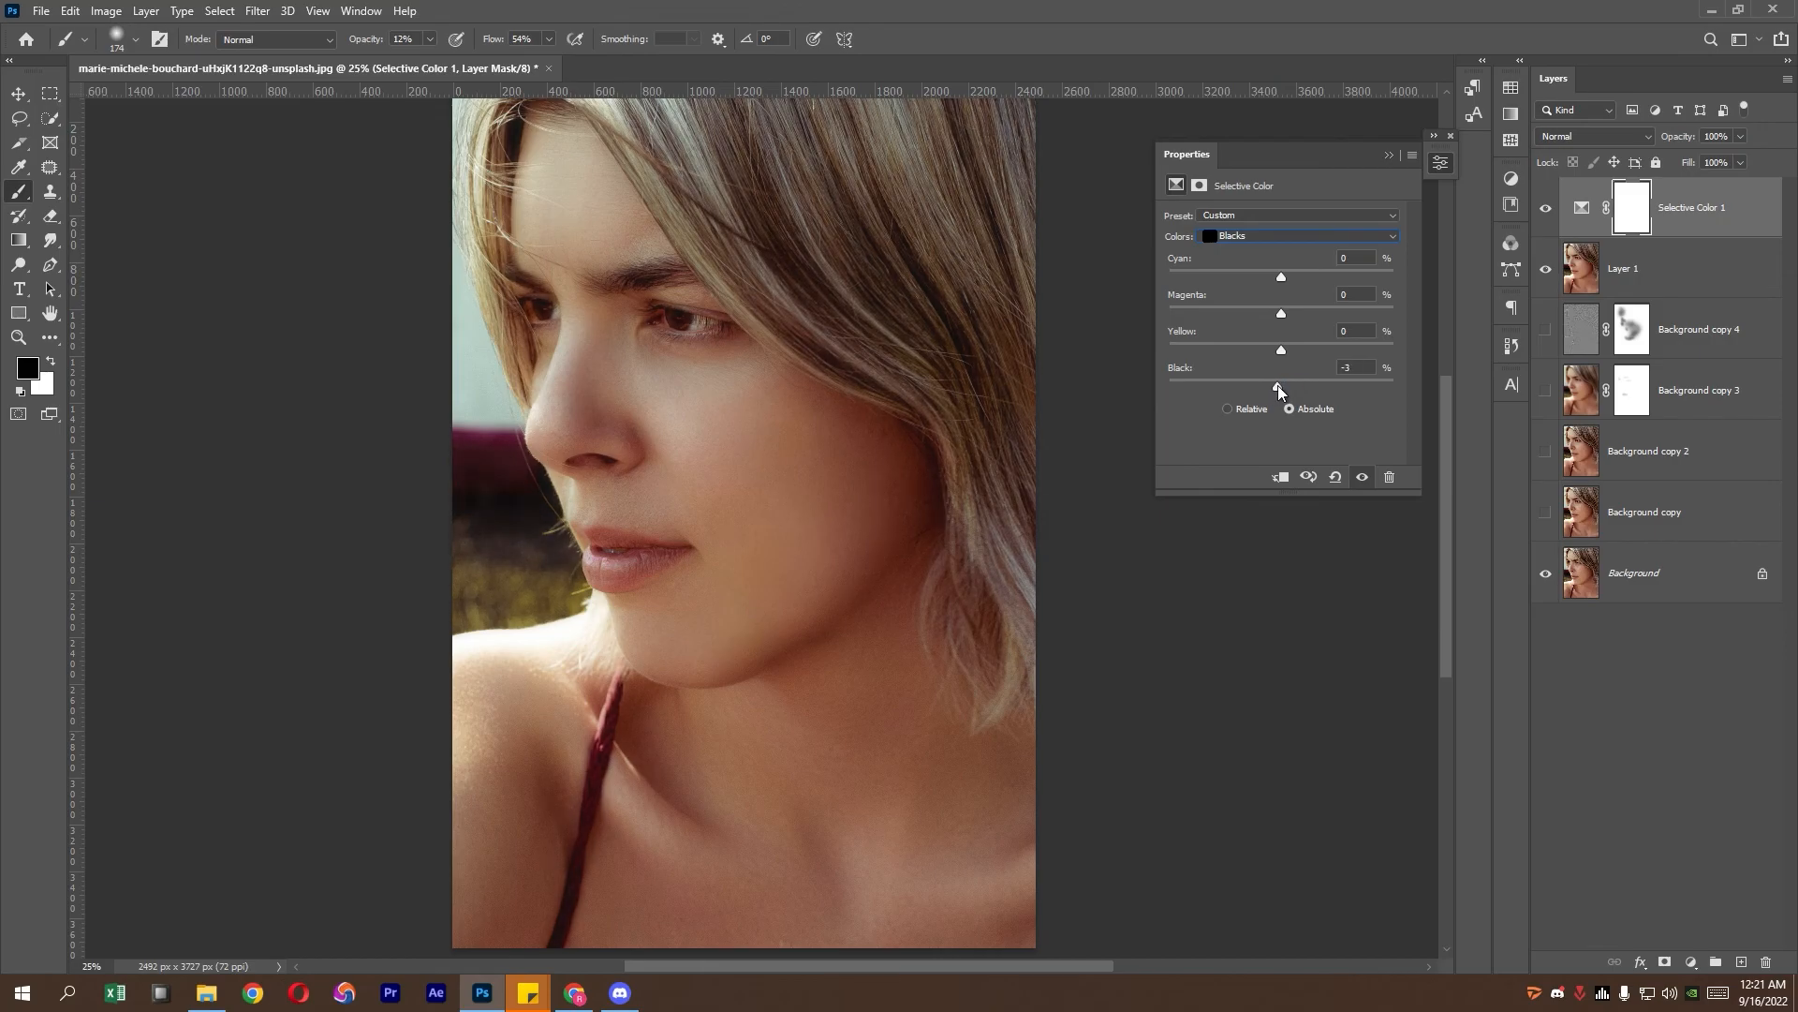
{"action": "left_click_drag", "start_coordinate": [1281, 277], "coordinate": [1288, 278]}
{"action": "left_click_drag", "start_coordinate": [1289, 348], "coordinate": [1278, 348]}
{"action": "left_click", "coordinate": [1389, 155]}
- Compare the whole portrait with and without the Selective Color adjustment layer
{"action": "key", "text": "ctrl+minus"}
{"action": "left_click", "coordinate": [1544, 208]}
{"action": "left_click", "coordinate": [1544, 208]}
{"action": "left_click", "coordinate": [1543, 208]}
{"action": "left_click", "coordinate": [1544, 208]}
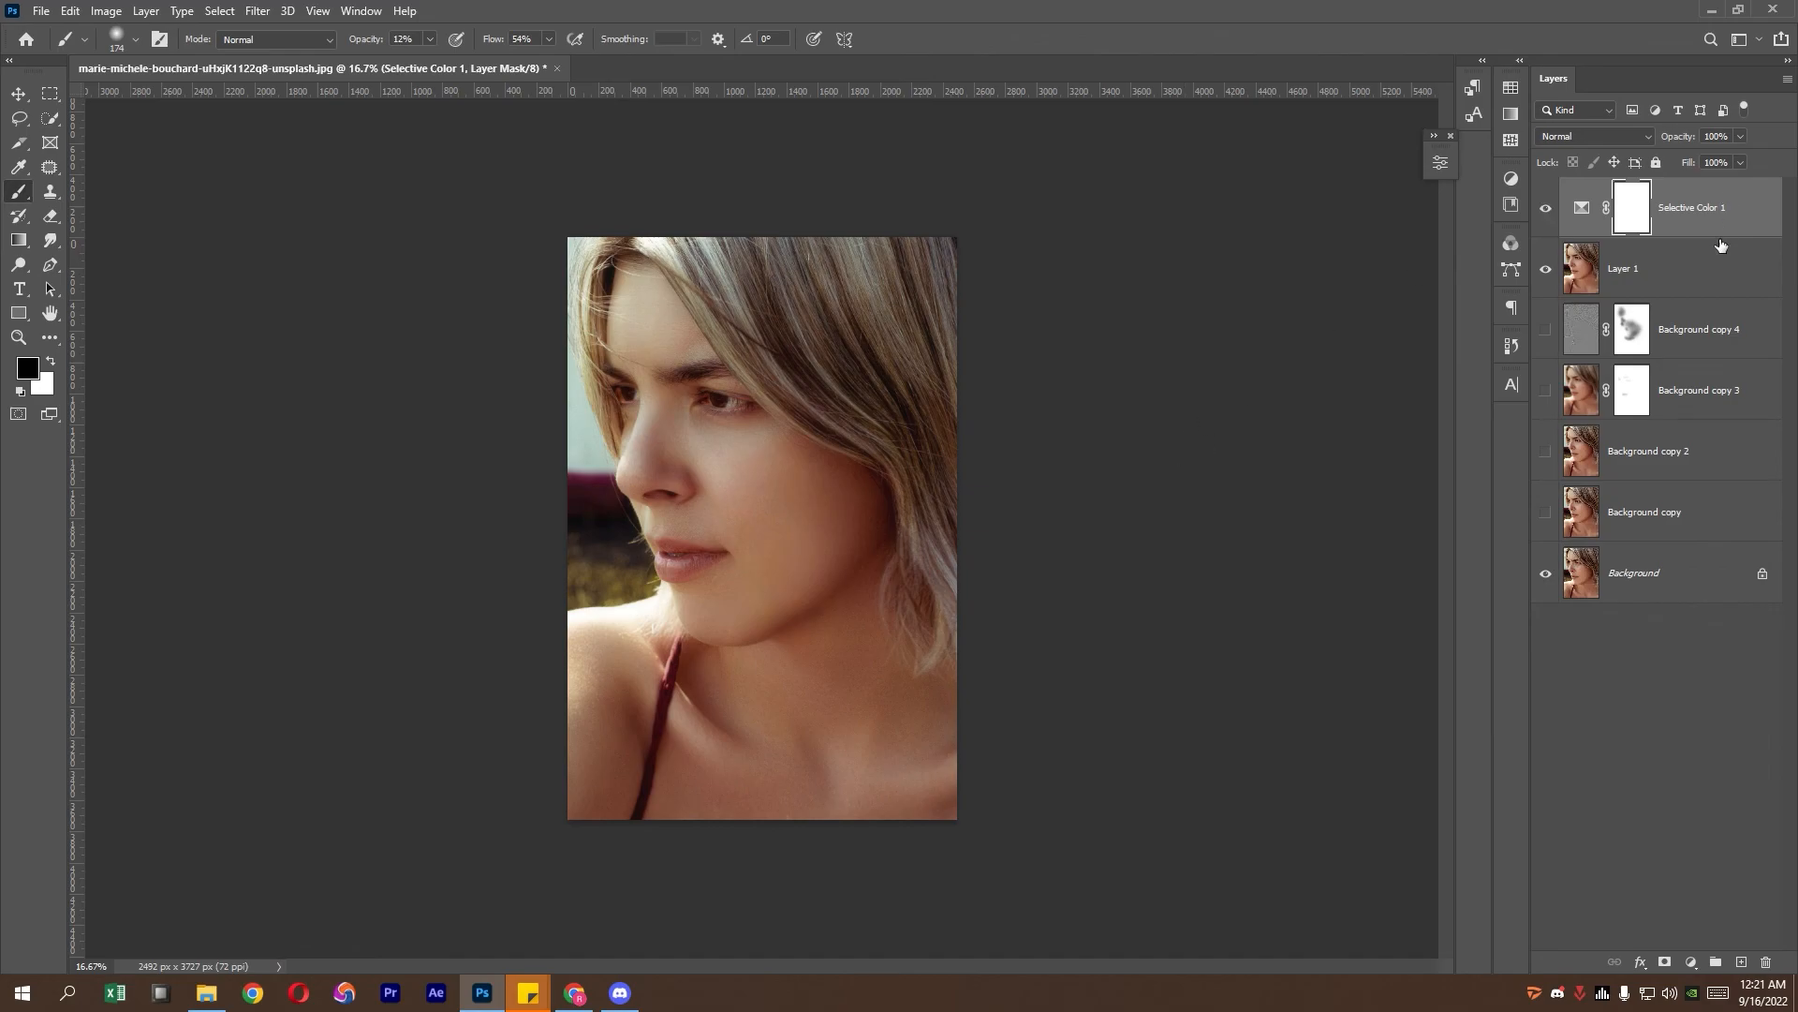
- Convert Selective Color 1 and Layer 1 into one Smart Object and open the Camera Raw Filter on it
{"action": "right_click", "coordinate": [1661, 270]}
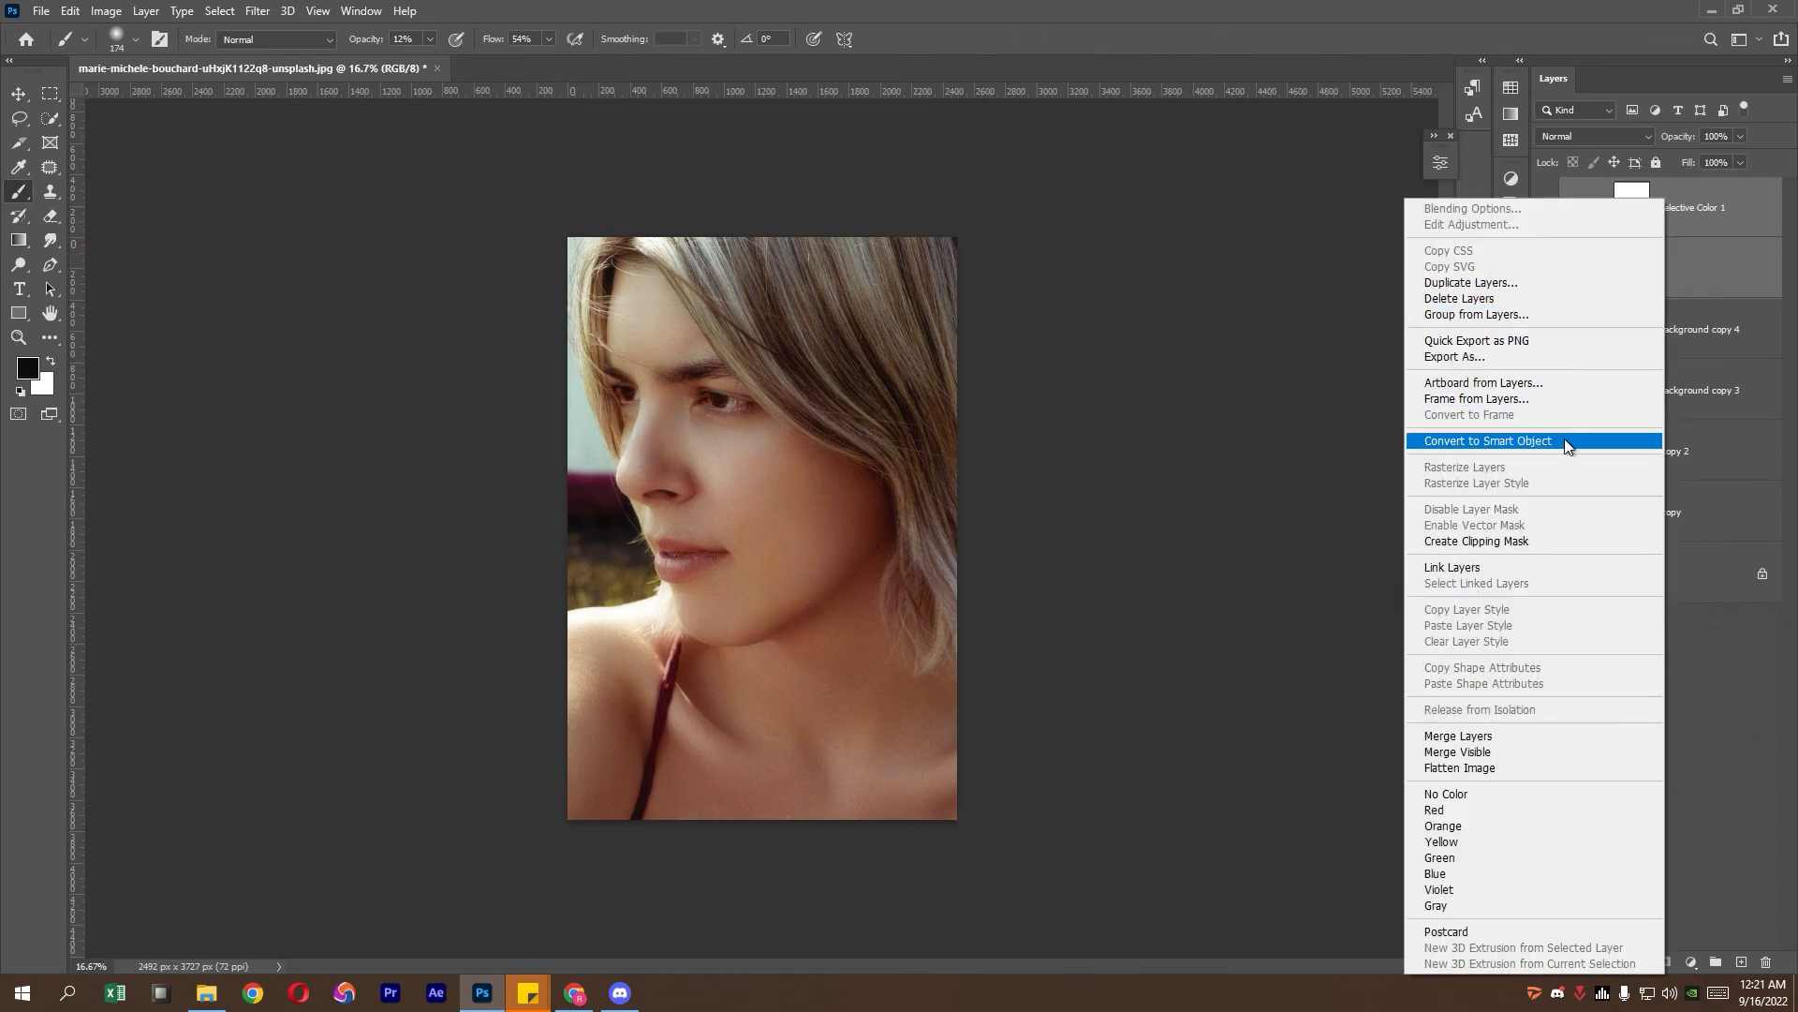
{"action": "left_click", "coordinate": [1565, 441]}
{"action": "left_click", "coordinate": [106, 11]}
{"action": "left_click", "coordinate": [108, 11]}
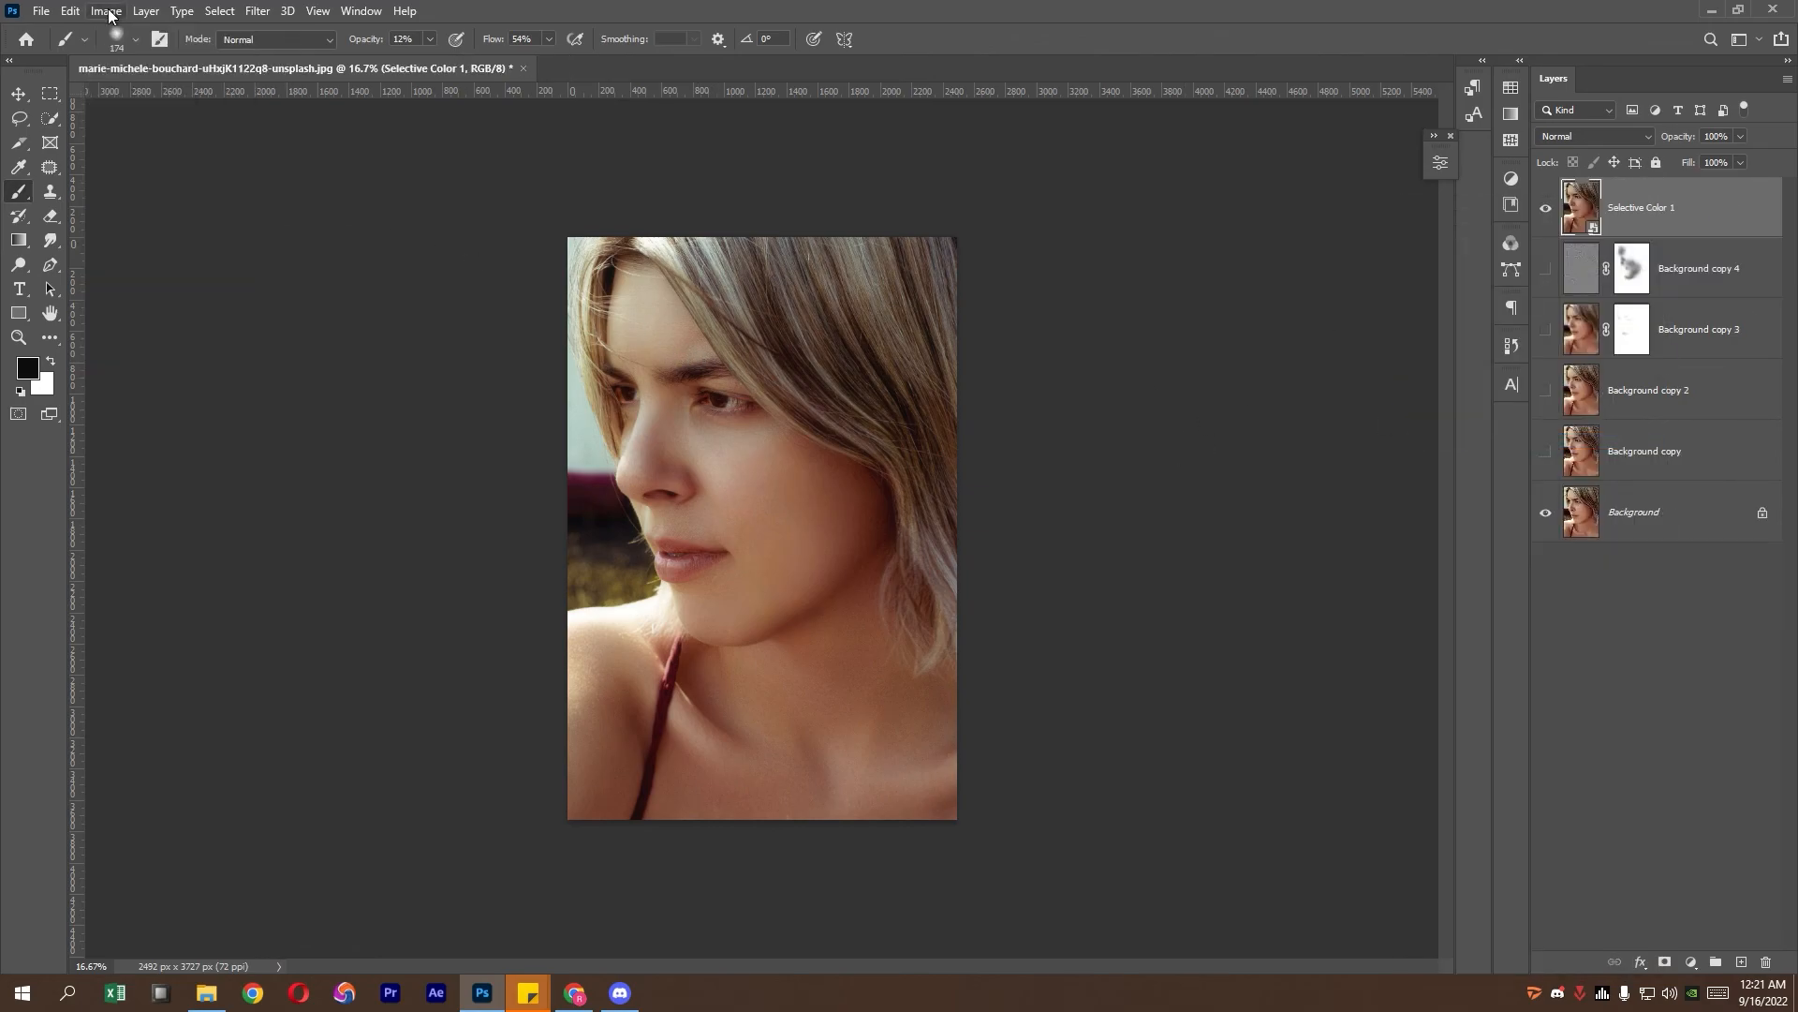
{"action": "left_click", "coordinate": [257, 10]}
{"action": "left_click", "coordinate": [293, 114]}
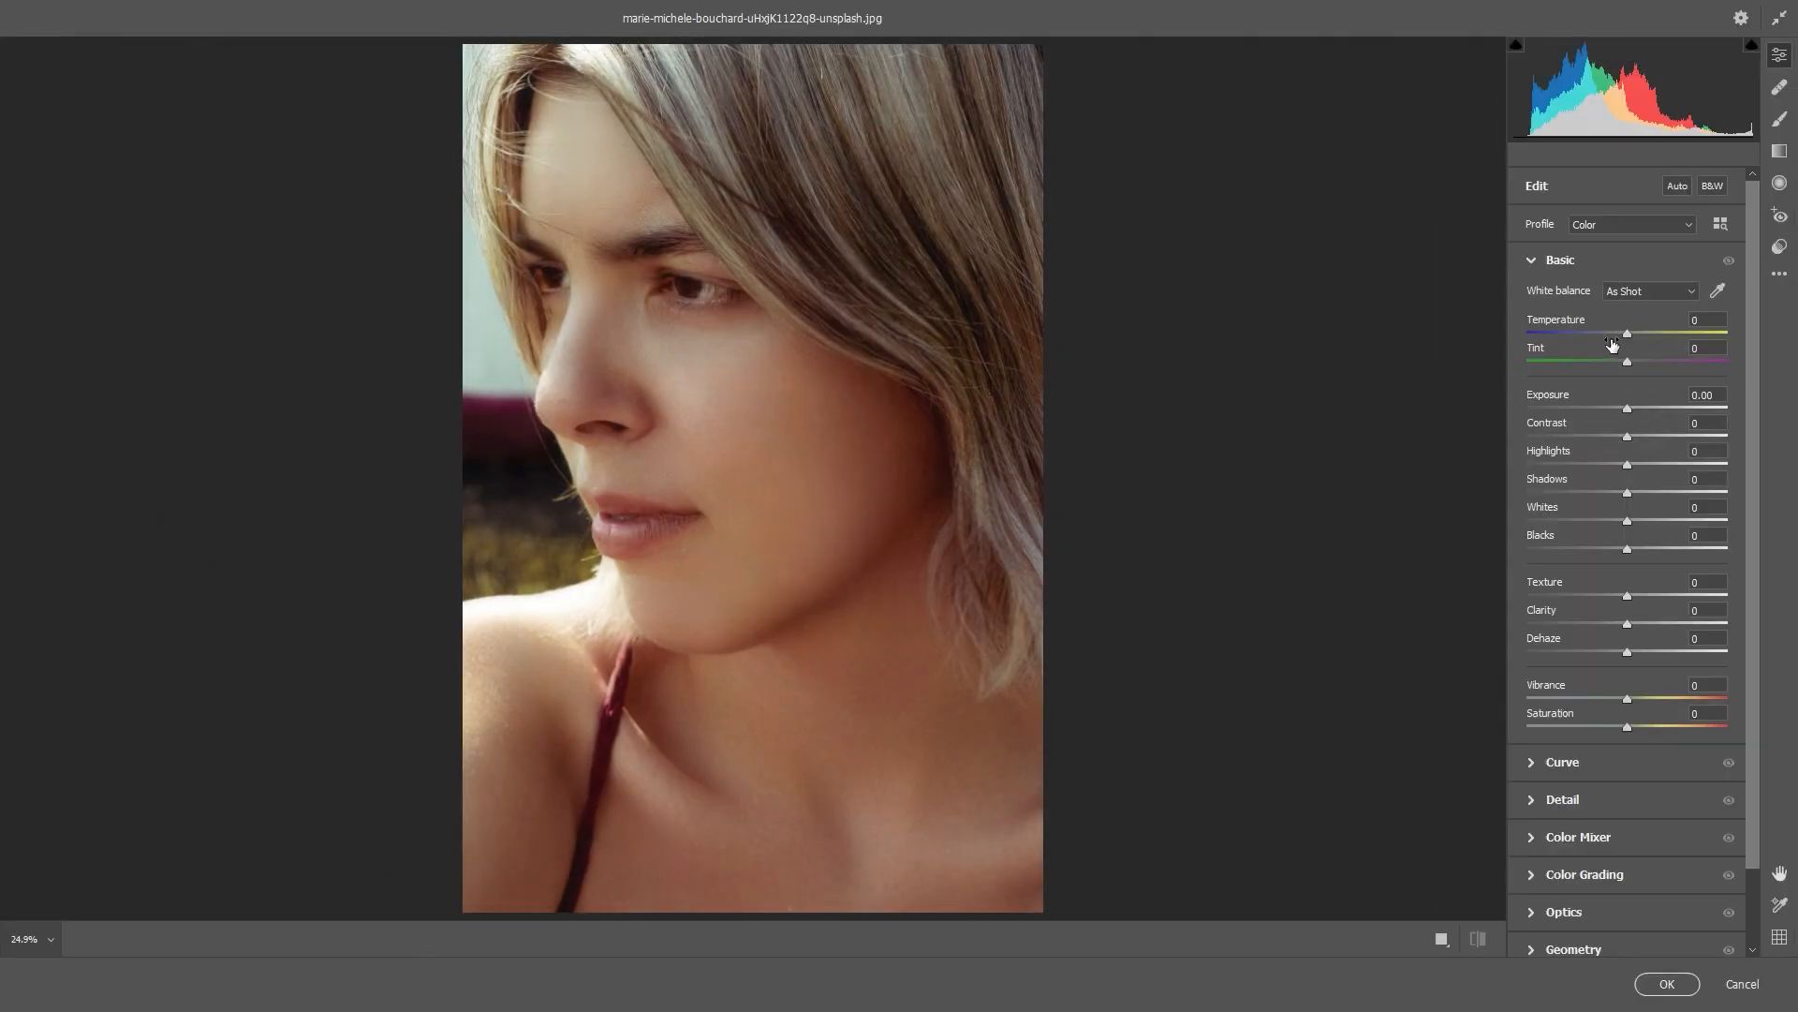
- Set Temperature to -3, Tint to +2, Contrast to +18, Highlights to -3, Shadows to -40 and Whites to +16
{"action": "mouse_move", "coordinate": [1627, 335]}
{"action": "left_mouse_down"}
{"action": "mouse_move", "coordinate": [1646, 368]}
{"action": "mouse_move", "coordinate": [1630, 373]}
{"action": "mouse_move", "coordinate": [1628, 336]}
{"action": "mouse_move", "coordinate": [1630, 363]}
{"action": "left_mouse_up"}
{"action": "left_click_drag", "start_coordinate": [1653, 437], "coordinate": [1624, 465]}
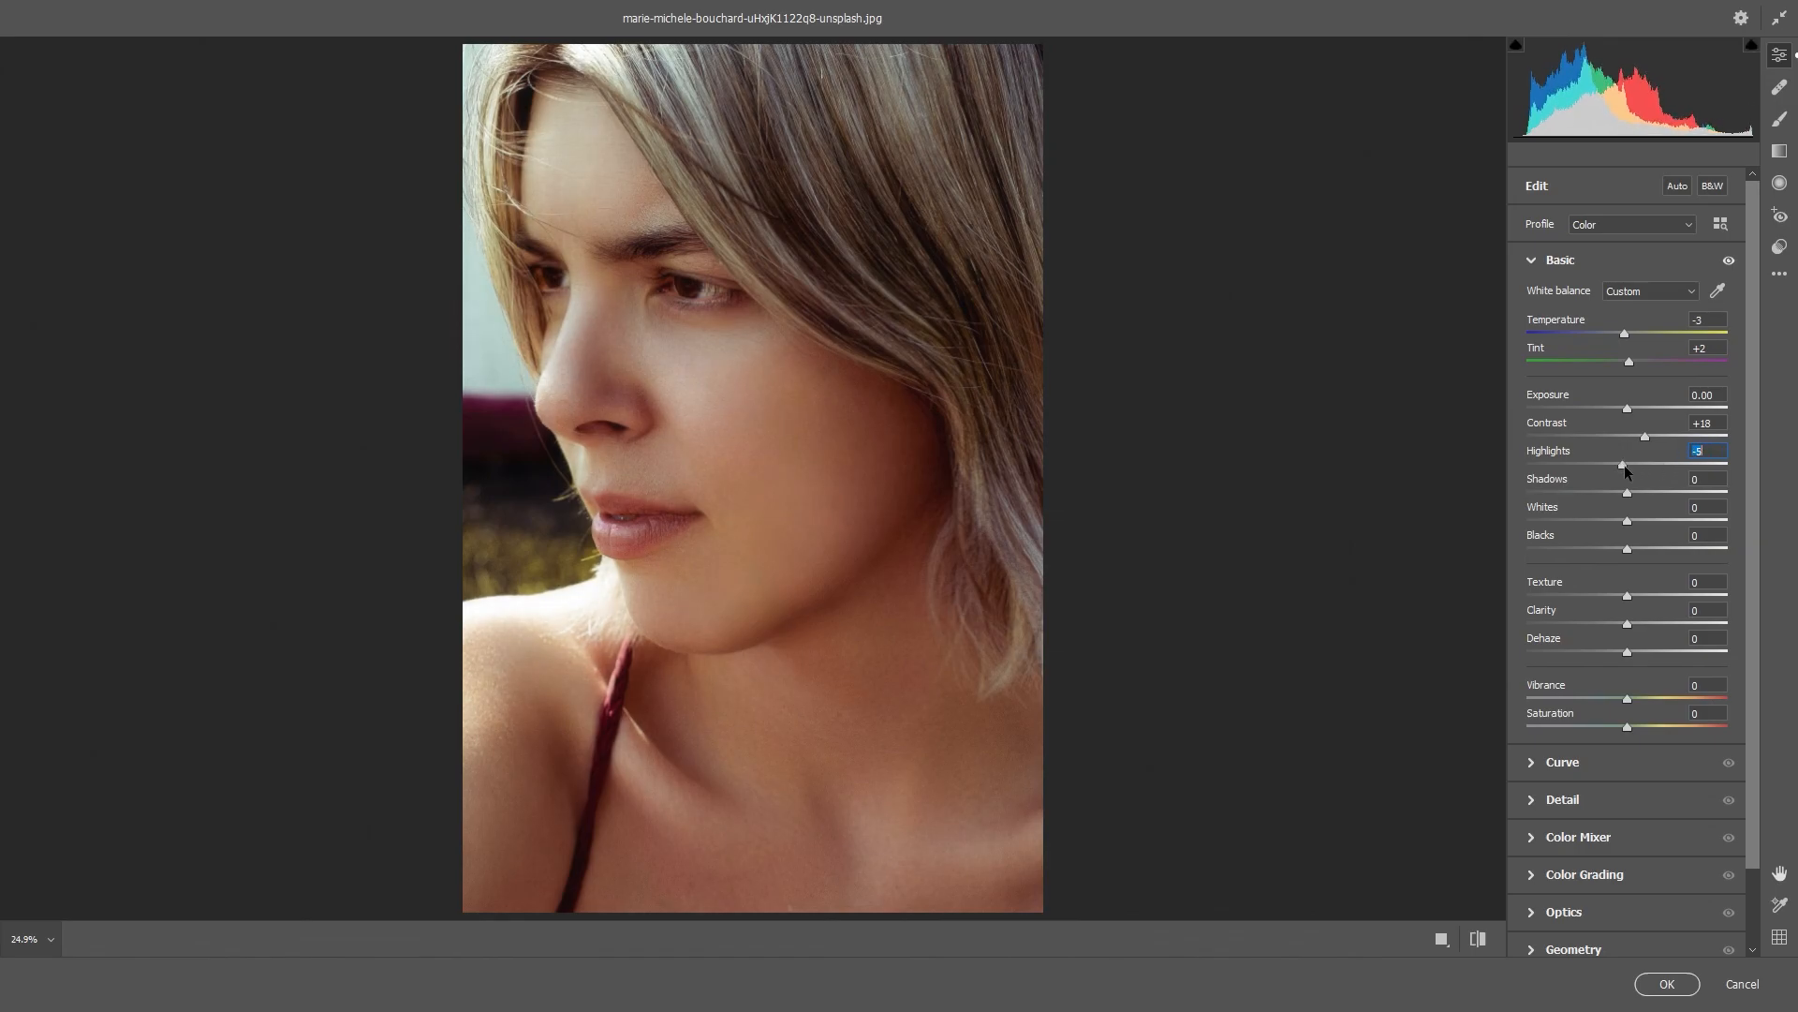
{"action": "left_click", "coordinate": [1579, 492]}
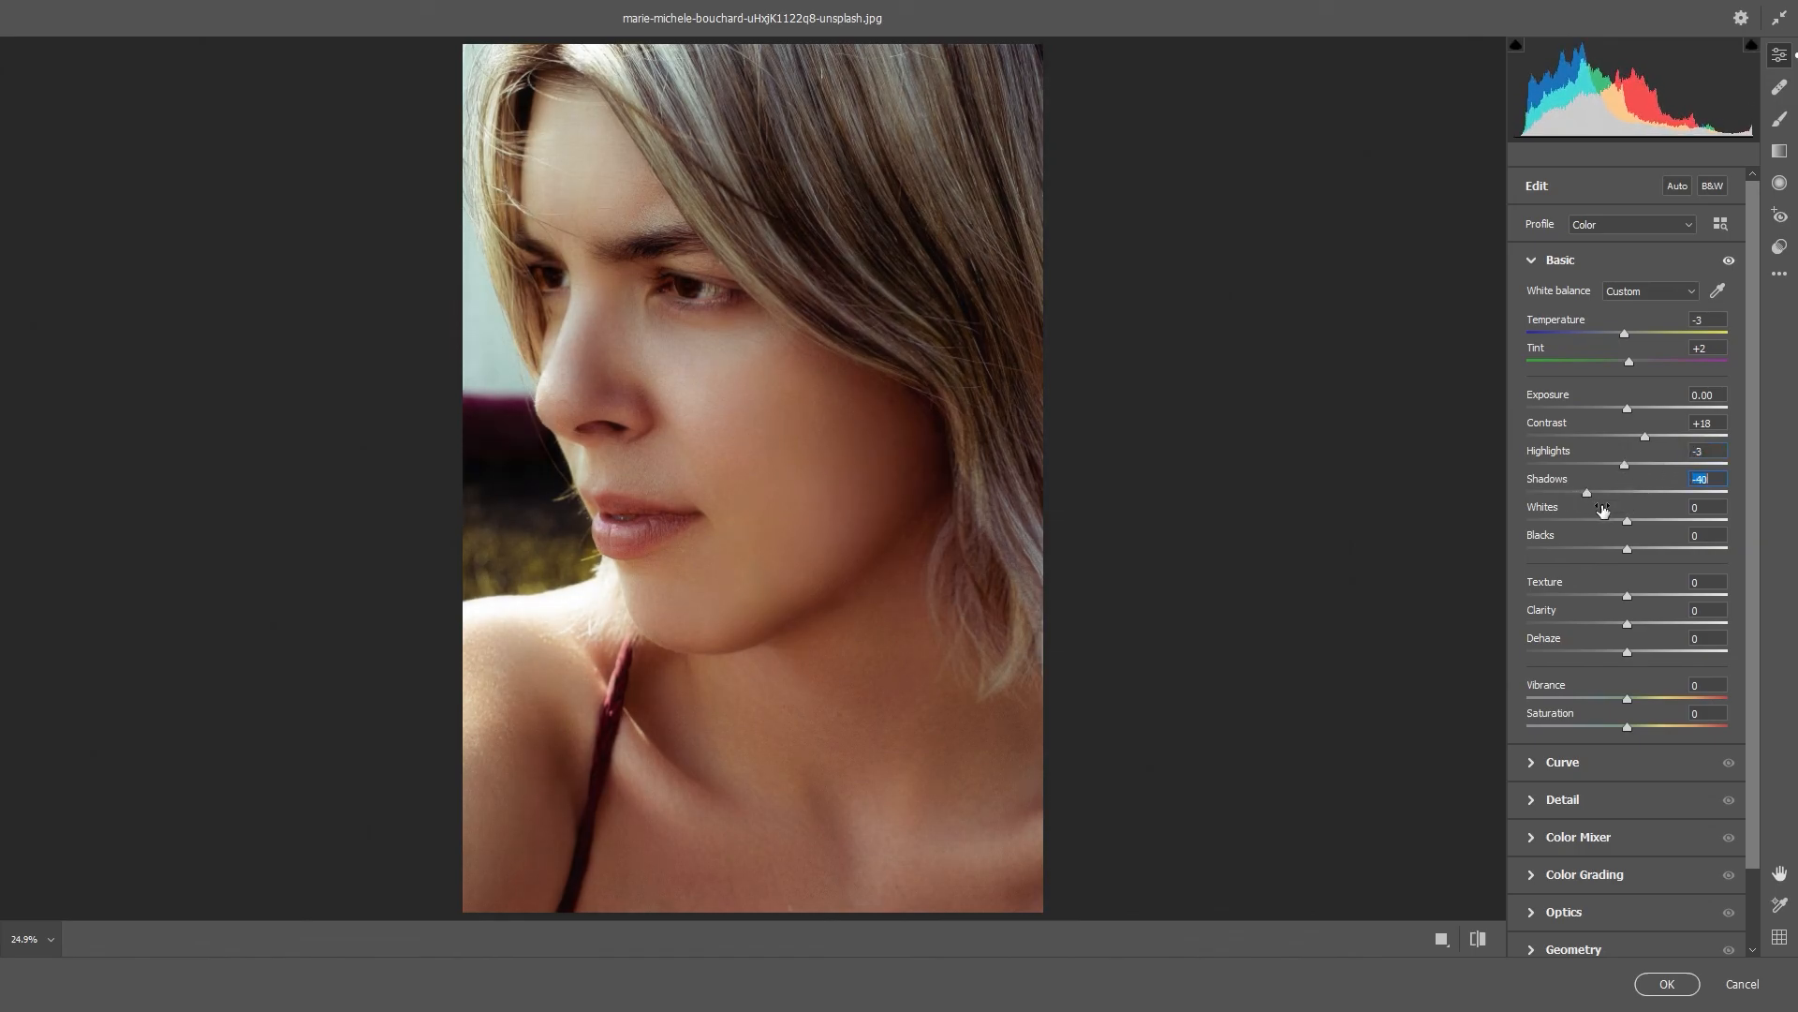
{"action": "left_click", "coordinate": [1659, 520]}
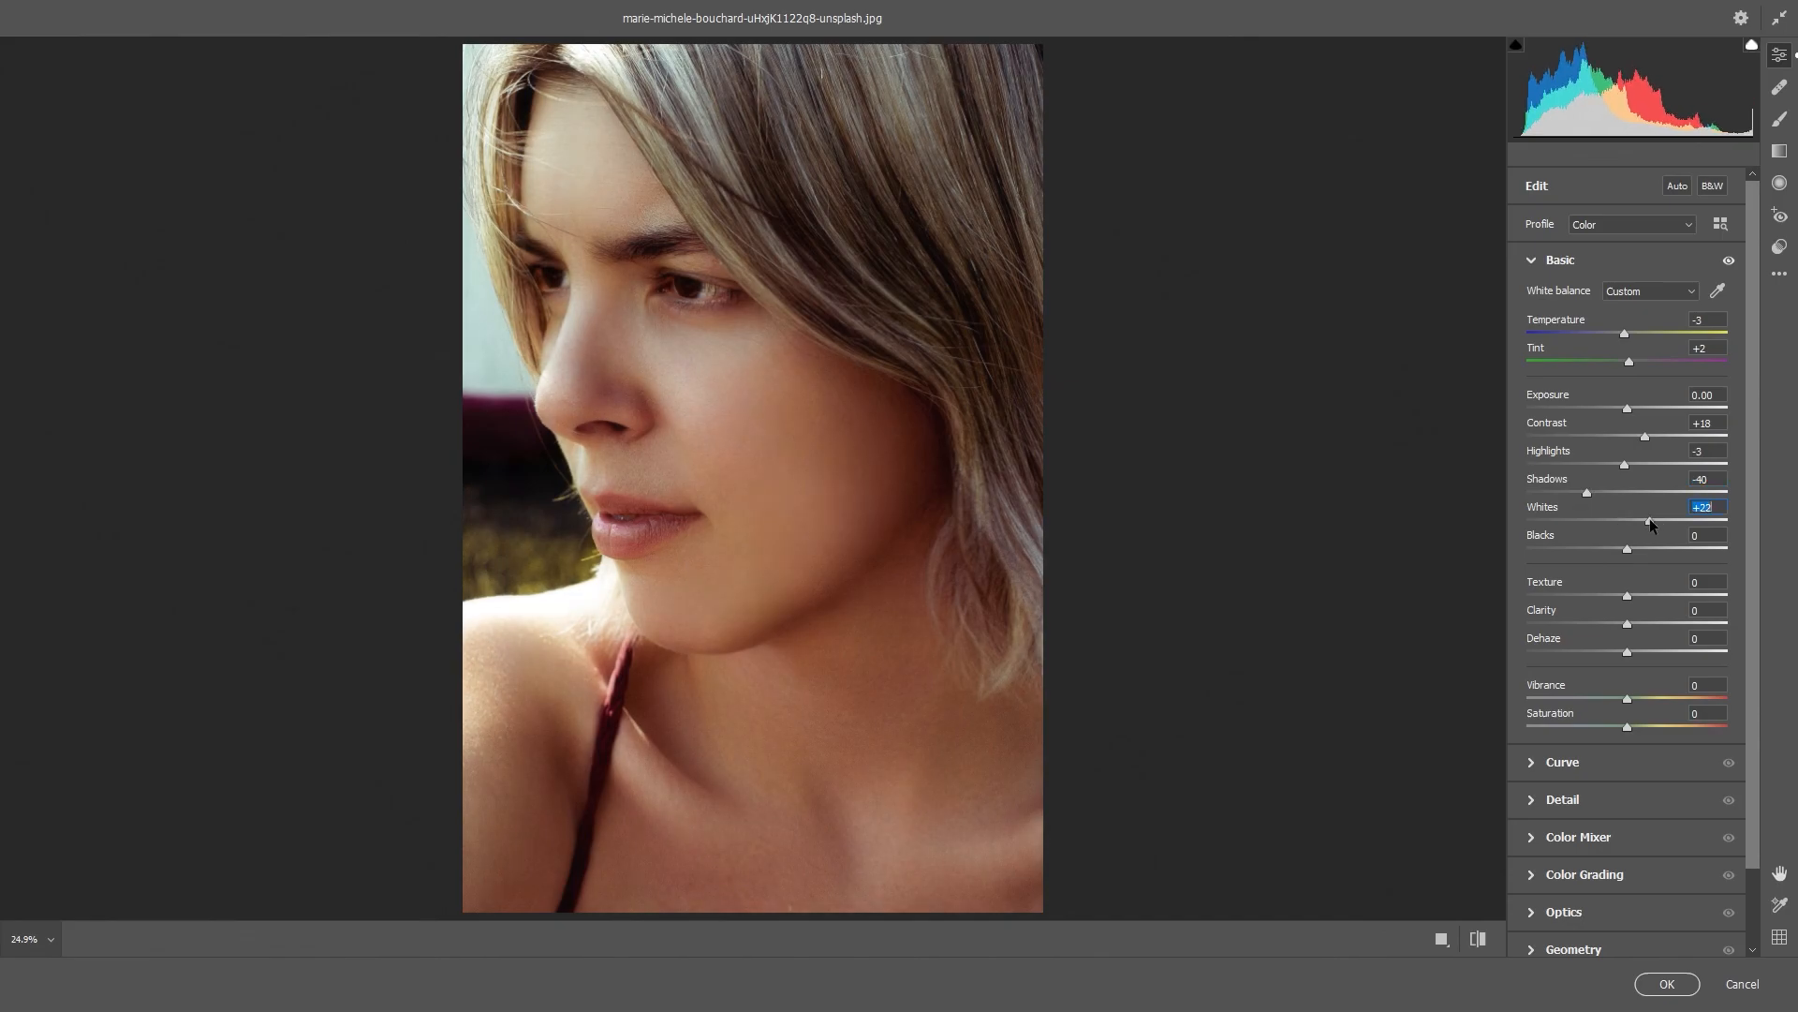
- Set Blacks to -5, Texture to +9, Clarity to -9 and Dehaze to +21 in the Basic adjustments
{"action": "left_click", "coordinate": [1616, 548]}
{"action": "left_click_drag", "start_coordinate": [1616, 547], "coordinate": [1617, 632]}
{"action": "left_click", "coordinate": [1641, 626]}
{"action": "double_click", "coordinate": [1649, 654]}
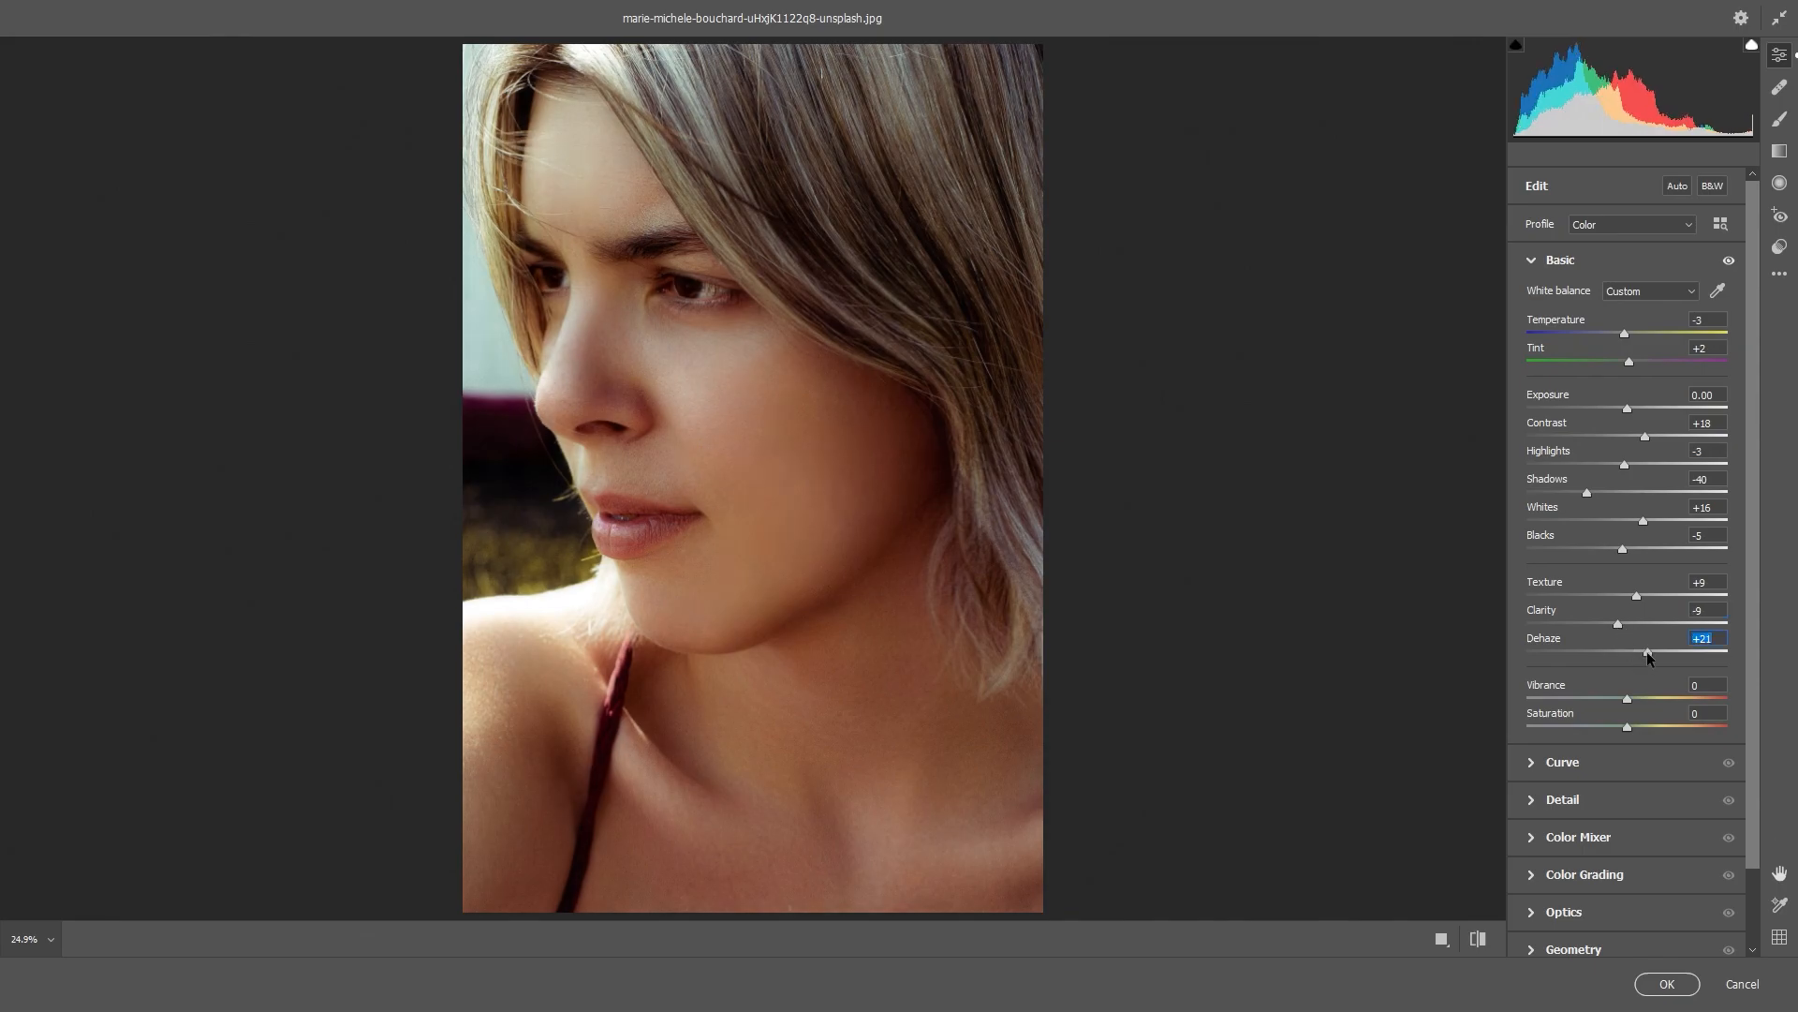
- Set Dehaze to 0 and Vibrance to +9, and adjust the curve with Highlights +7, Darks +5 and Shadows +17
{"action": "left_click", "coordinate": [1634, 702]}
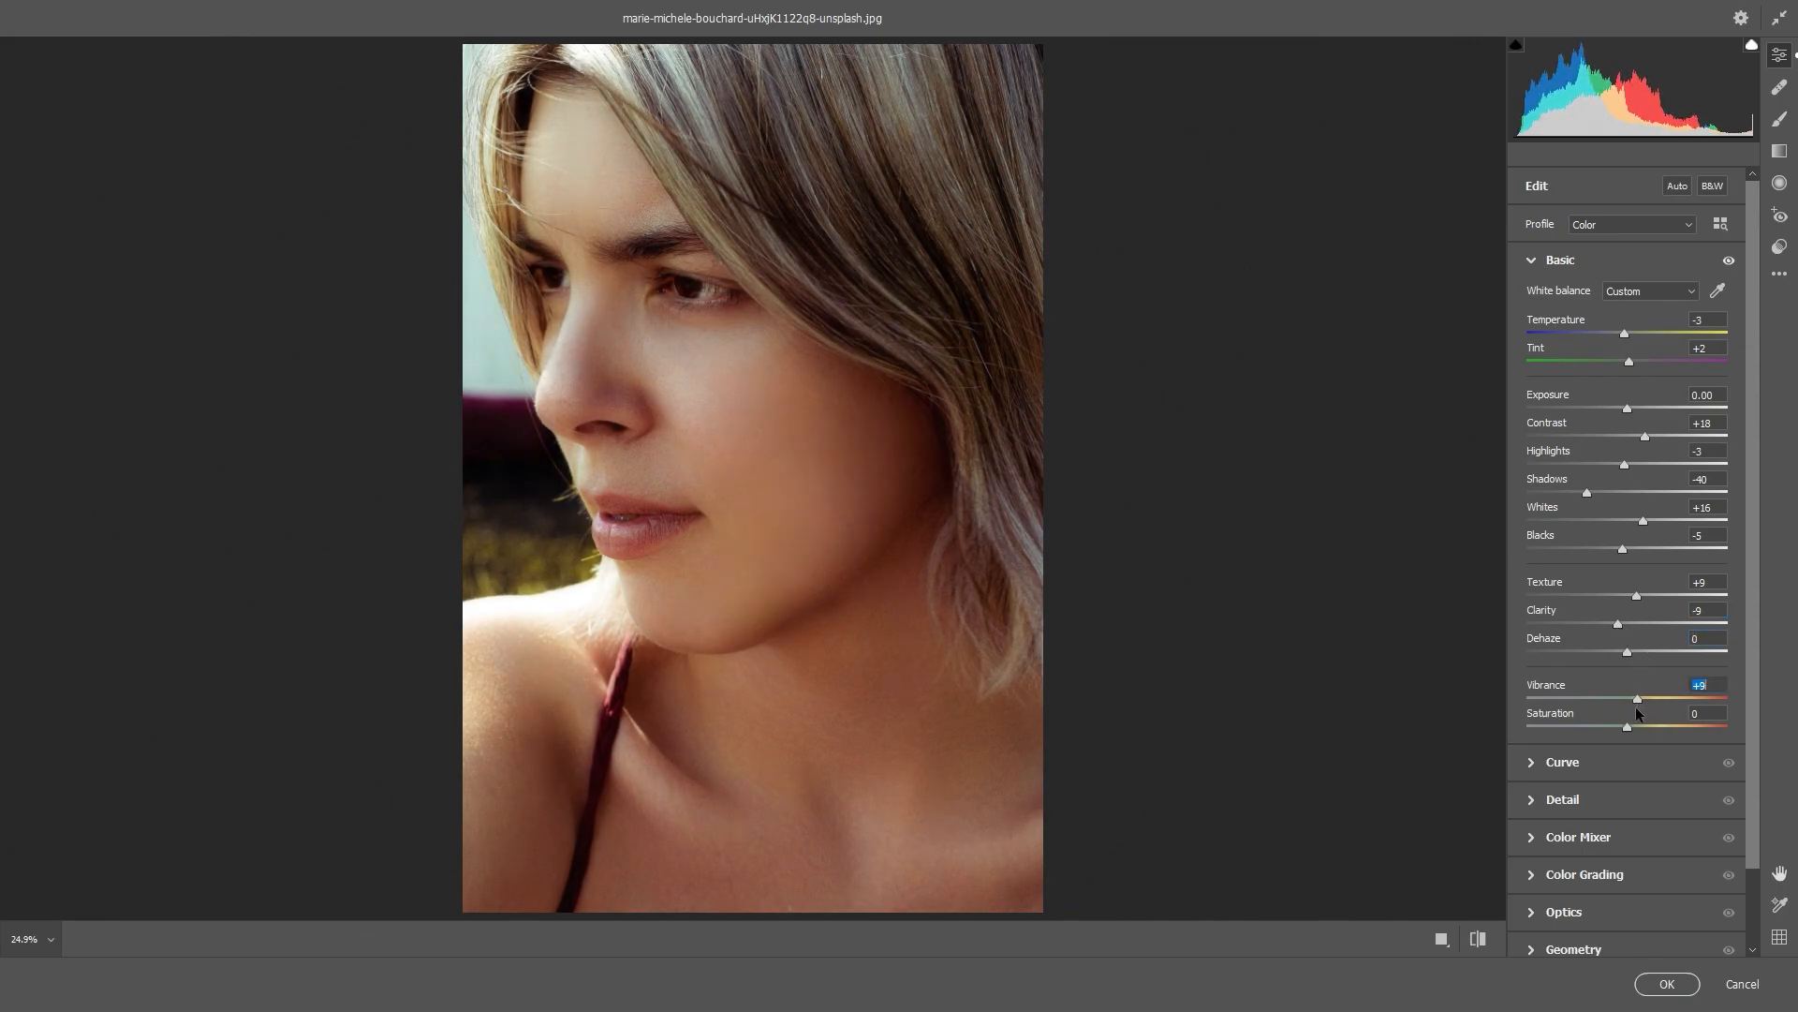
{"action": "left_click", "coordinate": [1586, 766]}
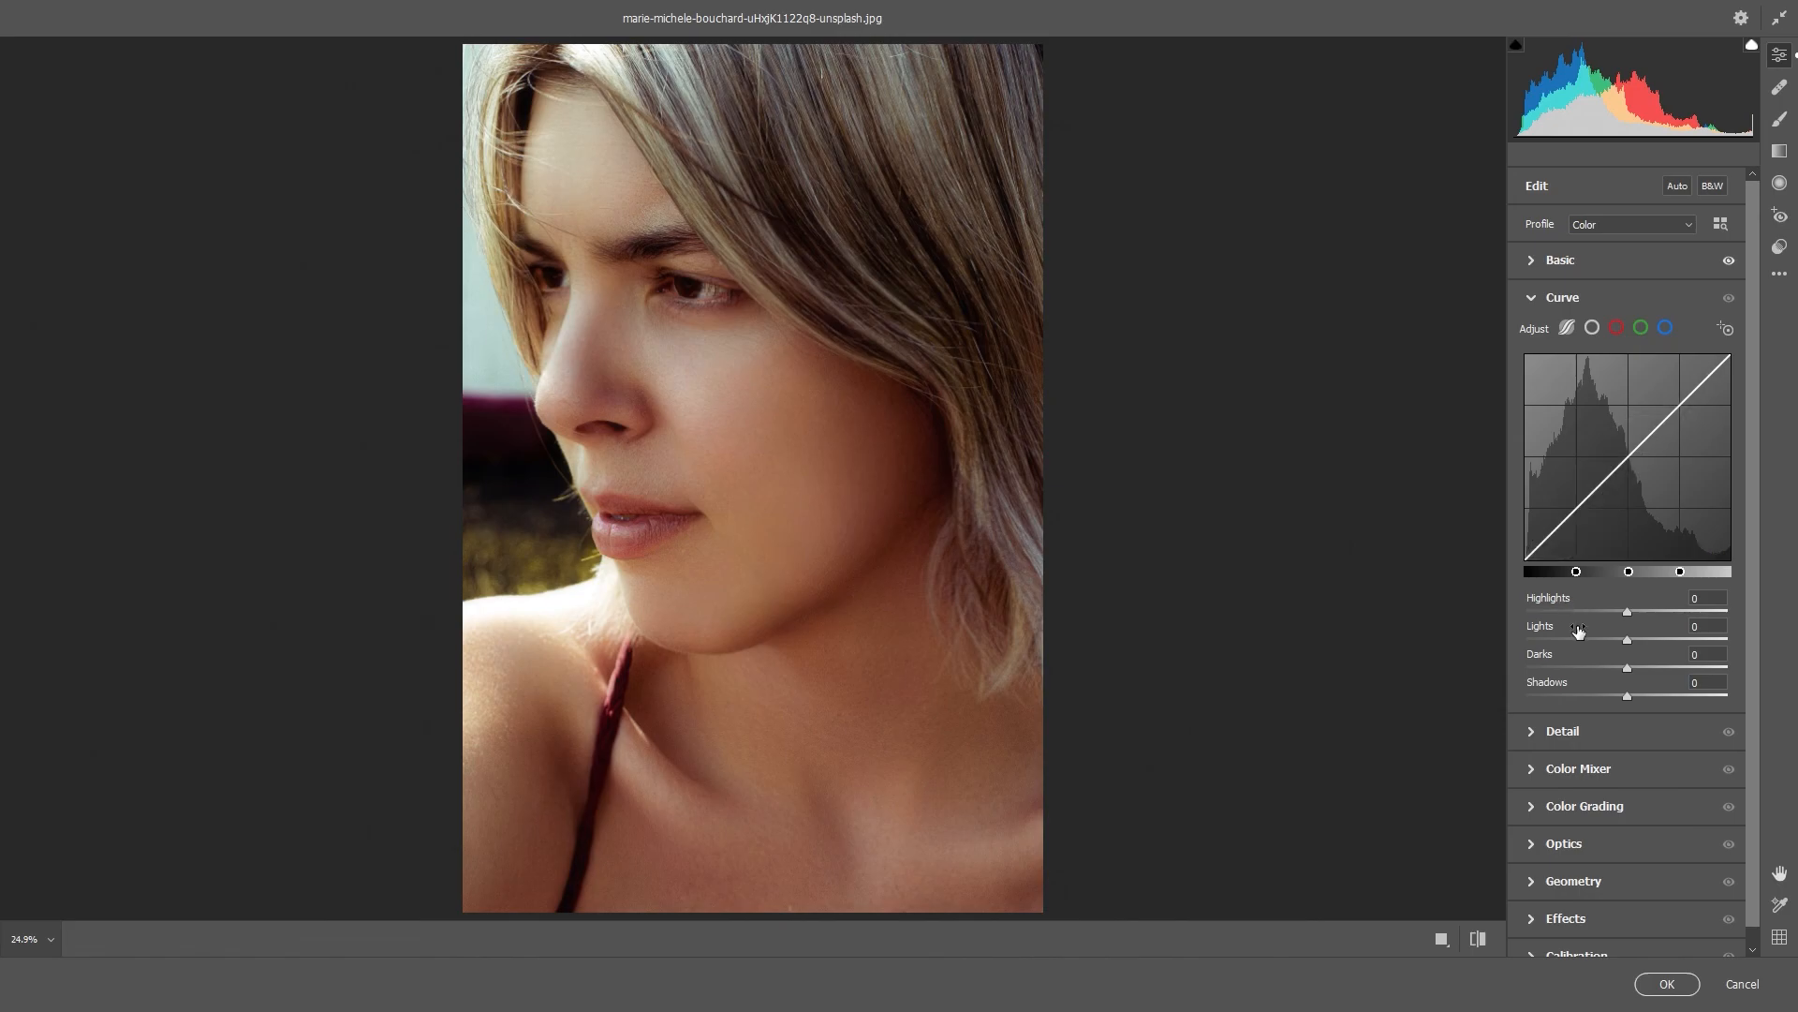
{"action": "left_click", "coordinate": [1646, 612]}
{"action": "left_click_drag", "start_coordinate": [1646, 613], "coordinate": [1644, 697]}
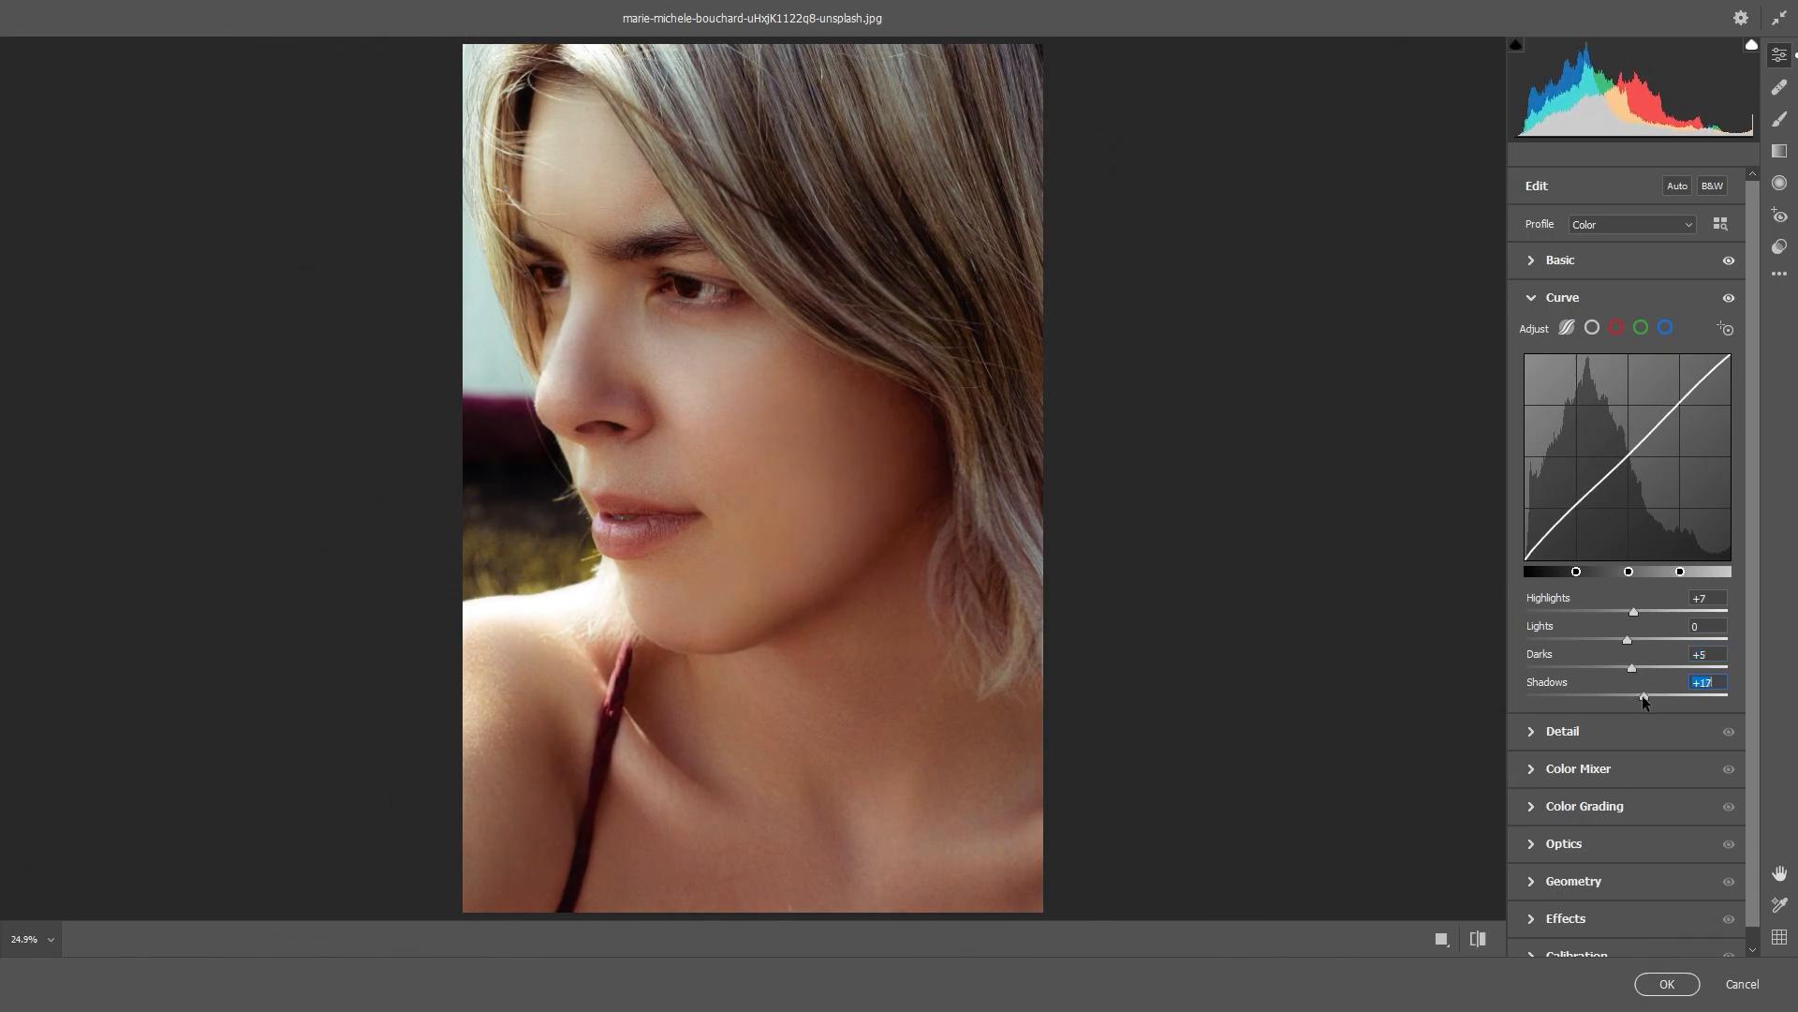
- Set Sharpening to 67 and use Color Grading to raise the midtones' luminance slightly and the shadows' luminance to 5
{"action": "left_click", "coordinate": [1596, 733]}
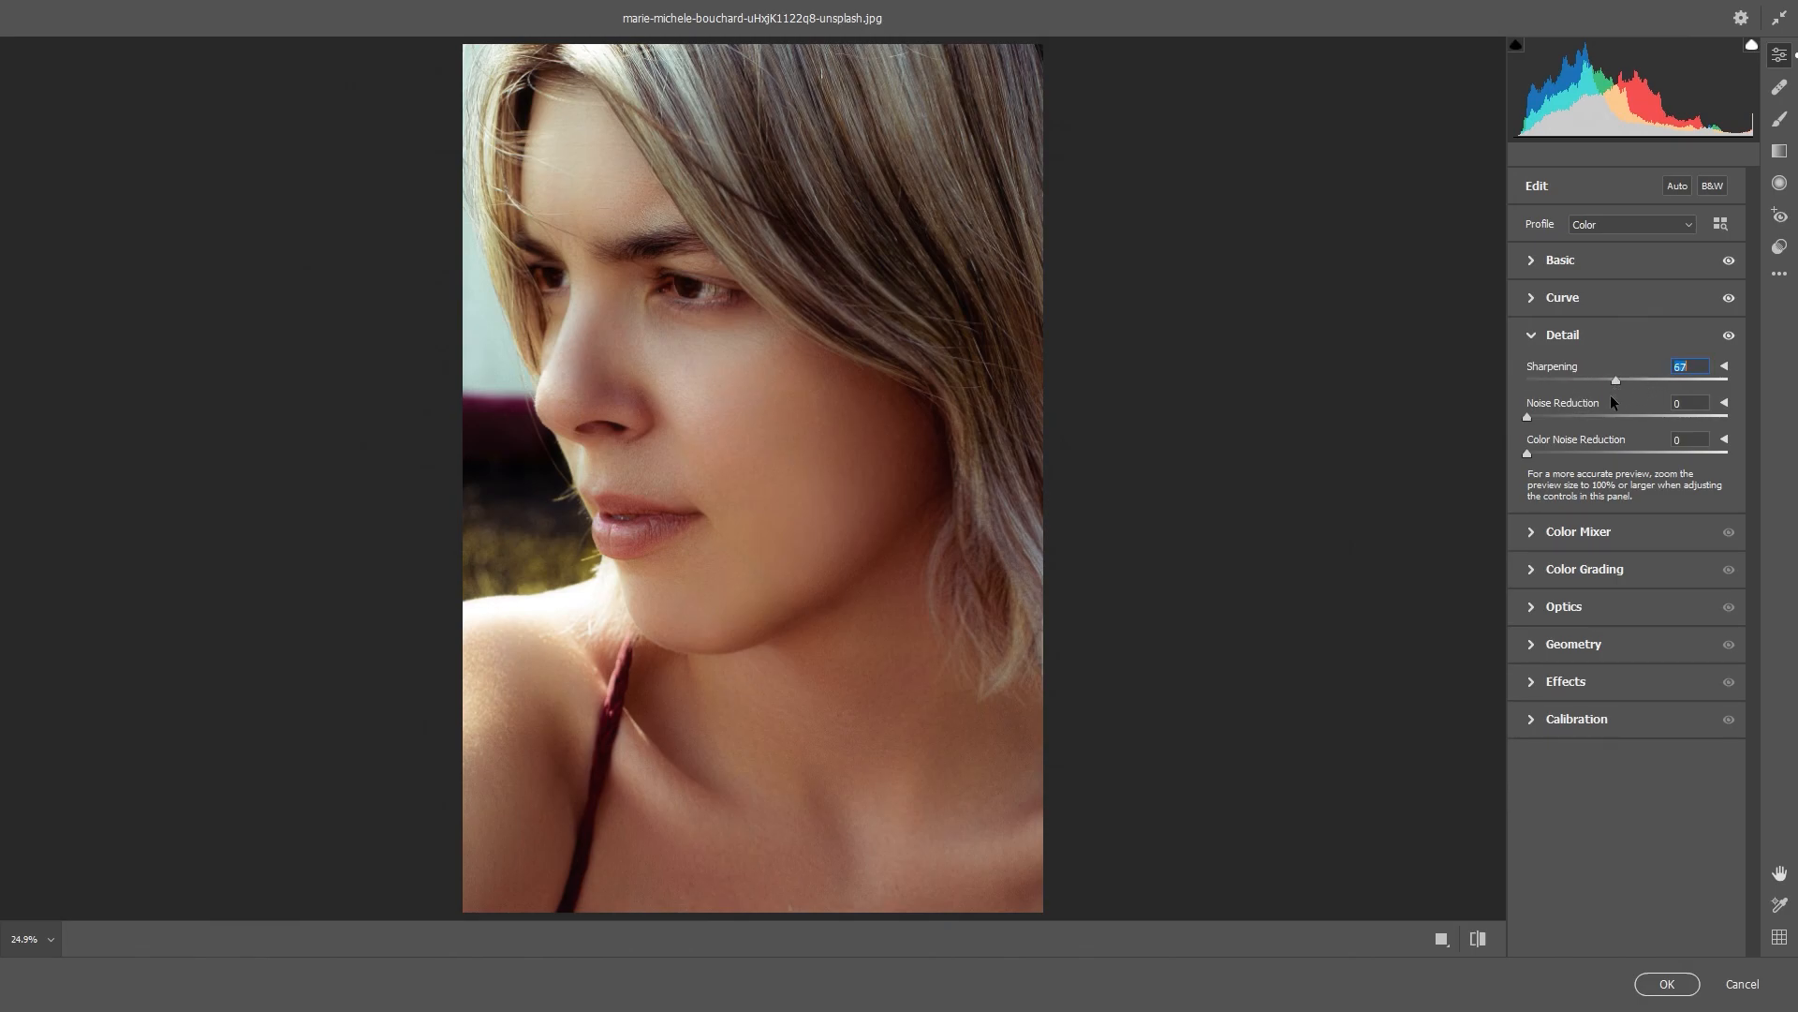
{"action": "left_click", "coordinate": [1554, 572]}
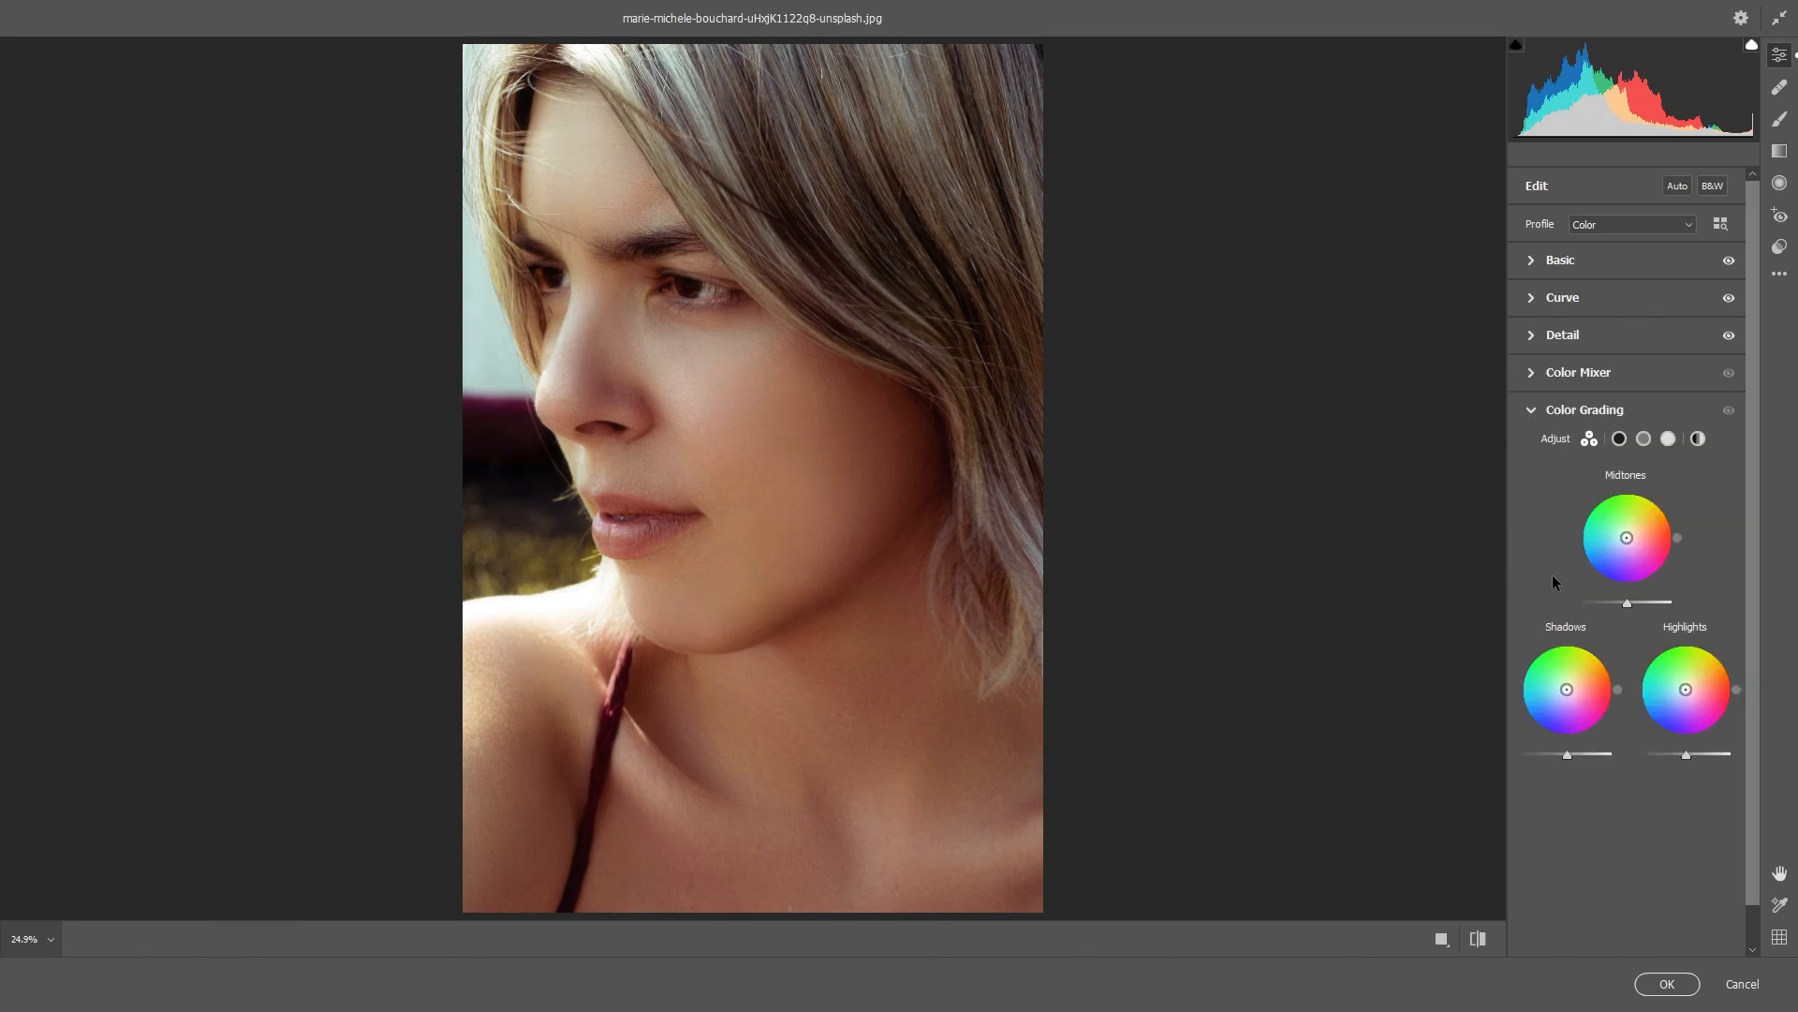
{"action": "left_click_drag", "start_coordinate": [1638, 600], "coordinate": [1629, 607]}
{"action": "mouse_move", "coordinate": [1567, 754]}
{"action": "left_mouse_down"}
{"action": "mouse_move", "coordinate": [1582, 747]}
{"action": "mouse_move", "coordinate": [1573, 759]}
{"action": "left_mouse_up"}
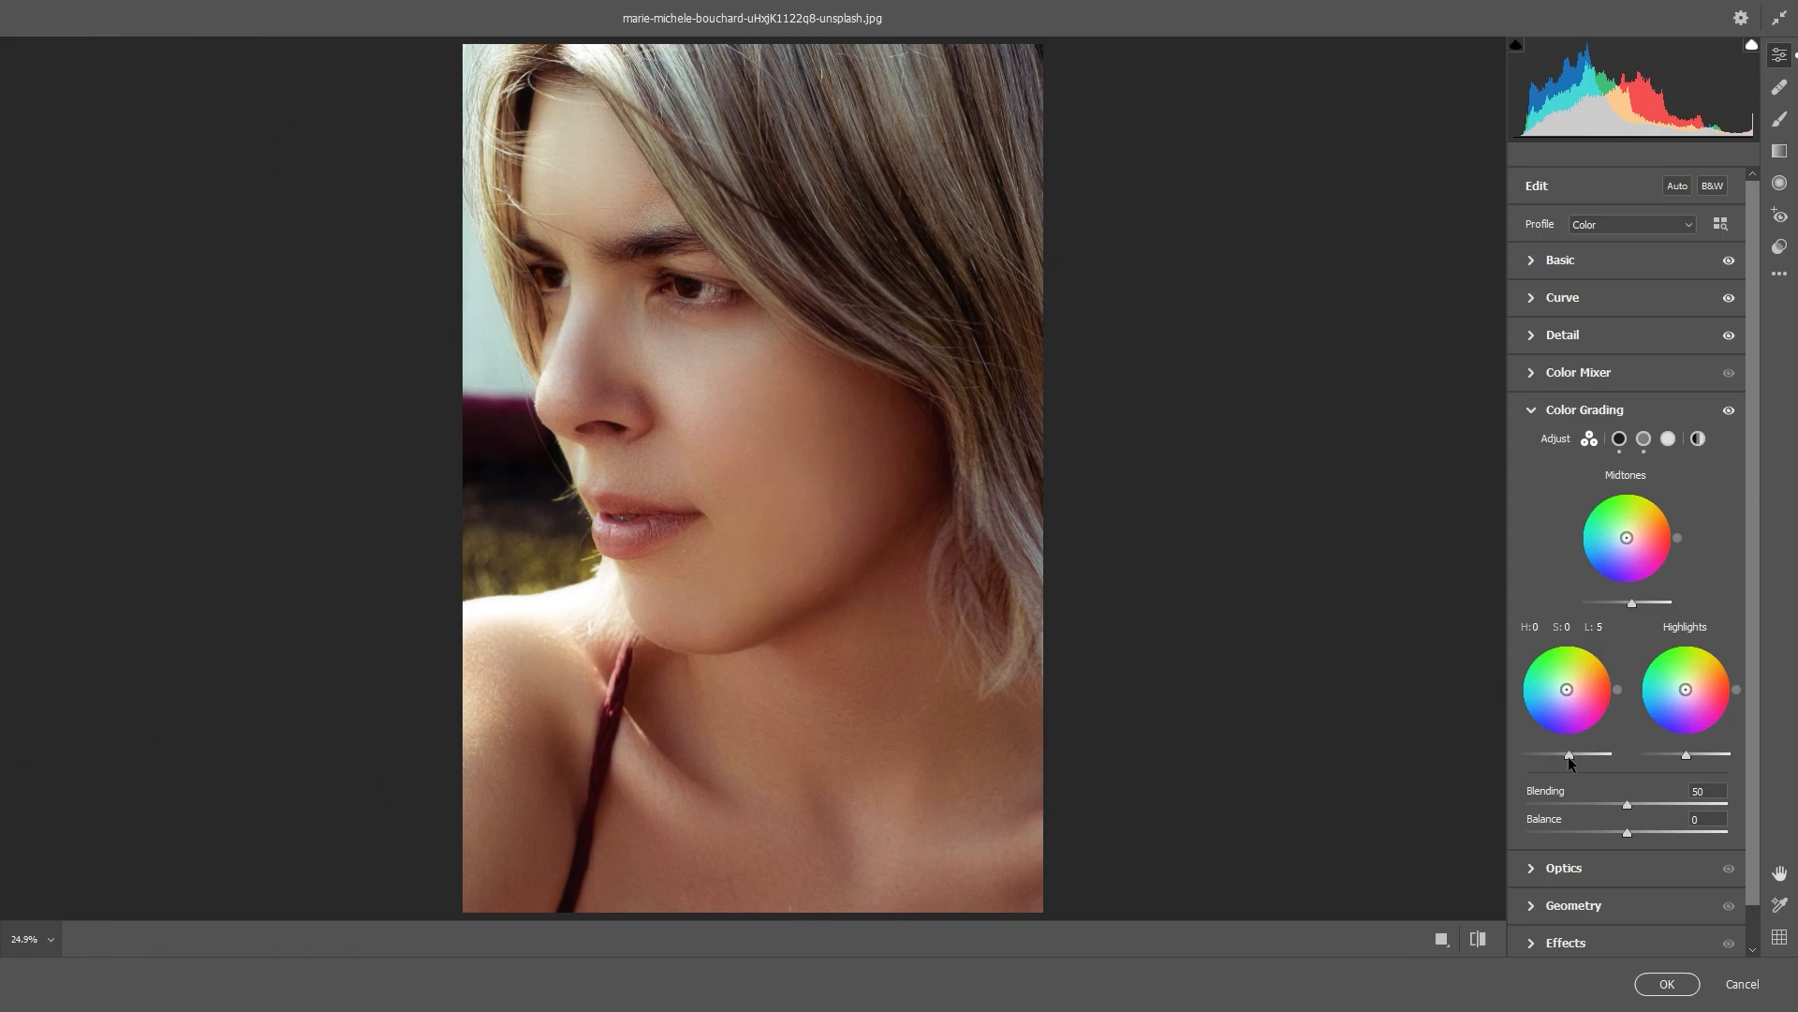
- Grade the shadows with hue 90, saturation 8 and luminance 12, and raise the luminance of the highlights
{"action": "left_click_drag", "start_coordinate": [1570, 704], "coordinate": [1566, 679]}
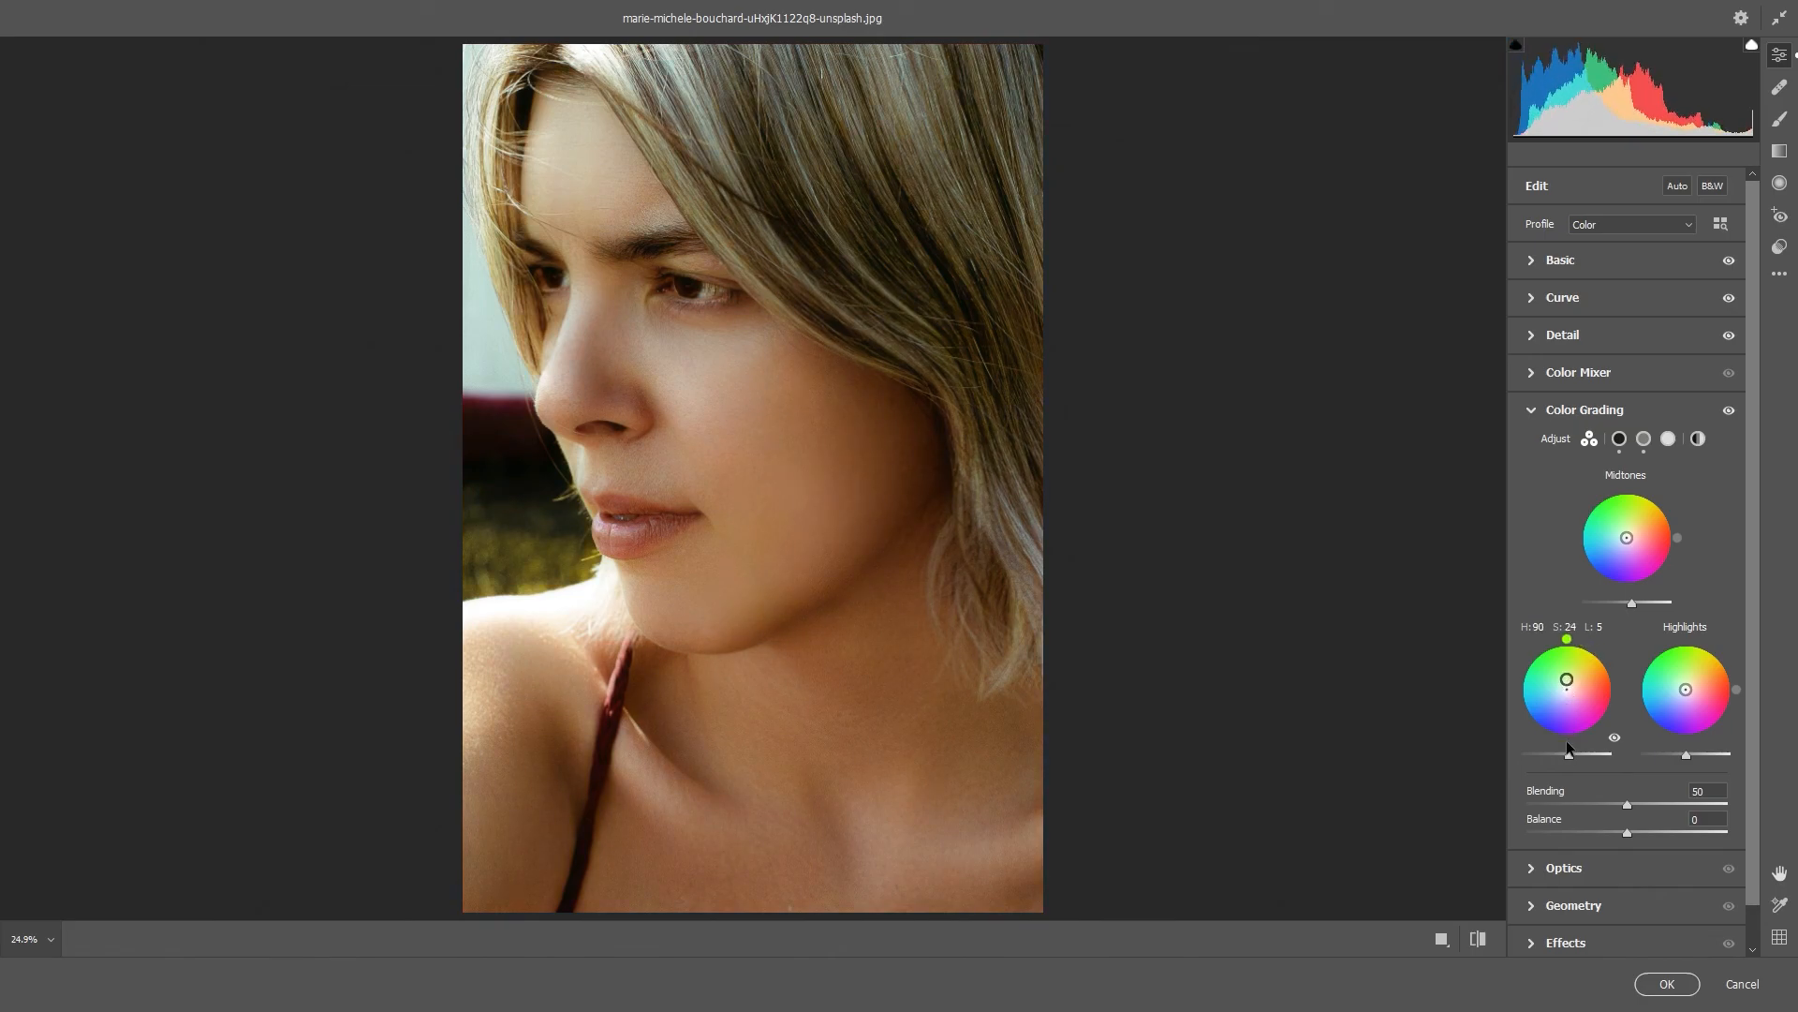
{"action": "left_click_drag", "start_coordinate": [1572, 760], "coordinate": [1575, 751]}
{"action": "left_click_drag", "start_coordinate": [1566, 680], "coordinate": [1566, 686]}
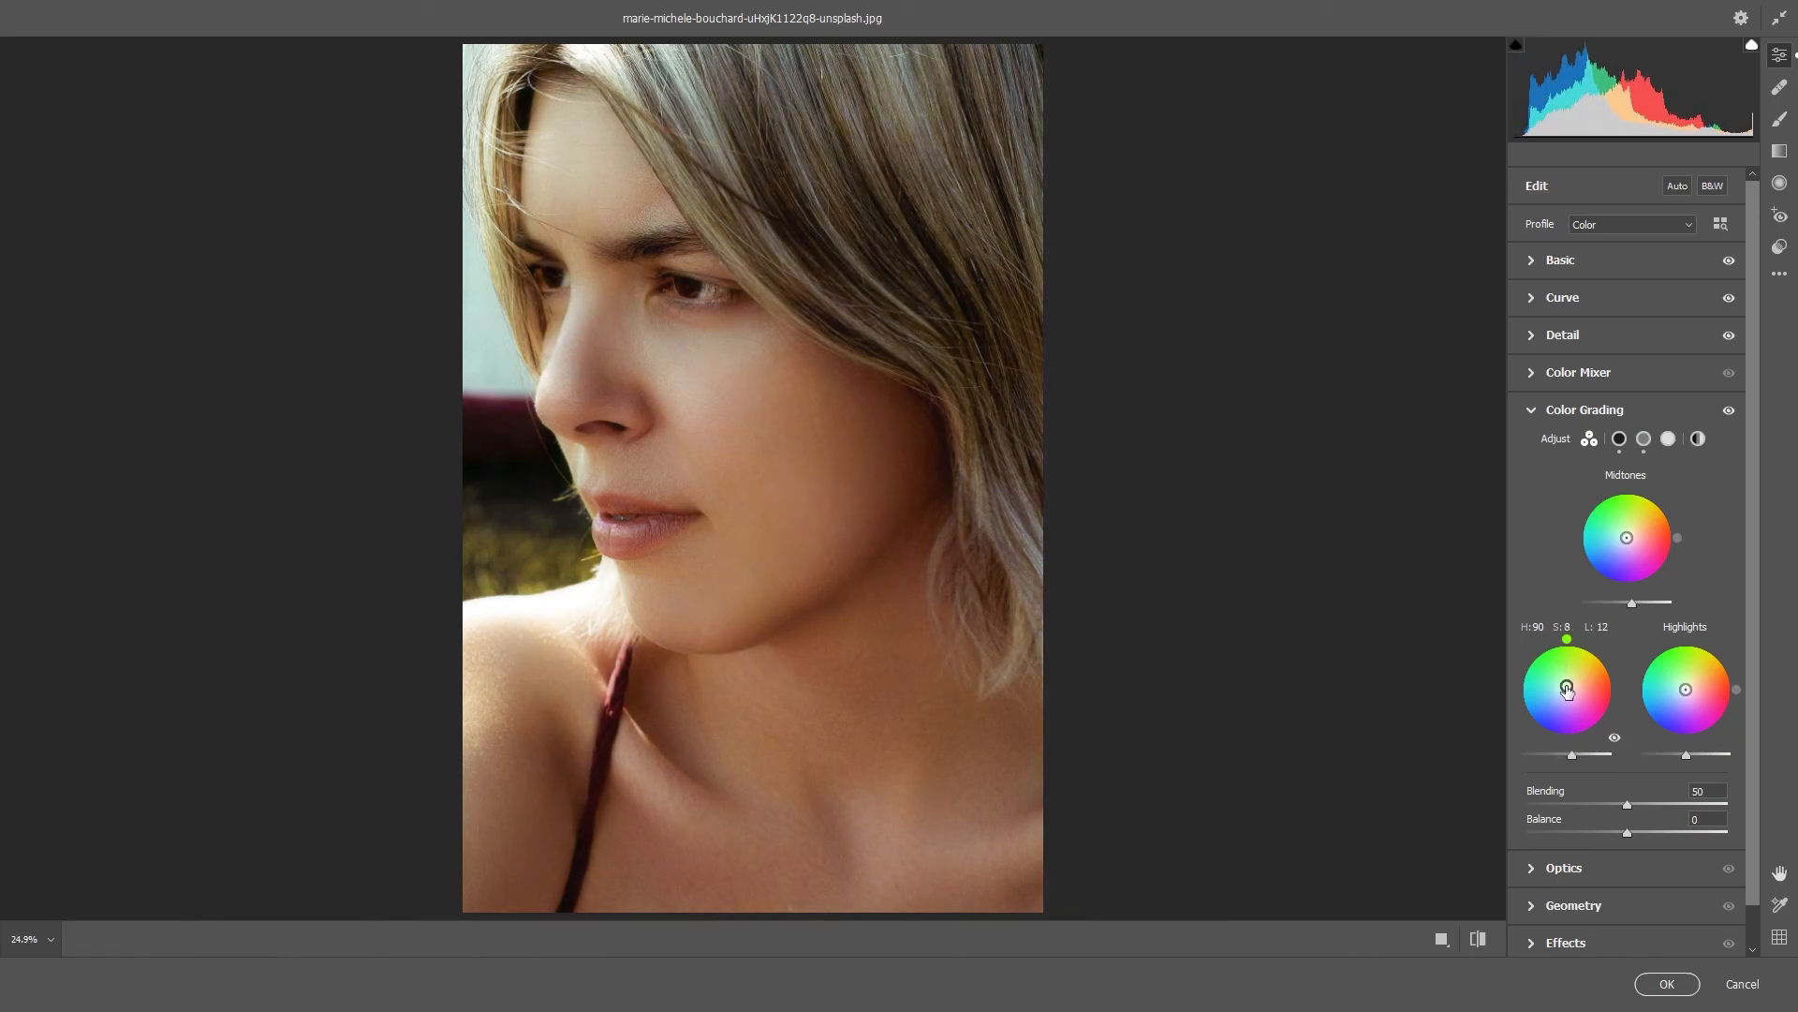
{"action": "left_click_drag", "start_coordinate": [1684, 747], "coordinate": [1707, 759]}
- Raise the Green Primary saturation slightly in Calibration and apply the Camera Raw Filter to the Smart Object
{"action": "scroll", "coordinate": [1623, 901], "scroll_direction": "down", "scroll_amount": 1}
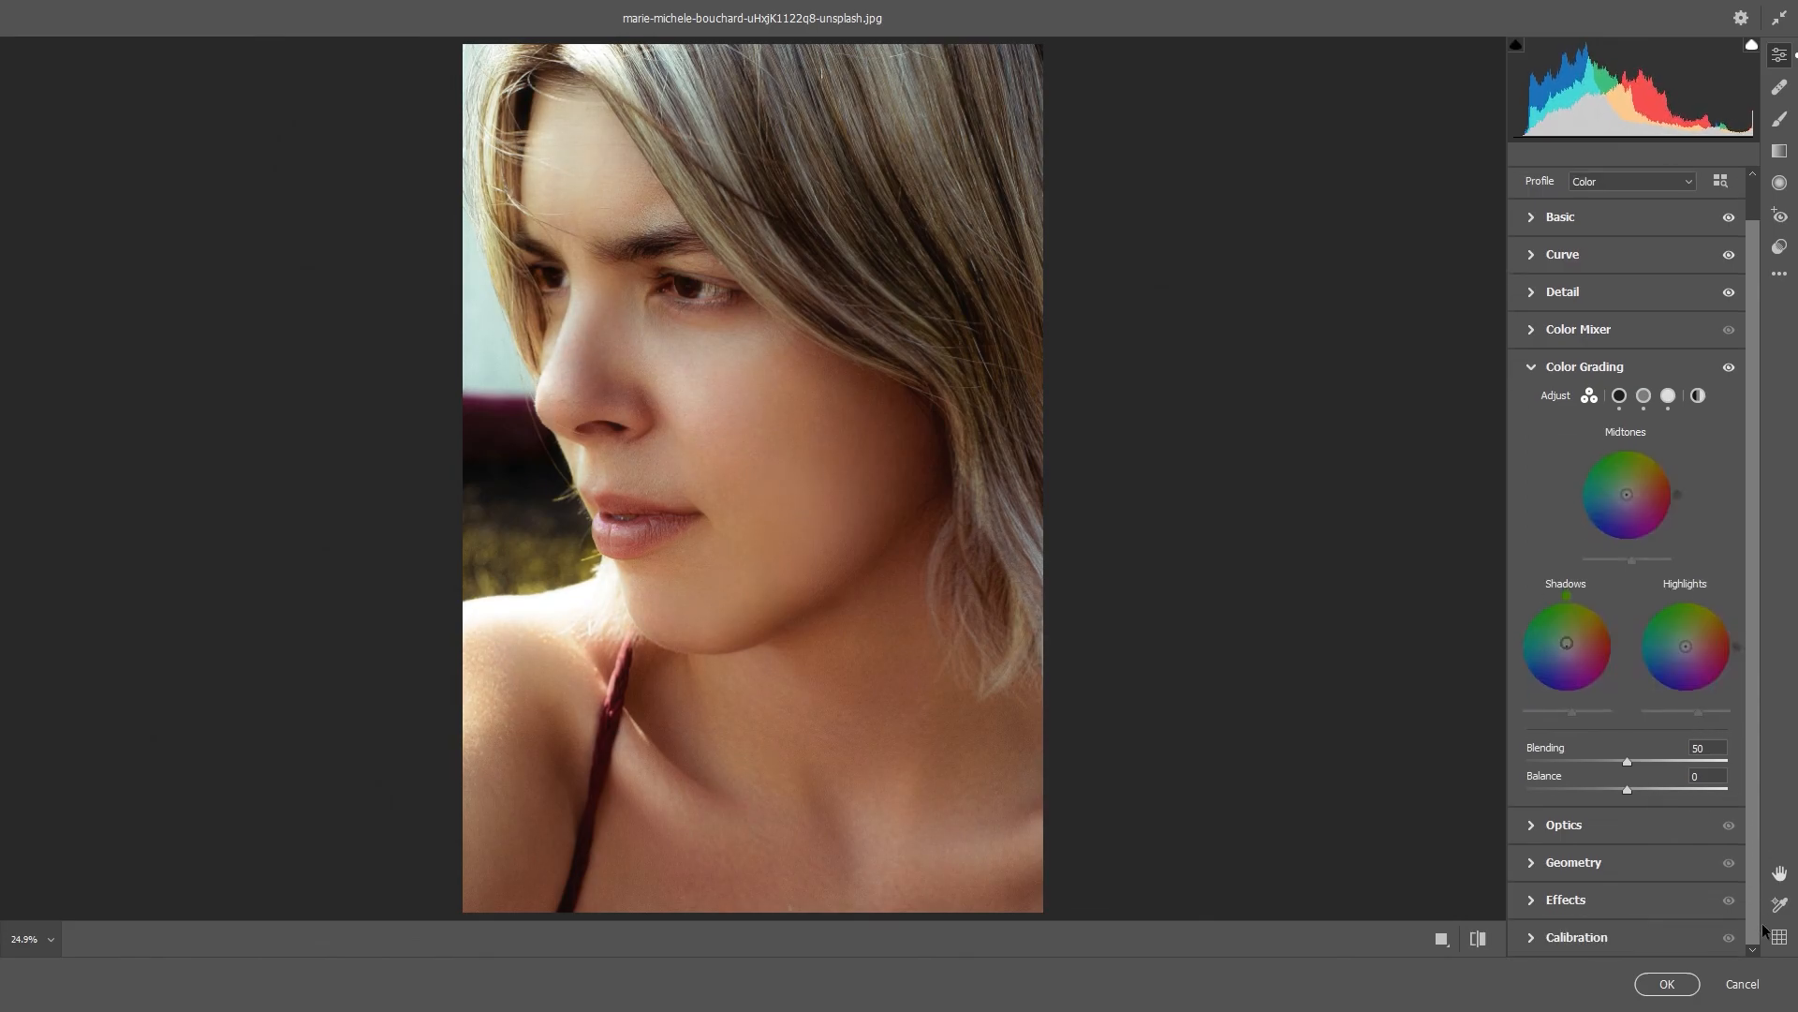
{"action": "left_click", "coordinate": [1557, 935]}
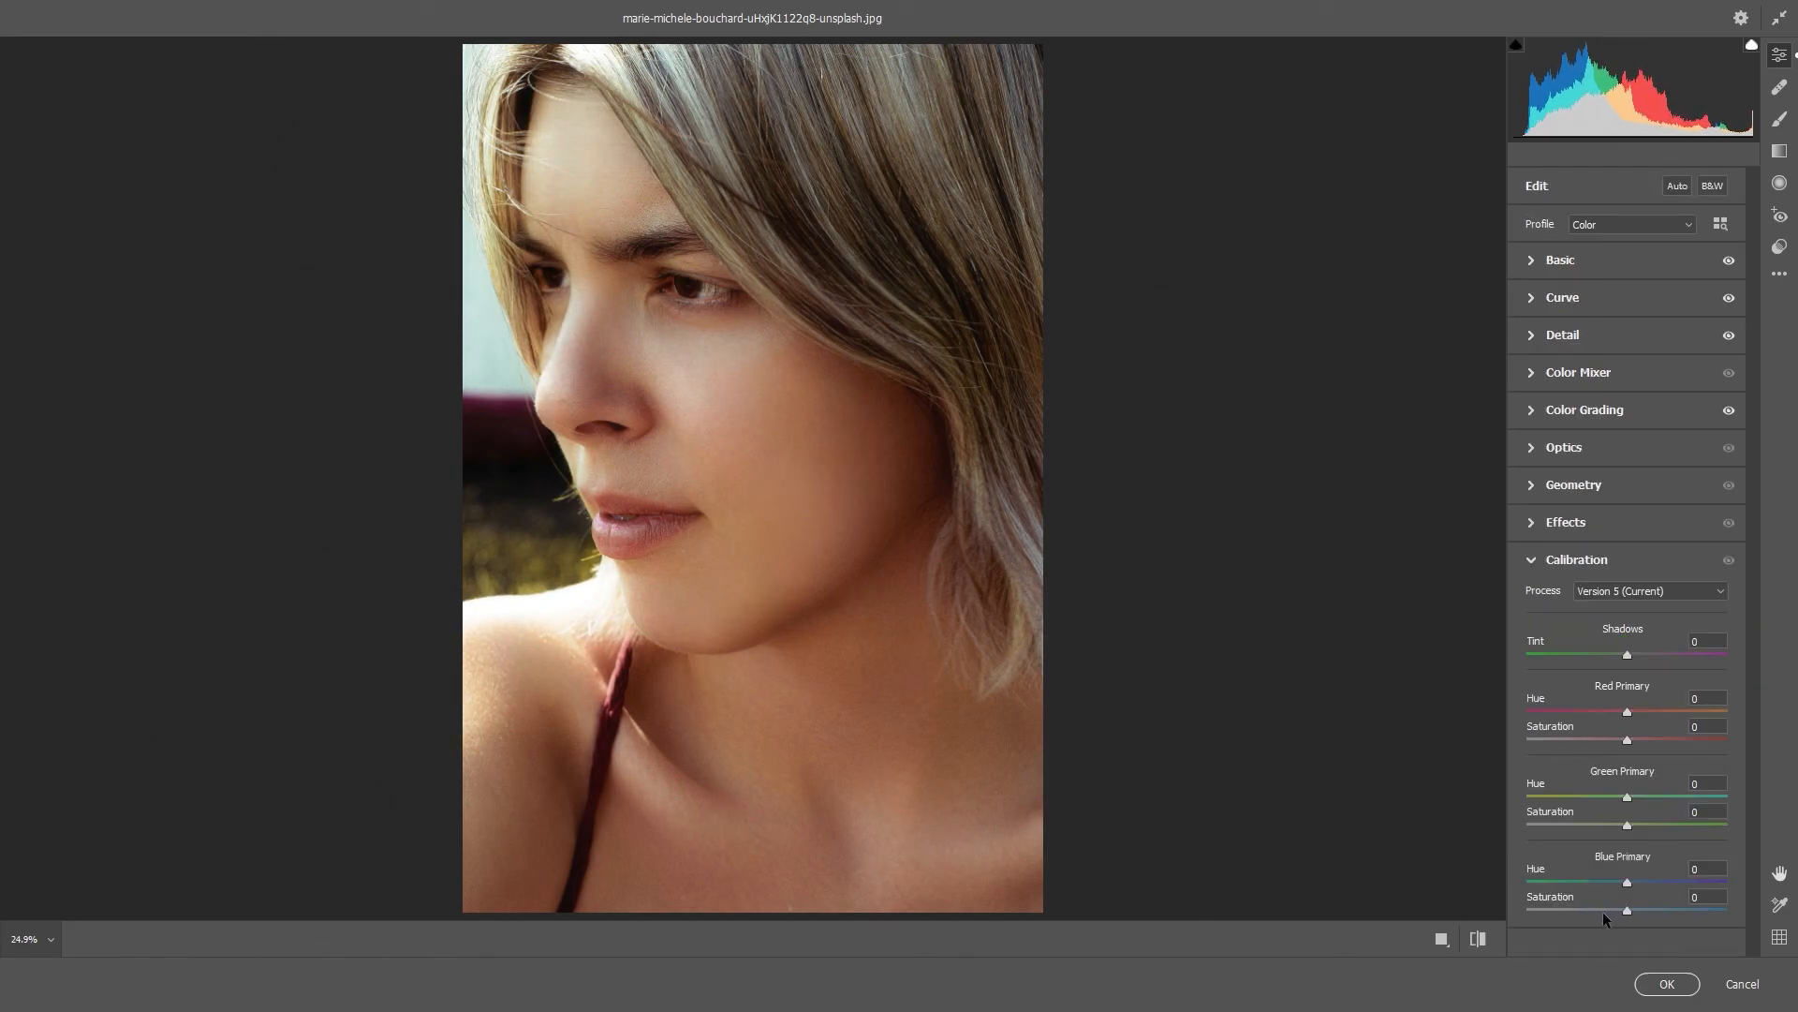
{"action": "left_click", "coordinate": [1648, 825]}
{"action": "left_click_drag", "start_coordinate": [1647, 824], "coordinate": [1633, 828]}
{"action": "left_click", "coordinate": [1660, 980]}
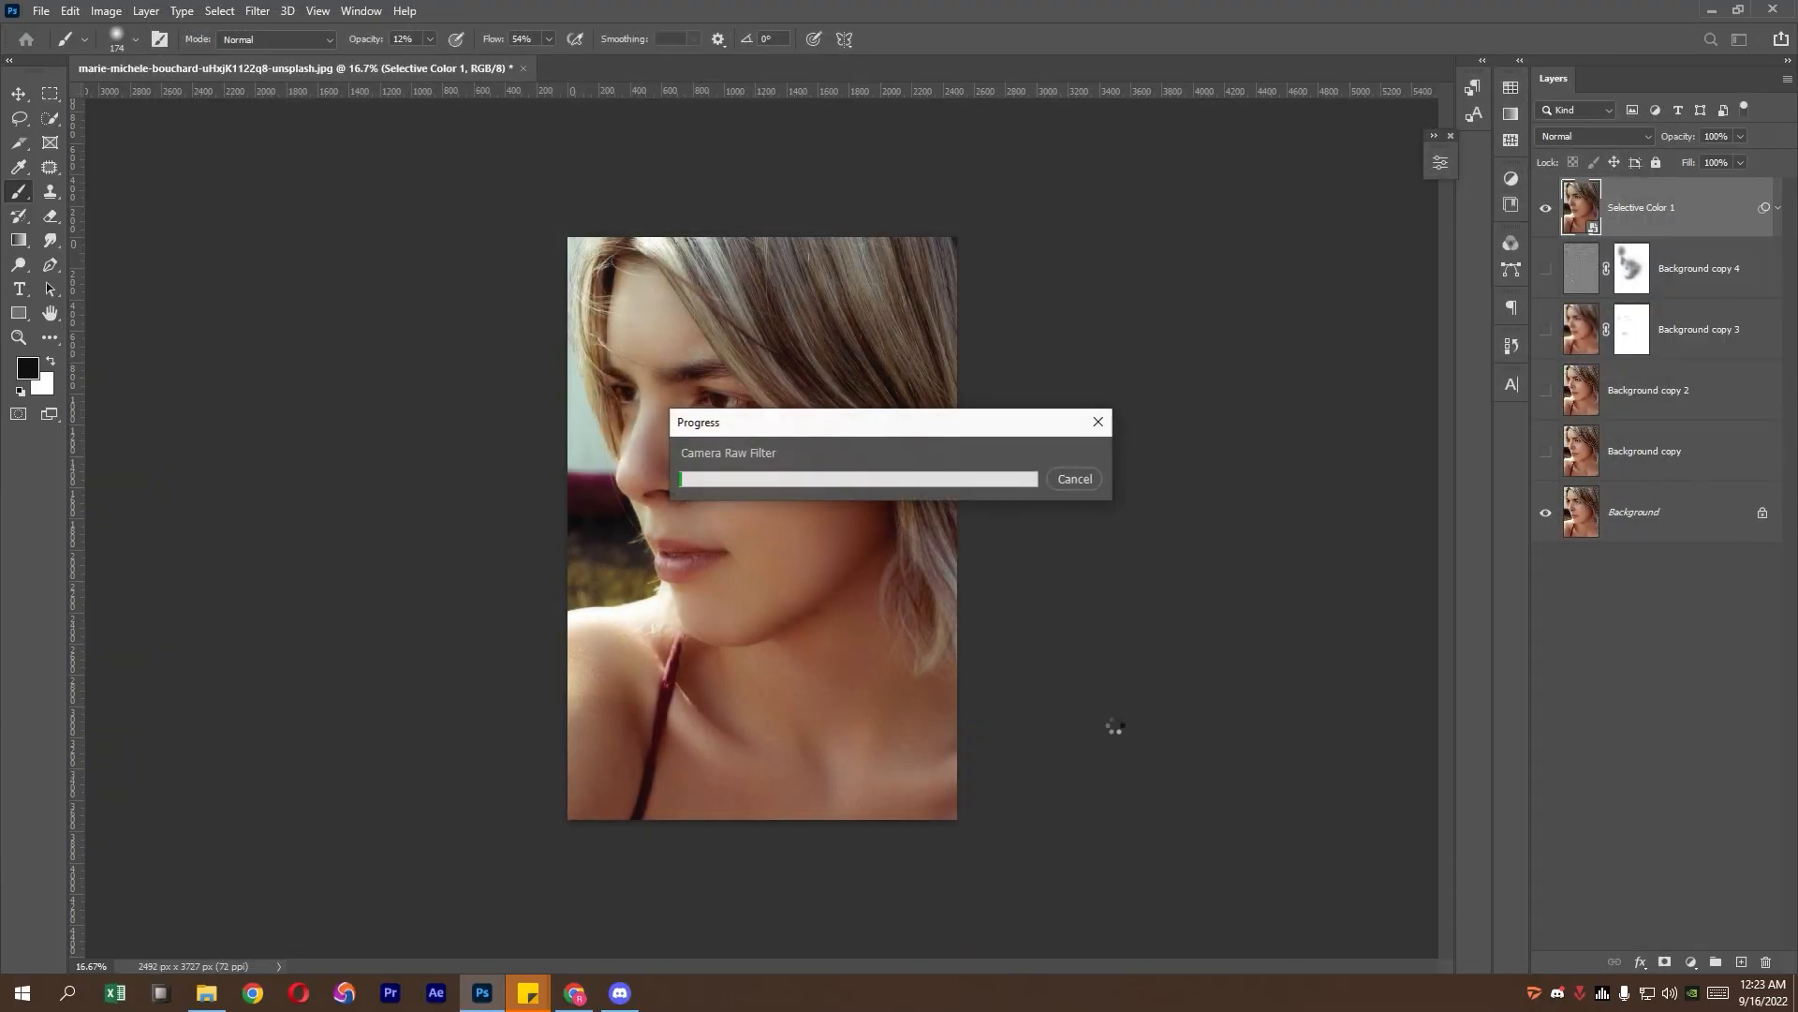
- Compare the portrait with and without the Selective Color 1 Smart Object, first as a whole and at 25% zoom
{"action": "left_click", "coordinate": [1548, 211]}
{"action": "left_click", "coordinate": [1548, 212]}
{"action": "left_click", "coordinate": [1548, 211]}
{"action": "left_click", "coordinate": [1547, 212]}
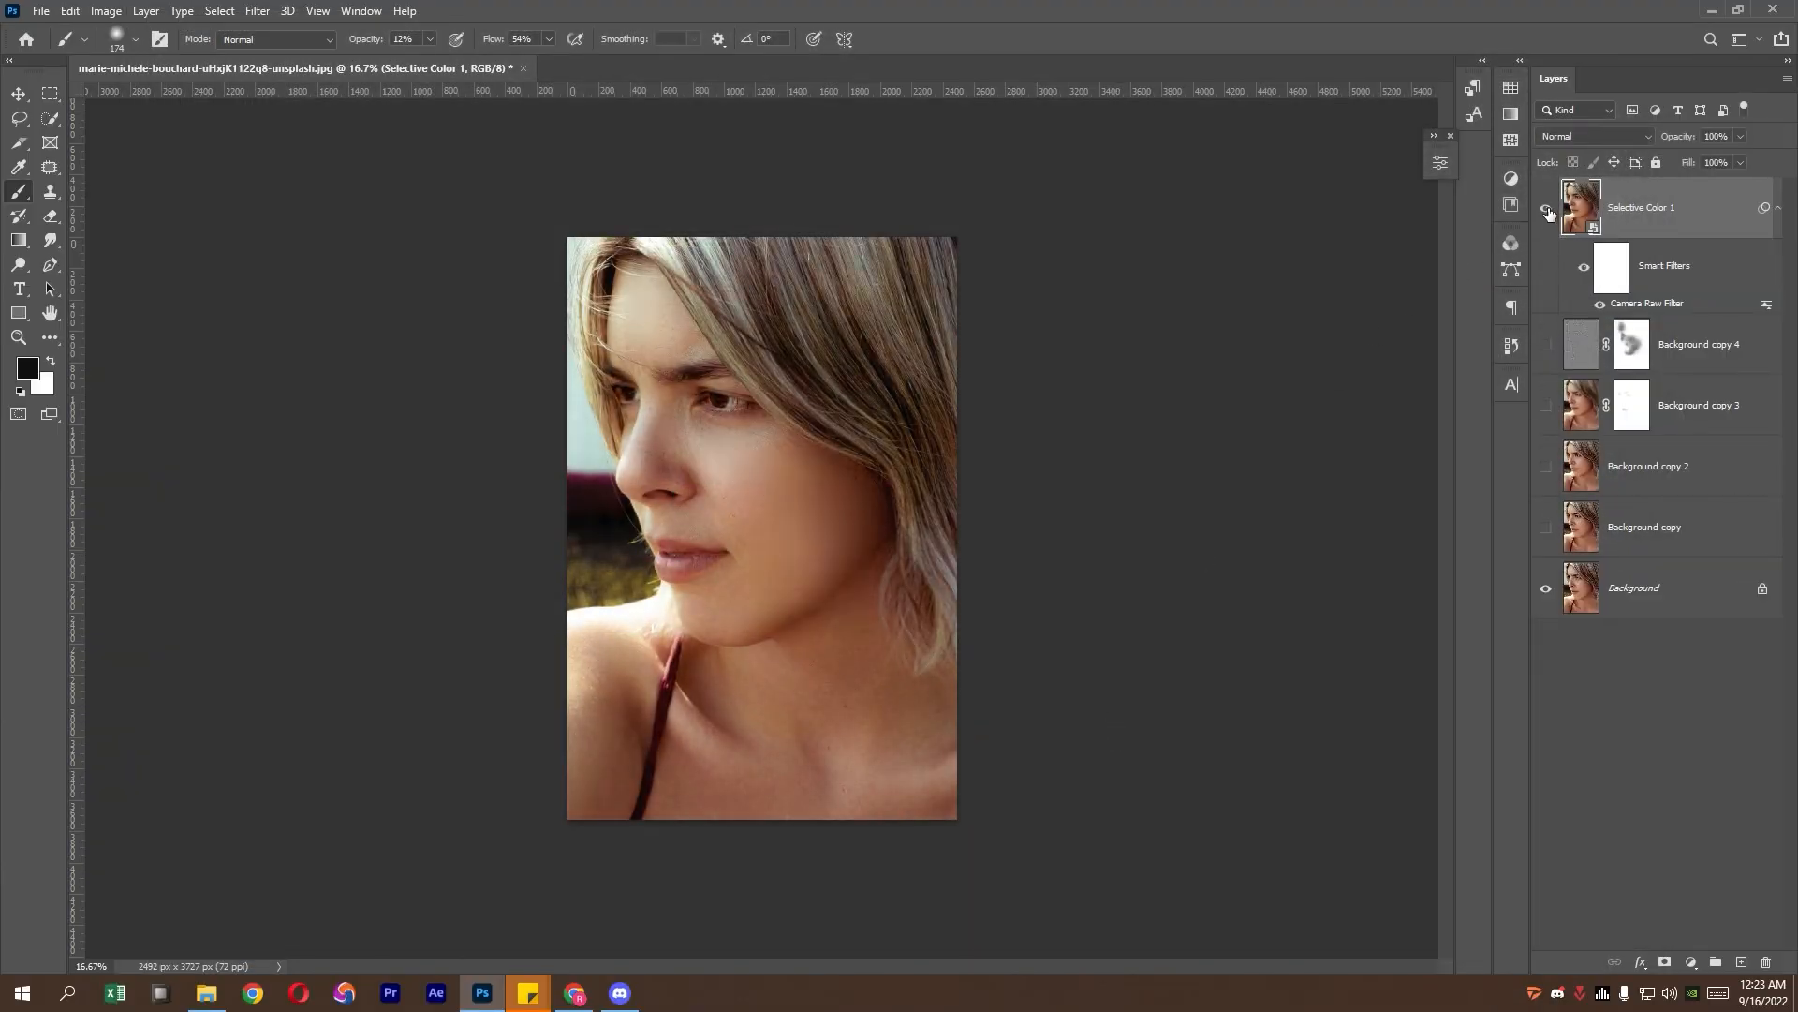
{"action": "left_click", "coordinate": [1548, 211]}
{"action": "left_click", "coordinate": [1547, 211]}
{"action": "left_click", "coordinate": [1051, 379], "text": "ctrl"}
{"action": "left_click_drag", "start_coordinate": [1060, 438], "coordinate": [1066, 373]}
{"action": "left_click", "coordinate": [1548, 208]}
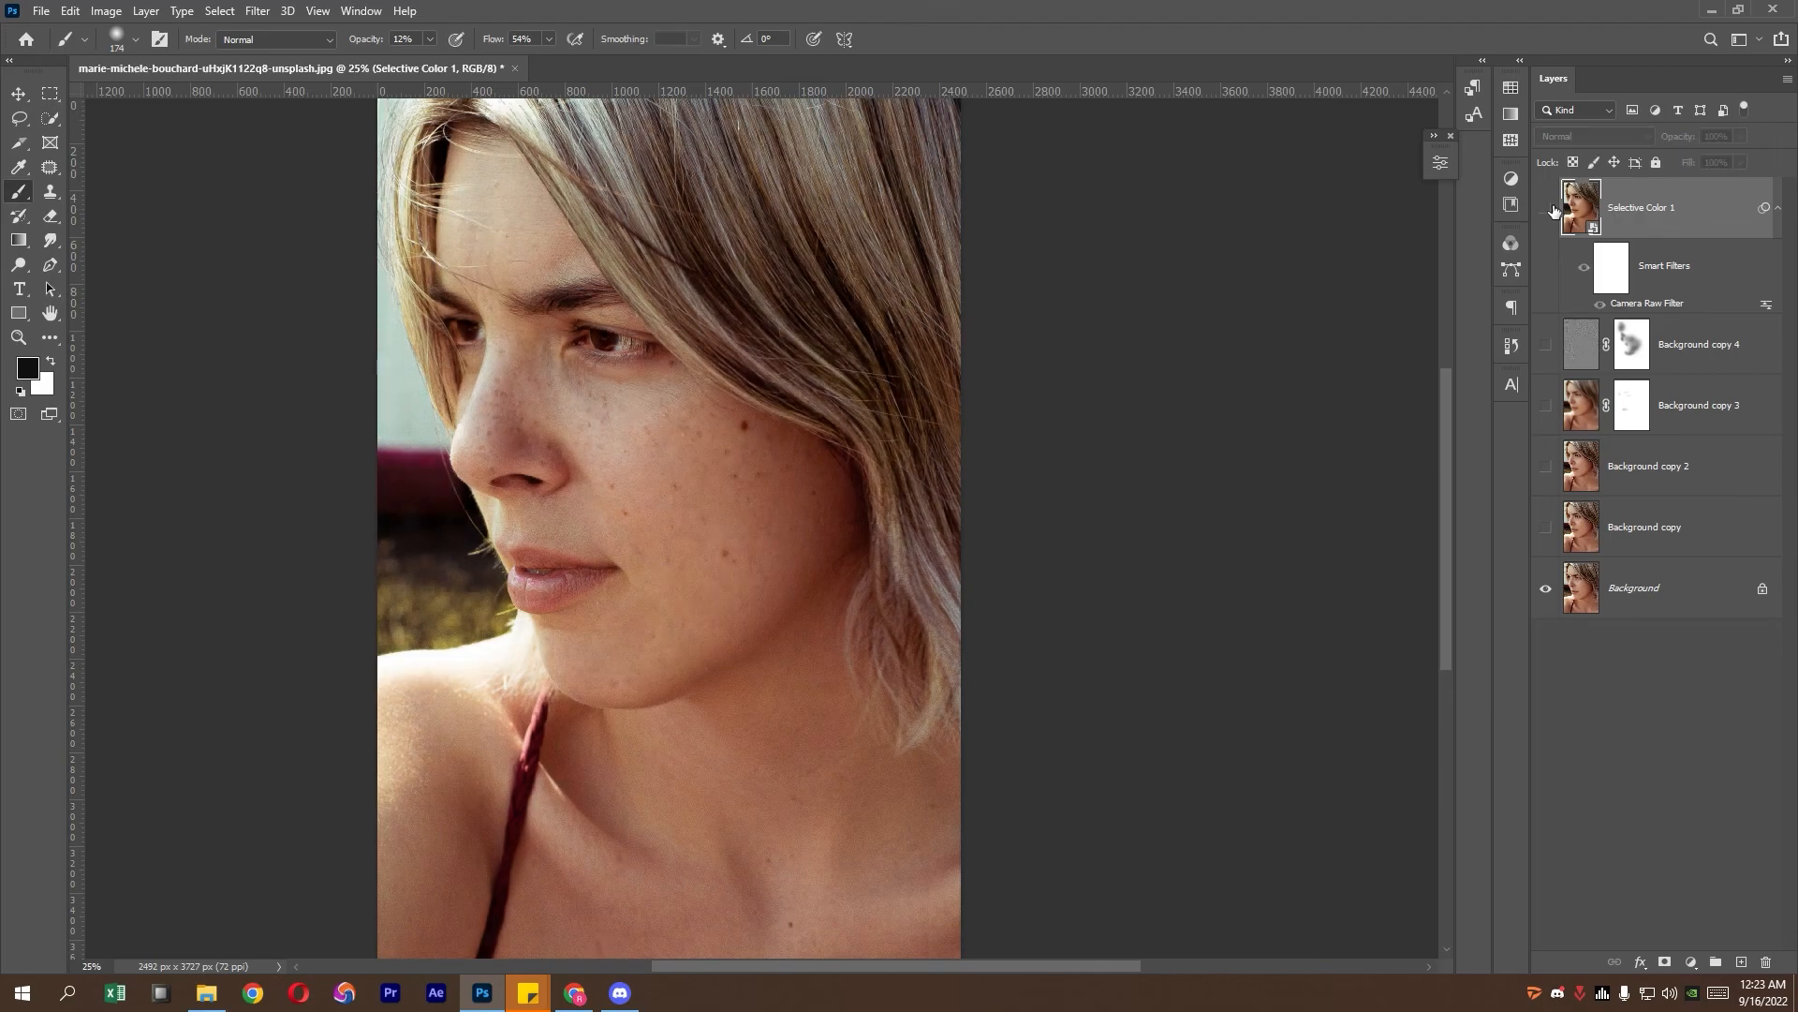
{"action": "left_click", "coordinate": [1547, 210]}
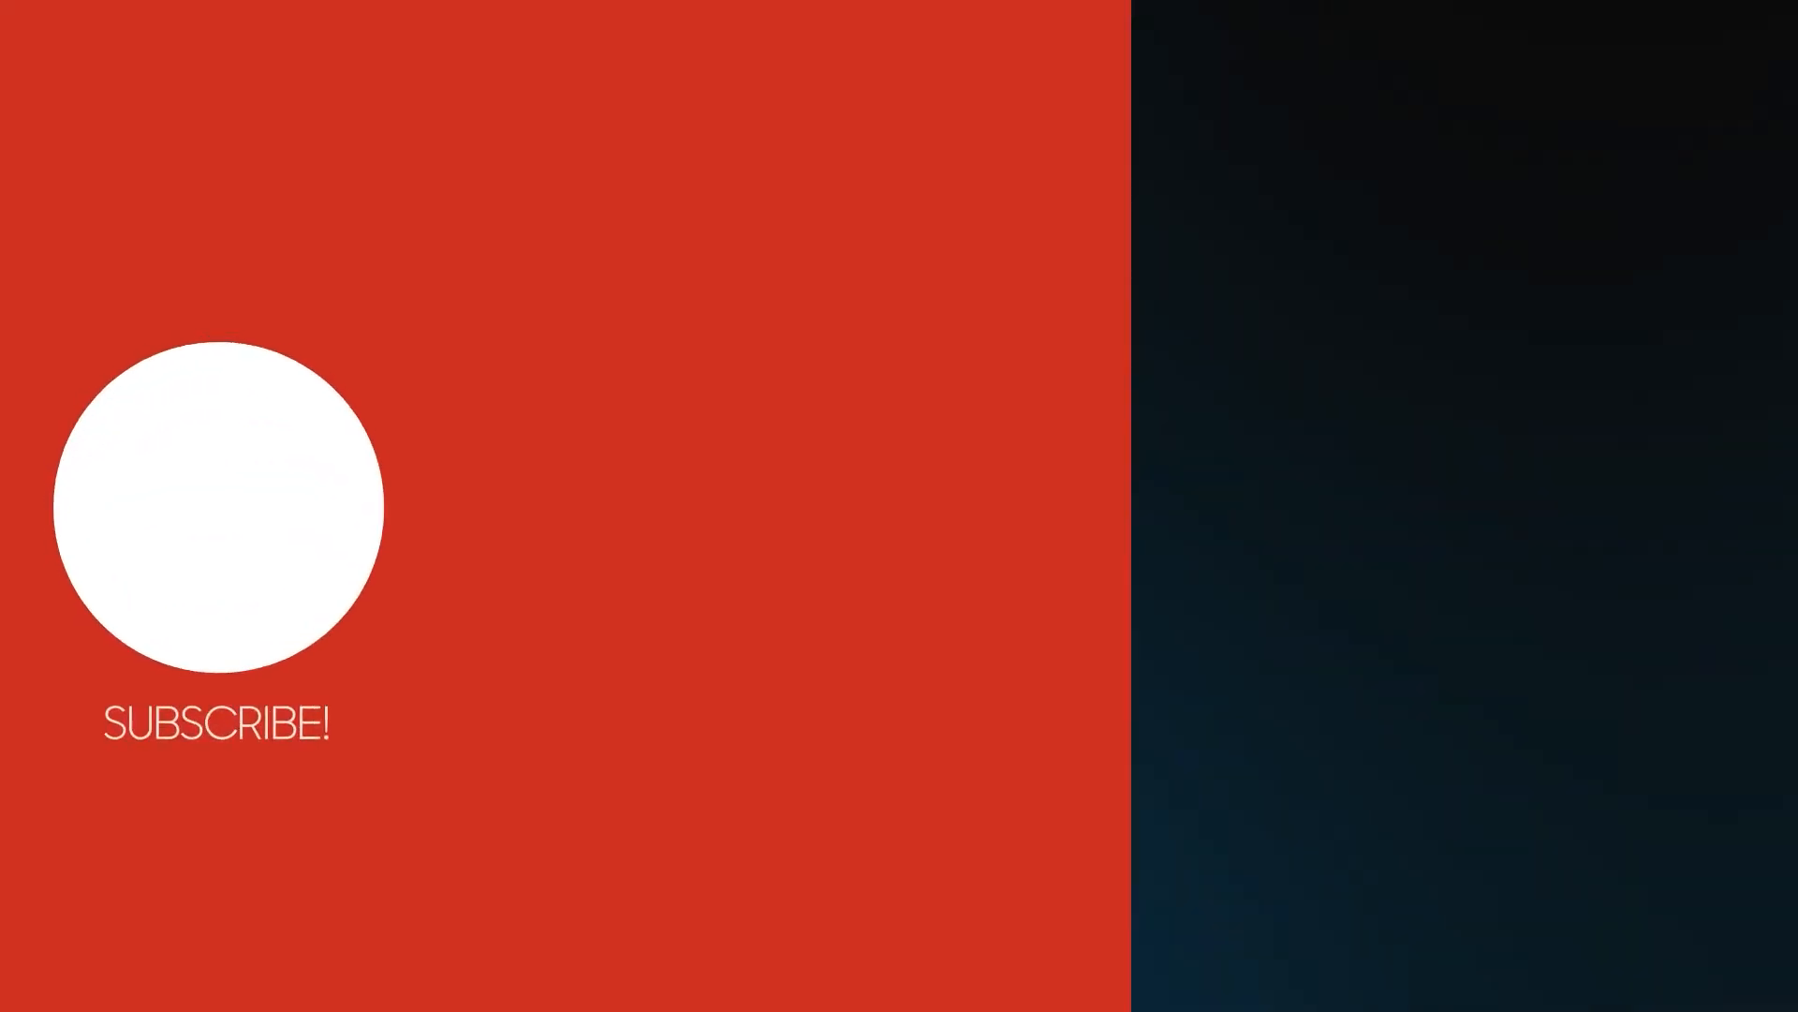